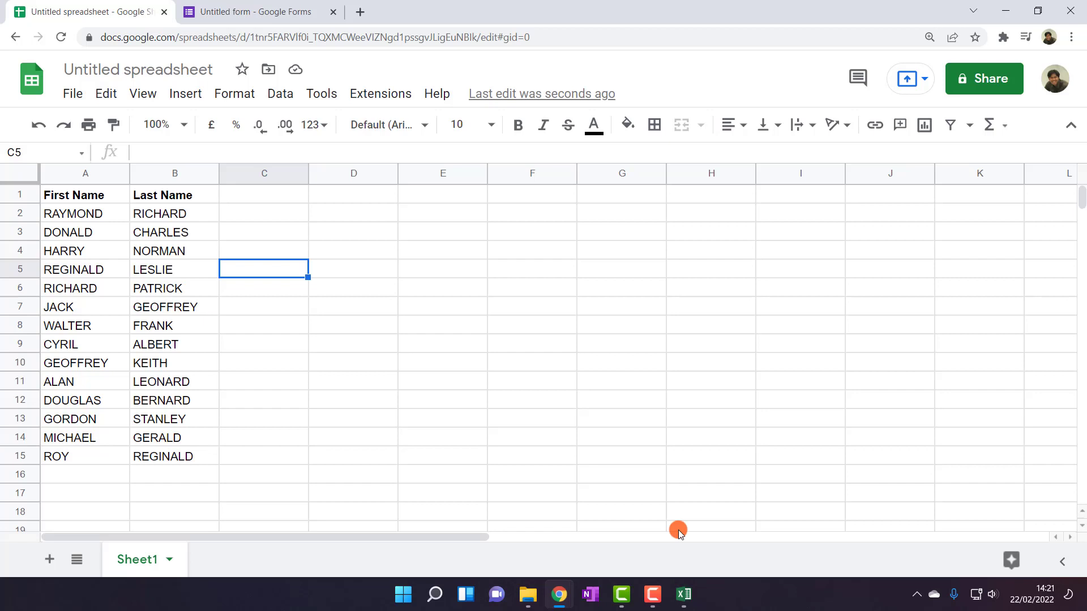
# Rename the spreadsheet as "QR Attendance".
pyautogui.click(77, 194)
pyautogui.click(118, 69)
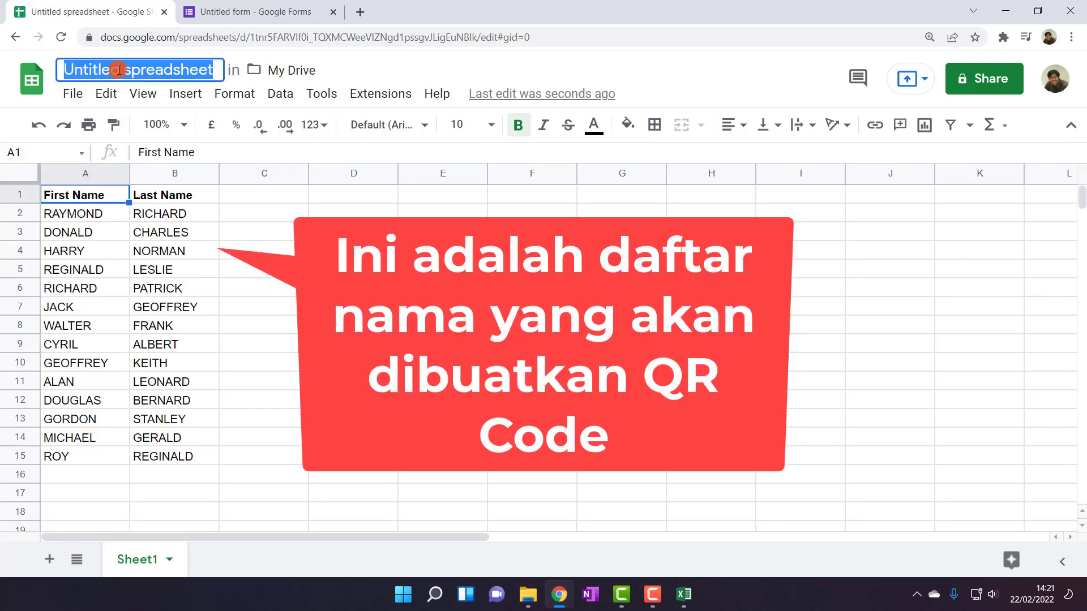
pyautogui.write('QR')
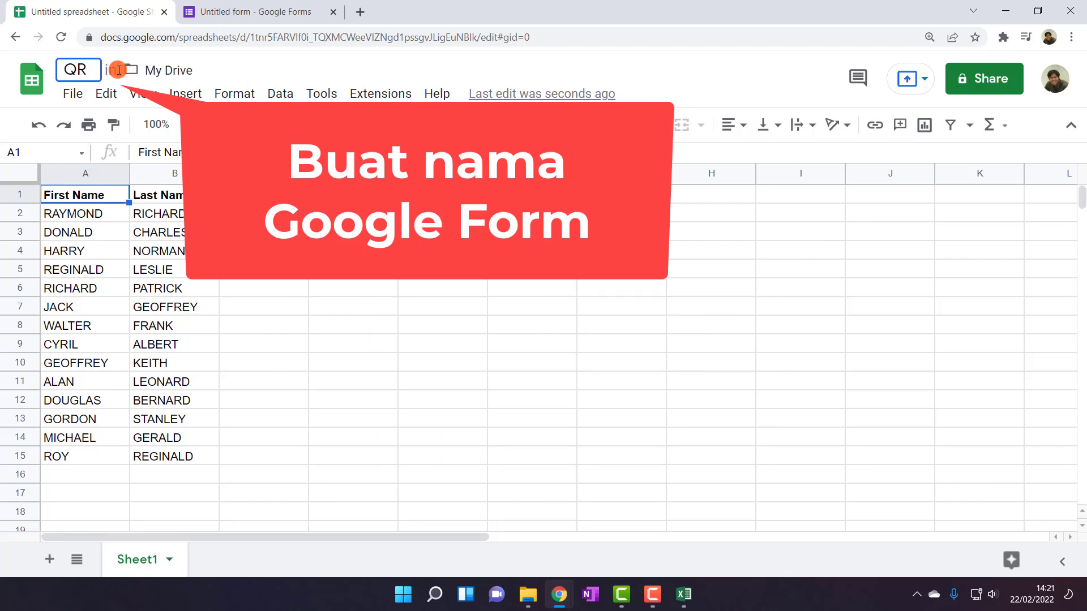
pyautogui.write(' A')
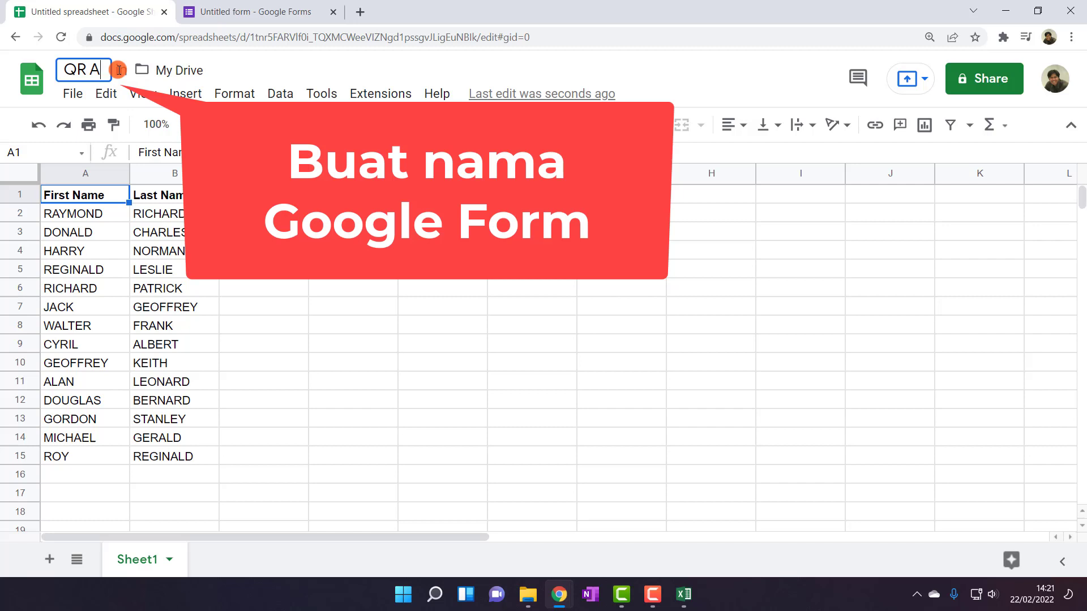
pyautogui.write('ttenda')
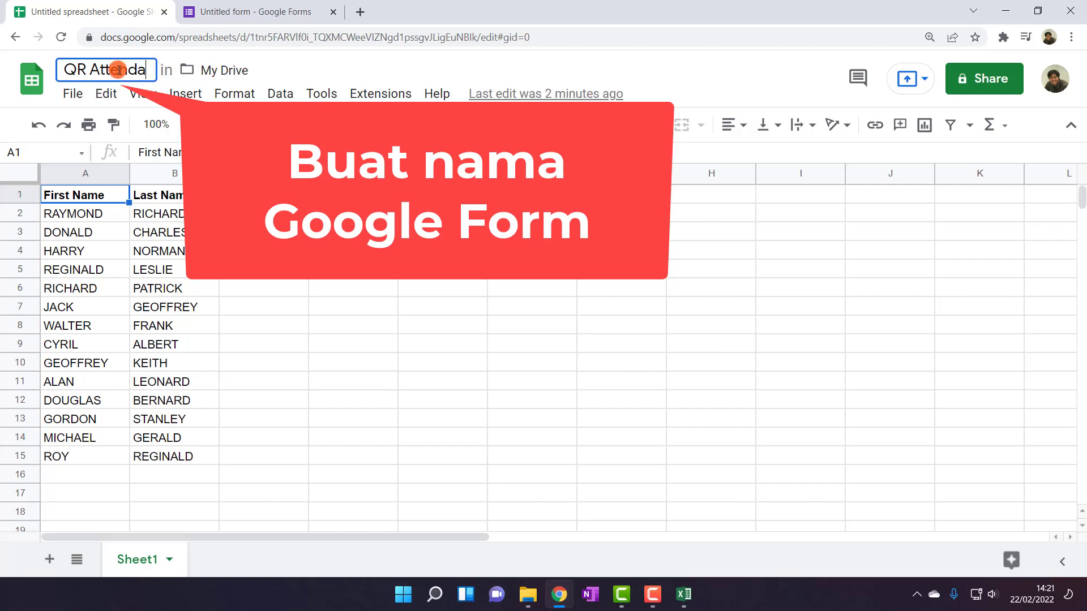
pyautogui.write('nce')
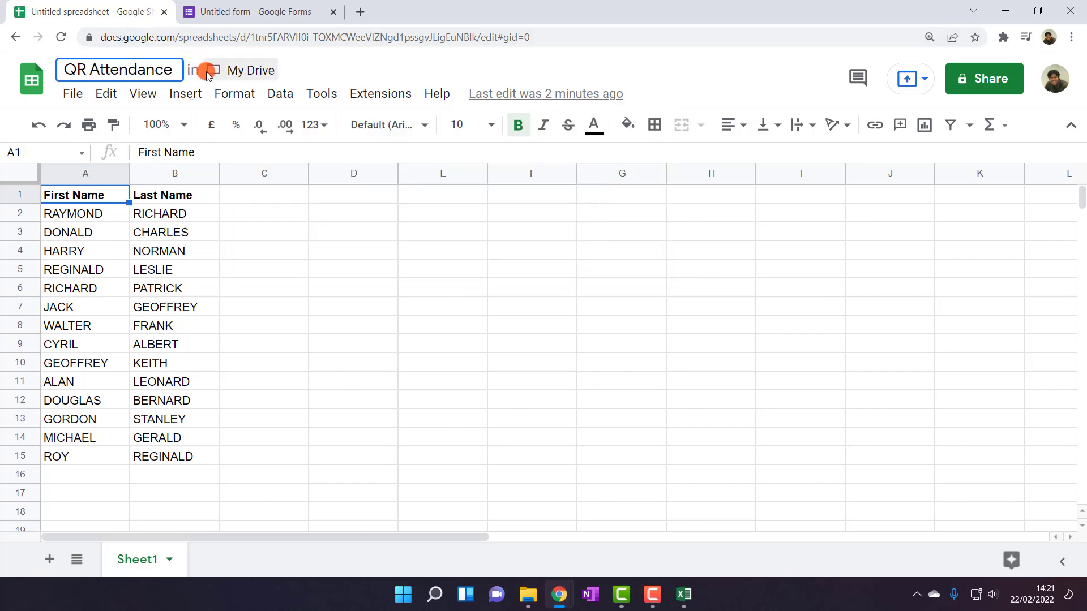
pyautogui.click(248, 266)
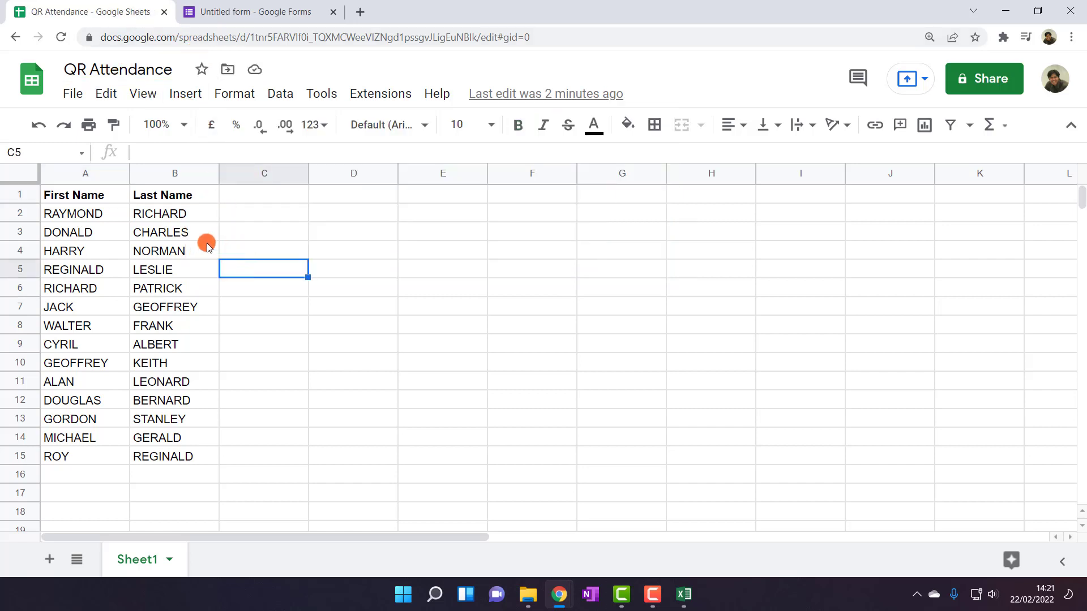
# Widen the First Name and Last Name columns slightly.
pyautogui.moveTo(130, 167); pyautogui.dragTo(171, 170)
pyautogui.moveTo(259, 171); pyautogui.dragTo(278, 173)
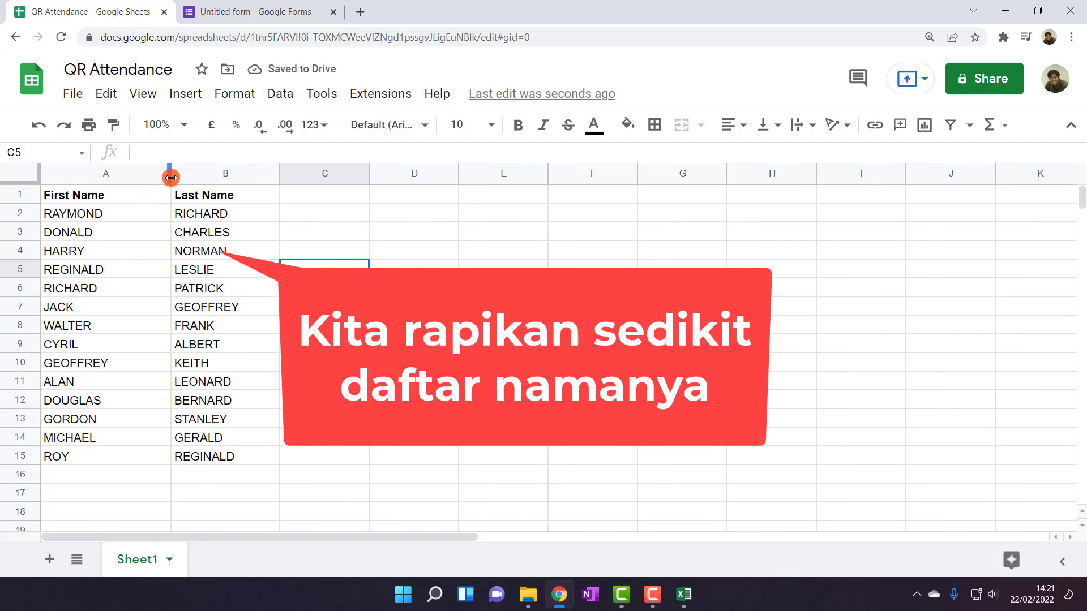
pyautogui.moveTo(170, 172); pyautogui.dragTo(159, 172)
# Insert an empty column before the First Name column and enter the header "No" in its first row.
pyautogui.click(66, 180)
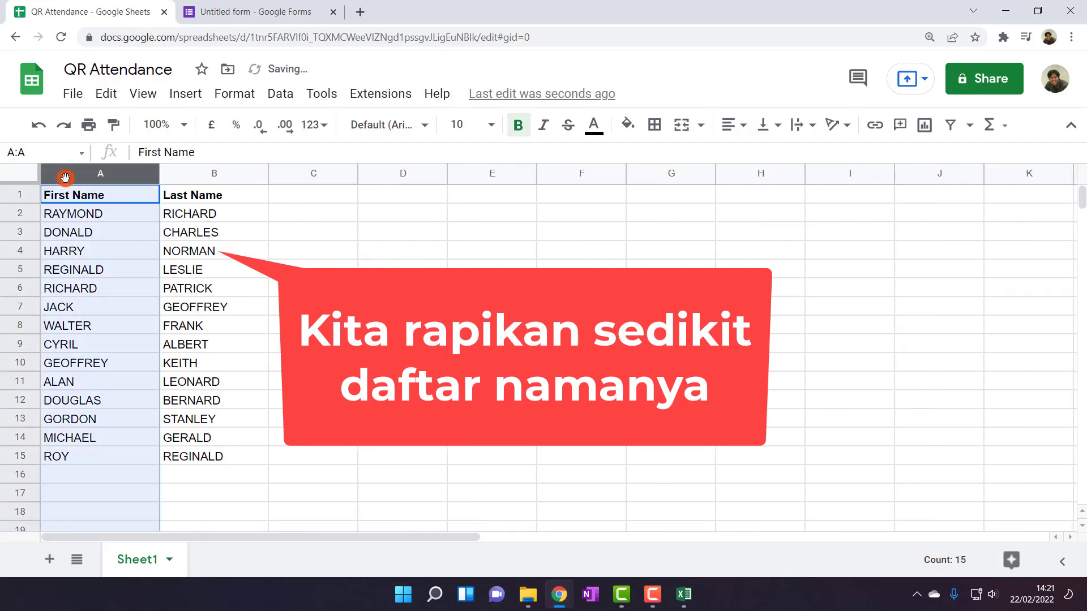
pyautogui.rightClick(67, 179)
pyautogui.click(130, 271)
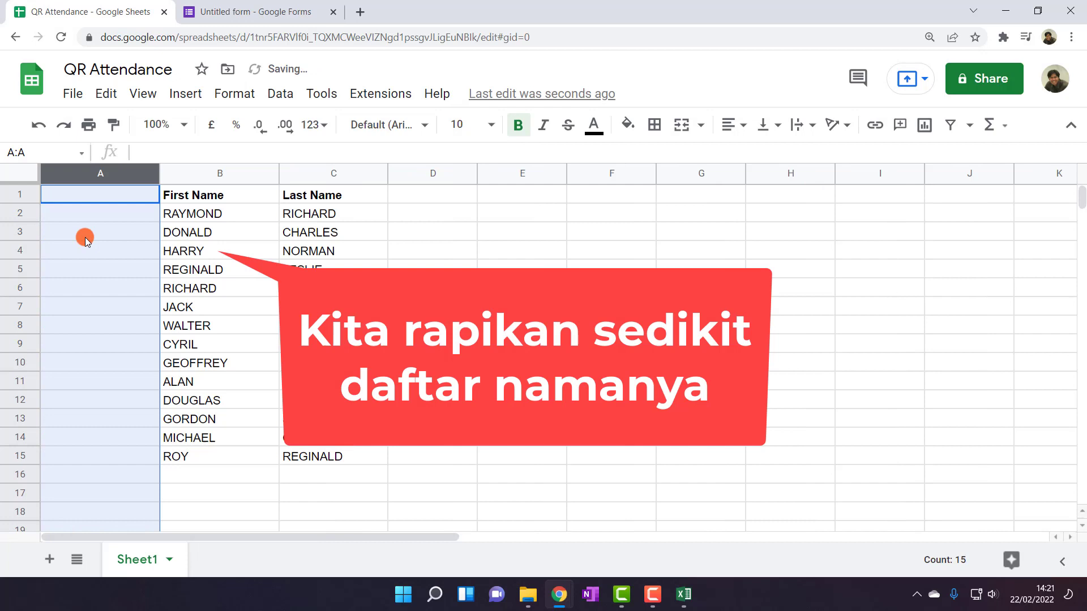
pyautogui.click(86, 198)
pyautogui.write('No')
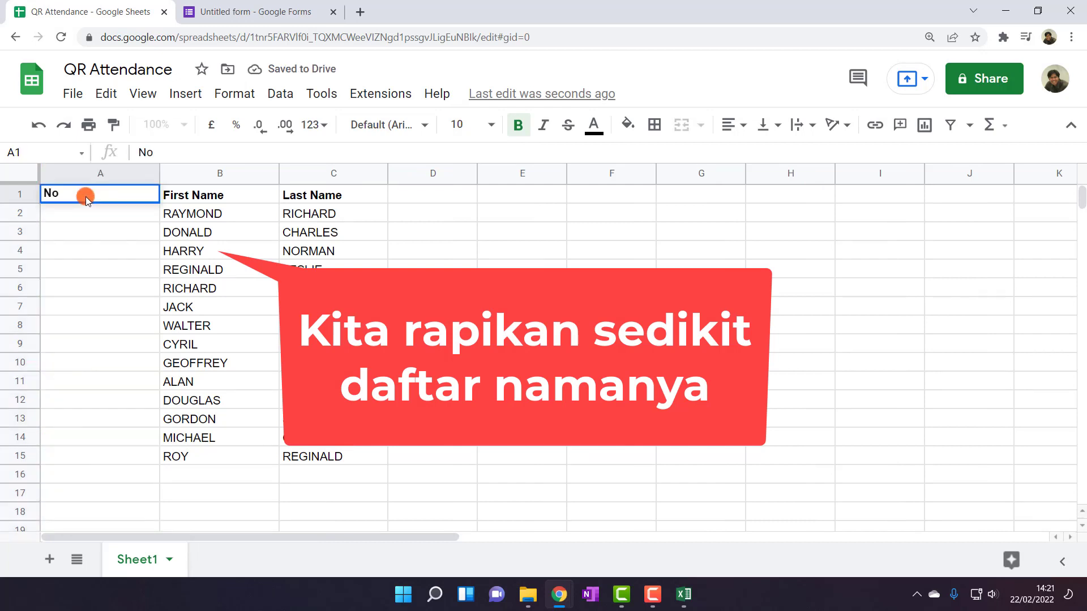
pyautogui.press('Return')
# Number the name rows 1 to 14 in the No column by filling the series down from 1, 2, 3, and fit the column width.
pyautogui.write('1')
pyautogui.press('Return')
pyautogui.write('2')
pyautogui.press('Return')
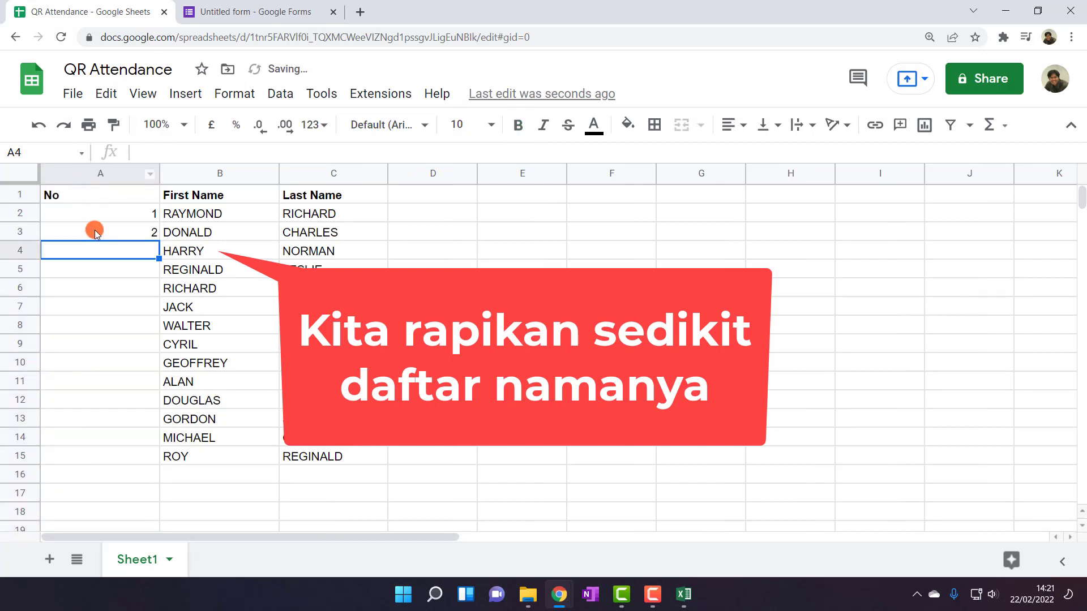
pyautogui.write('3')
pyautogui.press('Return')
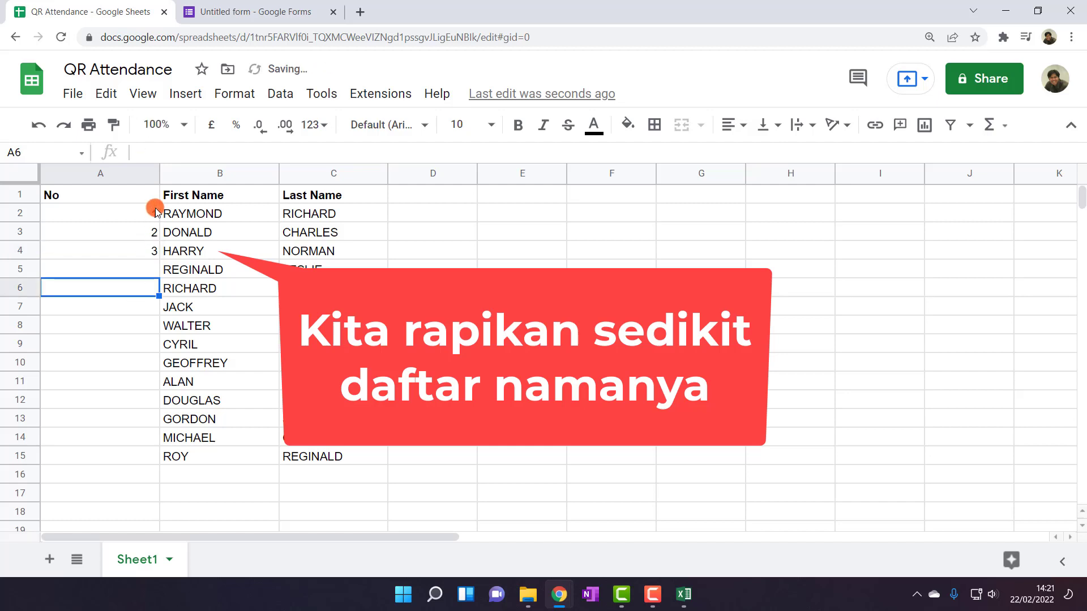
pyautogui.moveTo(150, 215); pyautogui.dragTo(150, 249)
pyautogui.doubleClick(159, 257)
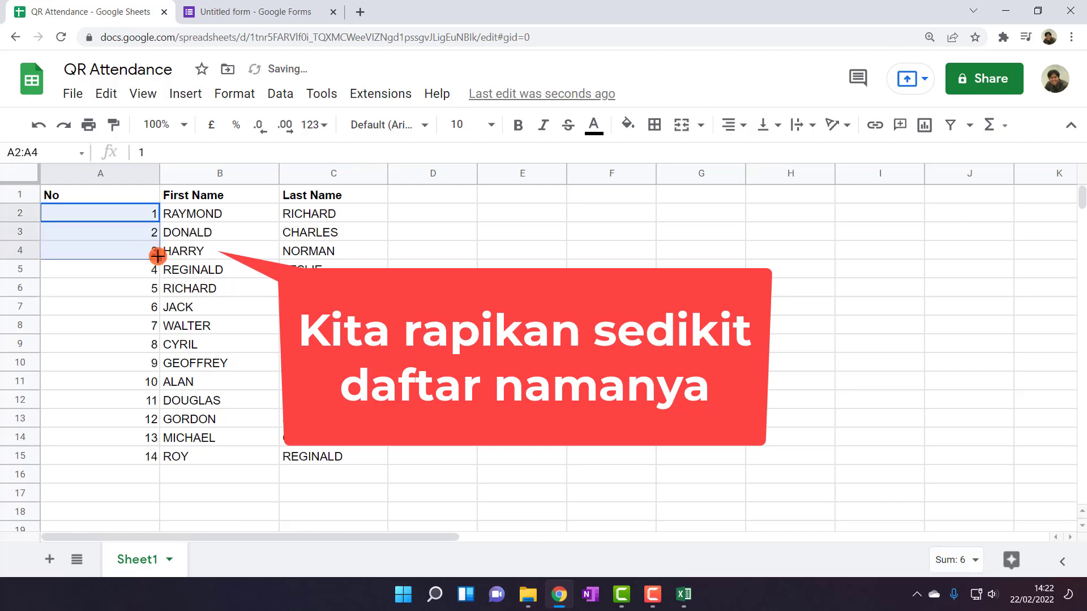
pyautogui.doubleClick(158, 177)
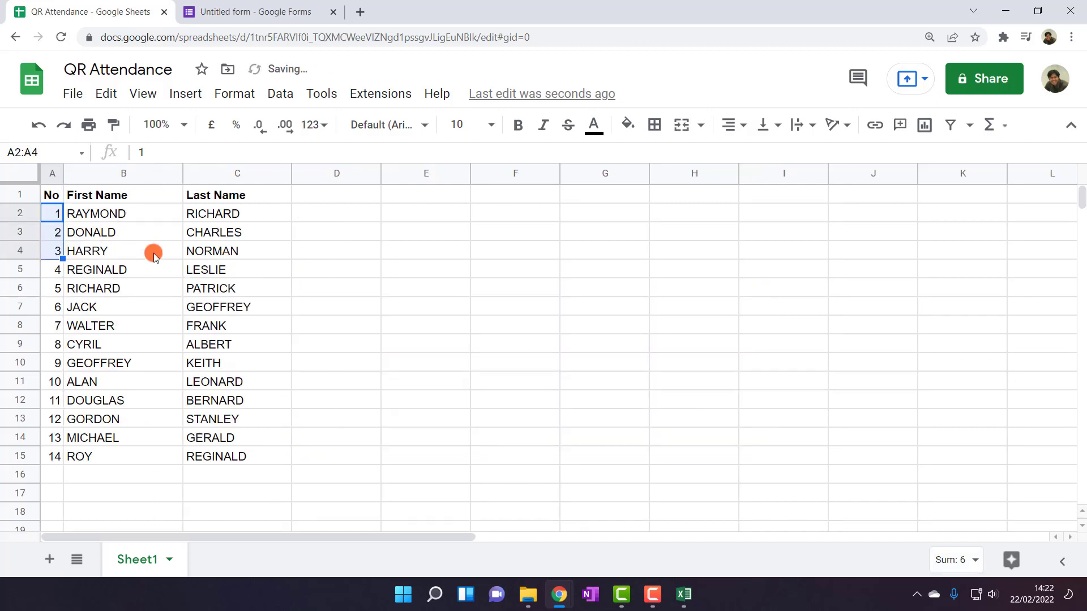
pyautogui.click(153, 250)
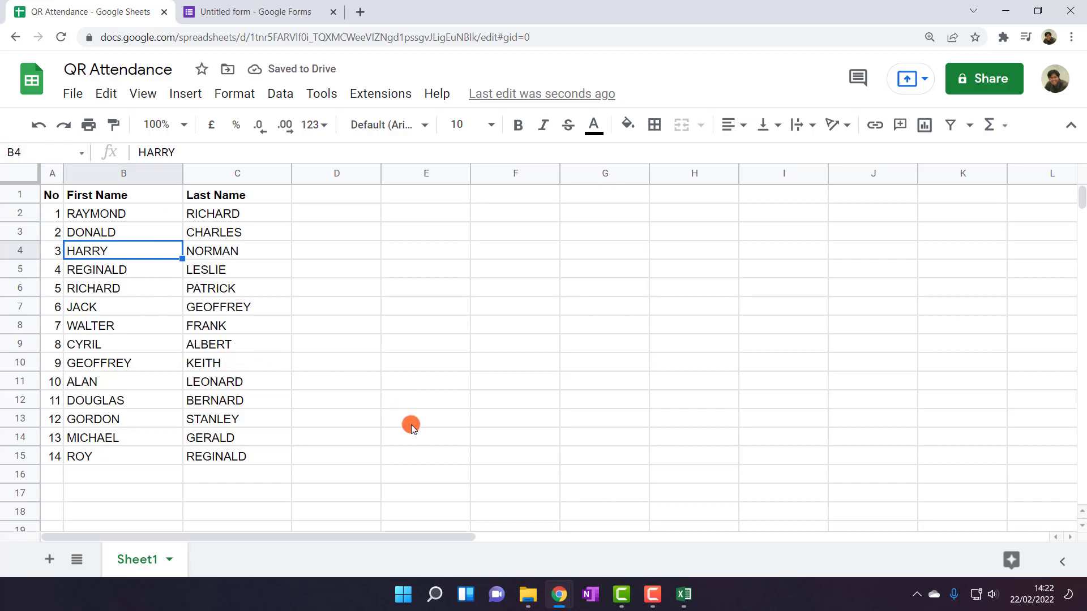
pyautogui.press('F9')
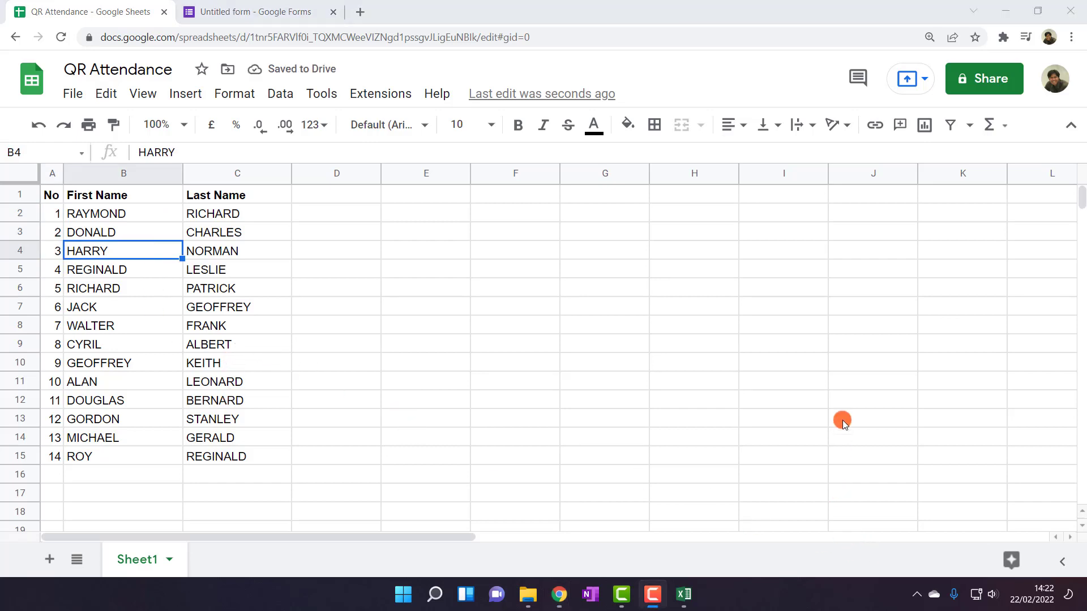
pyautogui.click(391, 340)
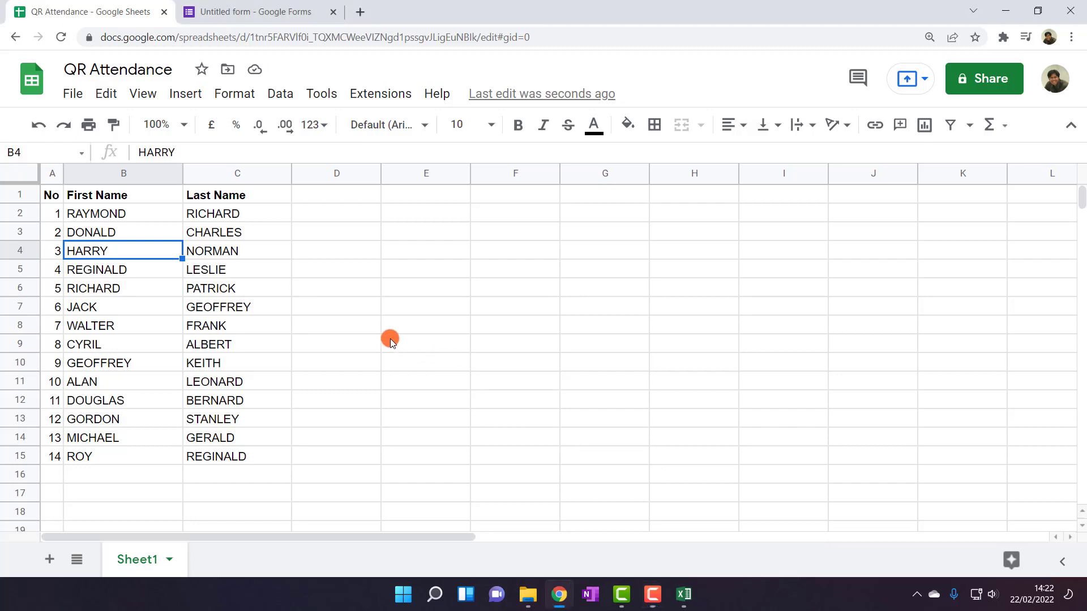
# Enter the header "Full Name" in cell D1, beside the Last Name header.
pyautogui.click(326, 228)
pyautogui.click(321, 201)
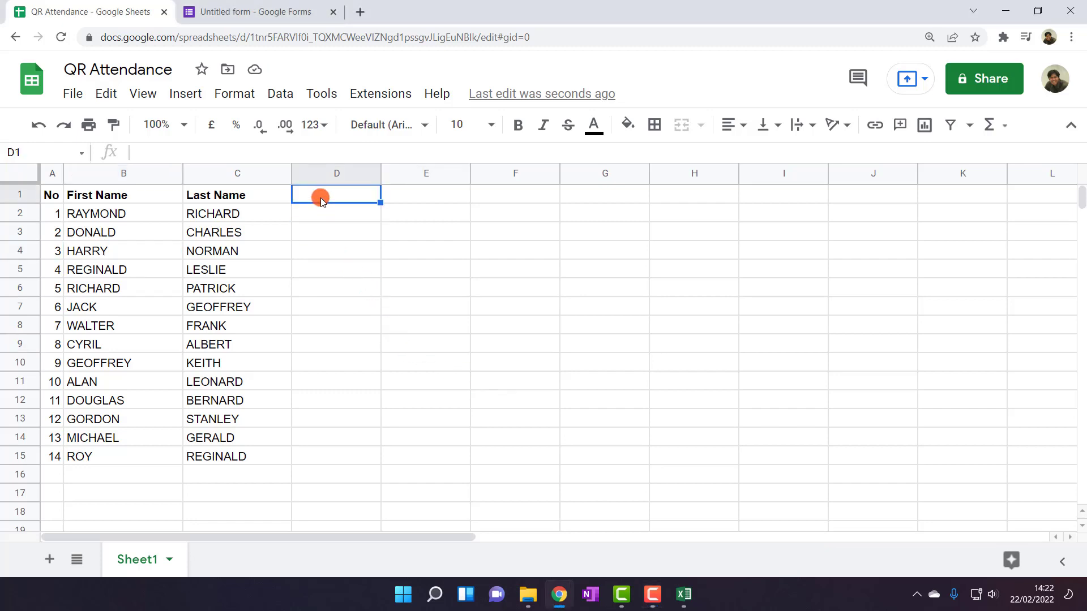
pyautogui.write('Full nam')
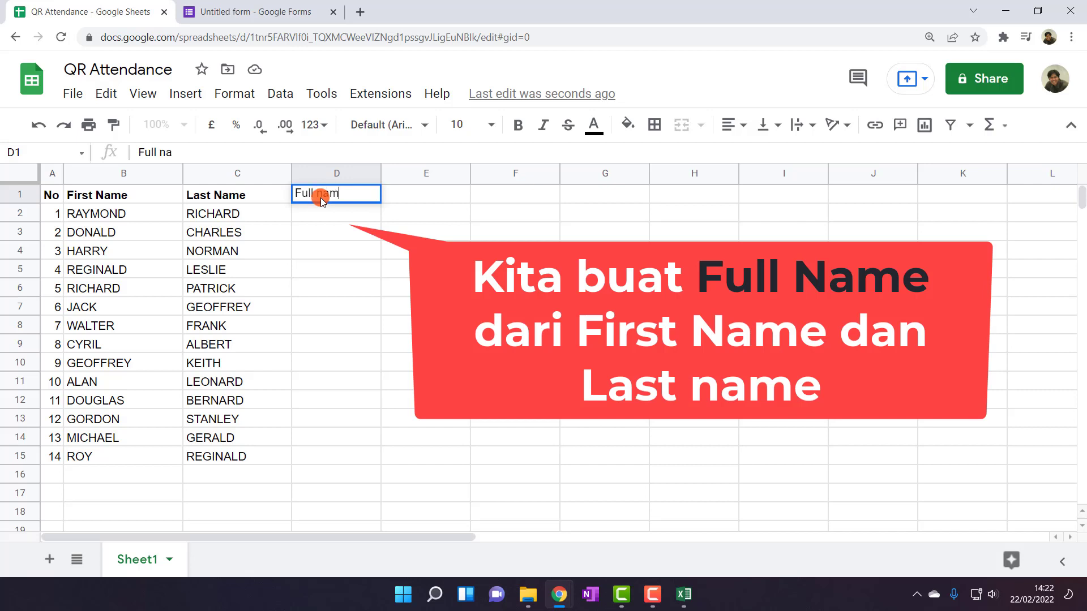
pyautogui.write('e')
pyautogui.press('Return')
pyautogui.click(322, 189)
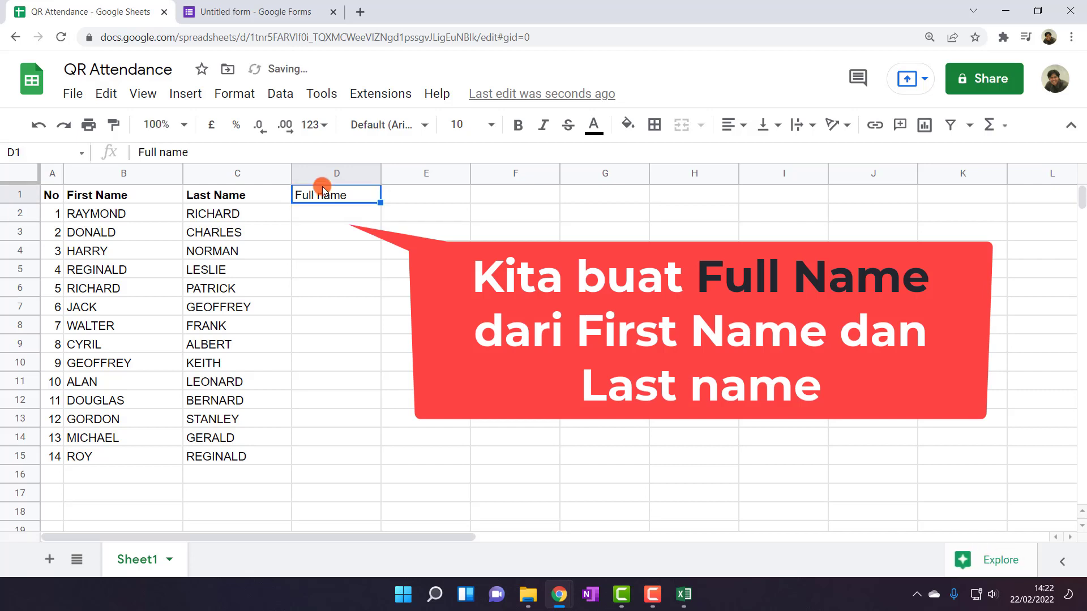
pyautogui.click(162, 153)
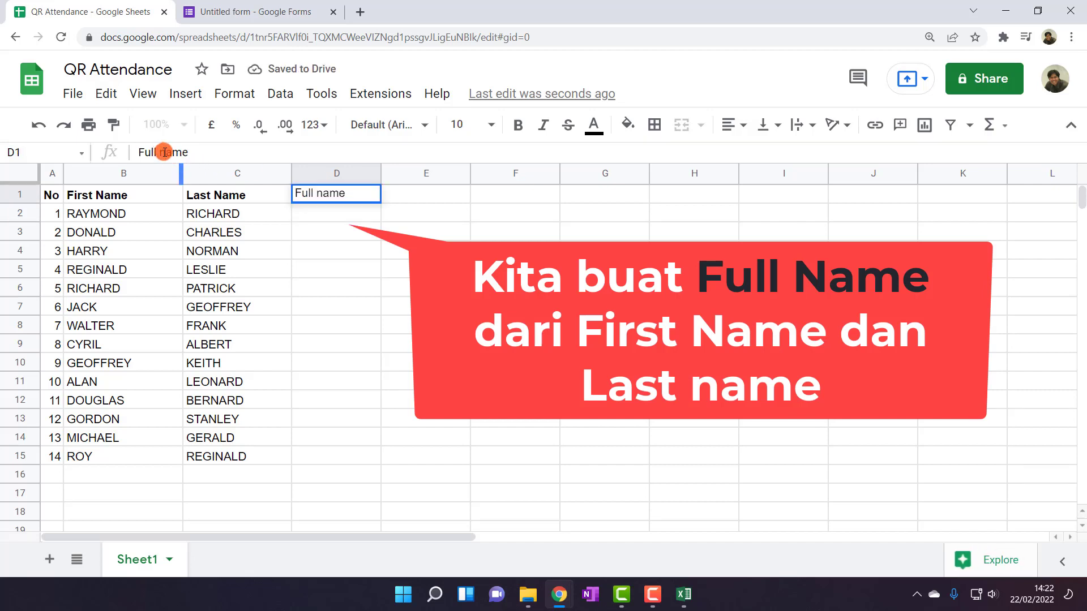
pyautogui.press('Delete')
pyautogui.write('N')
pyautogui.click(340, 235)
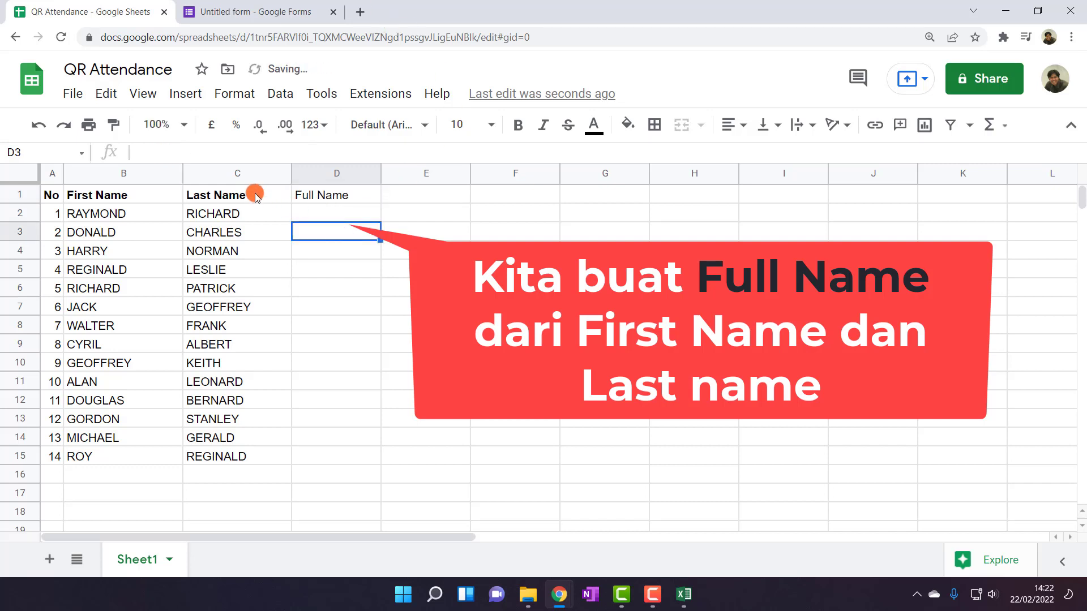
# Copy the Last Name header's bold formatting onto the Full Name header.
pyautogui.click(256, 196)
pyautogui.click(113, 125)
pyautogui.click(328, 197)
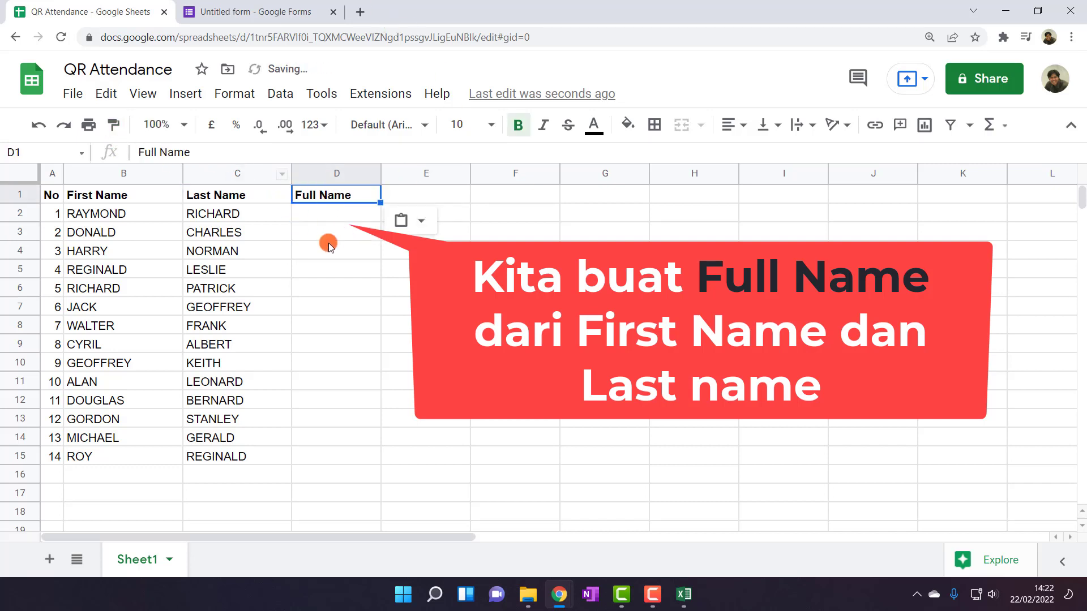
pyautogui.click(329, 245)
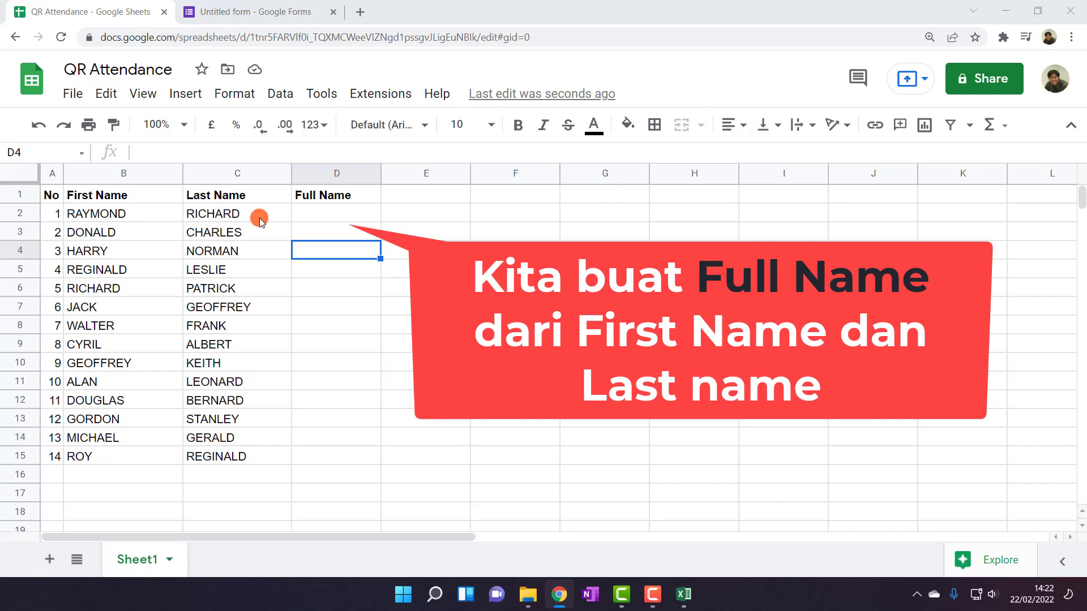
# Enter the formula =B2&" " in cell D2, referencing the first name followed by a space.
pyautogui.click(333, 214)
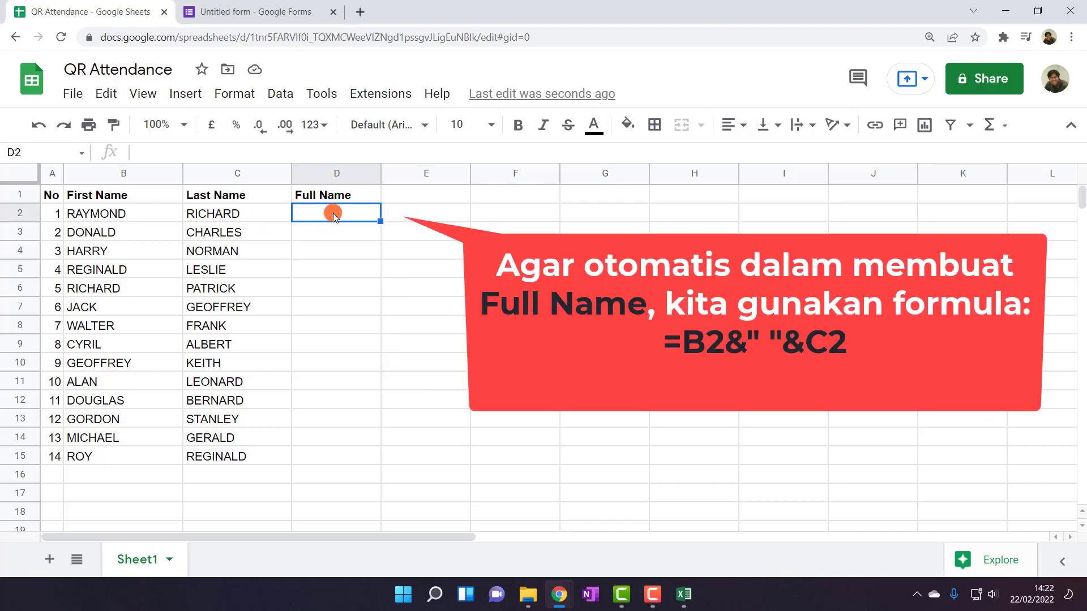
pyautogui.write('=')
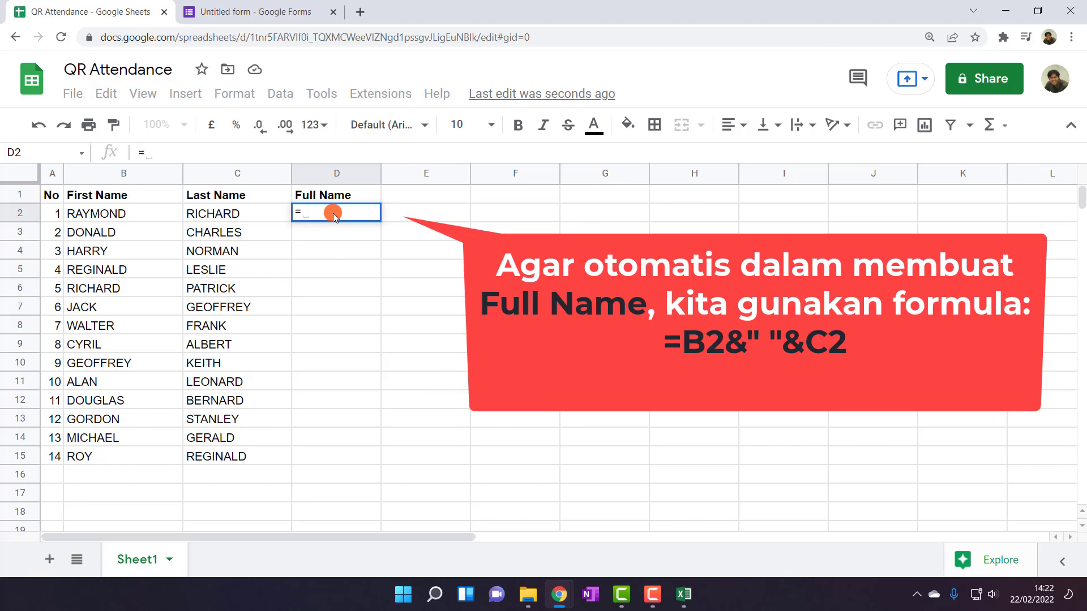
pyautogui.click(152, 215)
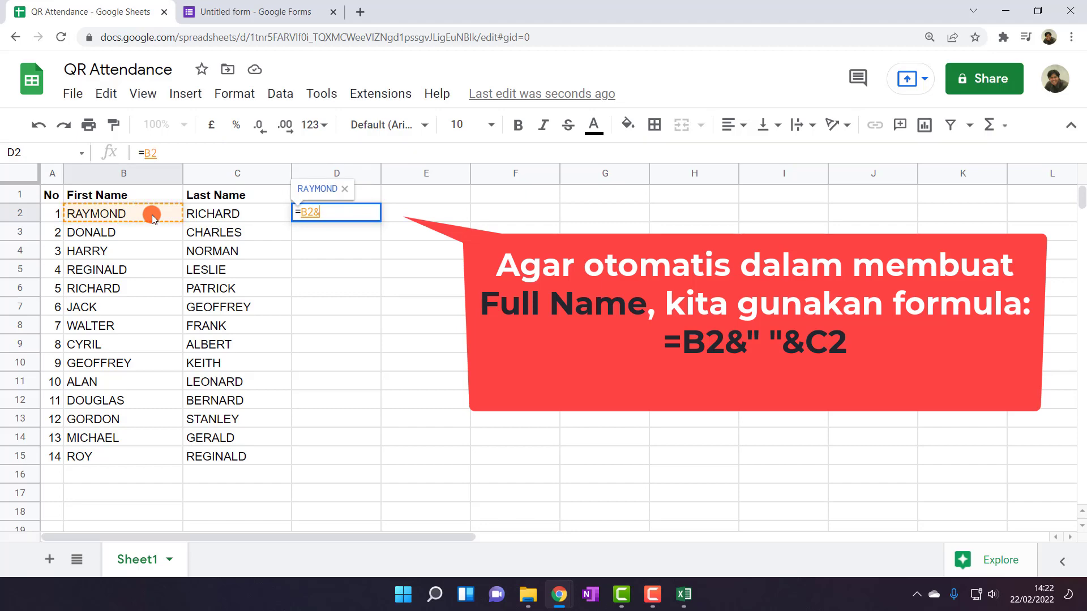
pyautogui.write('& "')
pyautogui.click(249, 212)
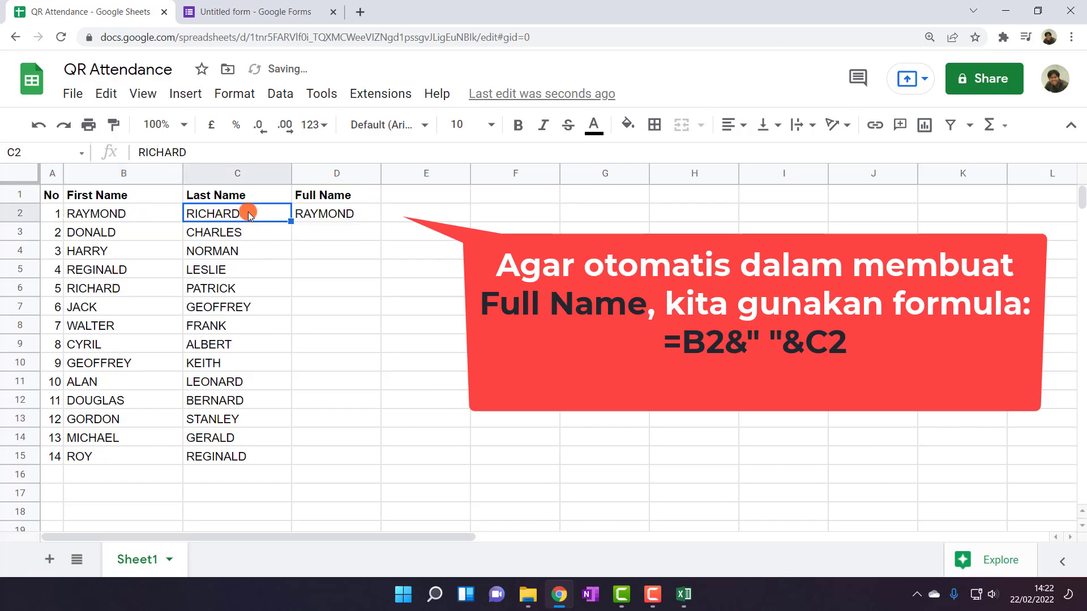
# Widen the Full Name column and extend the formula in D2 to =B2&" "&C2.
pyautogui.moveTo(379, 171); pyautogui.dragTo(435, 171)
pyautogui.click(357, 213)
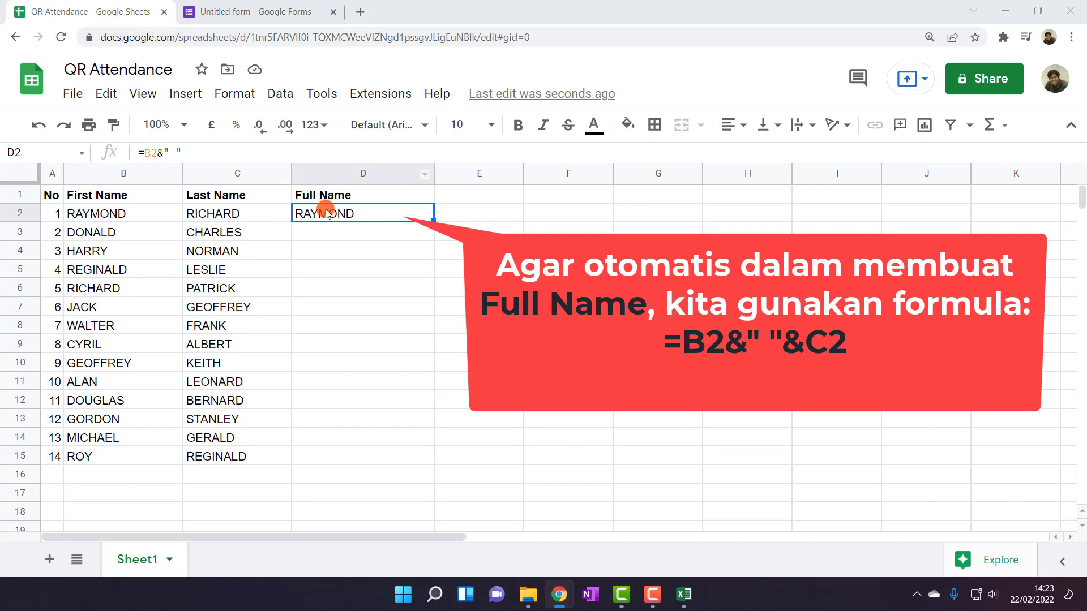
pyautogui.click(173, 158)
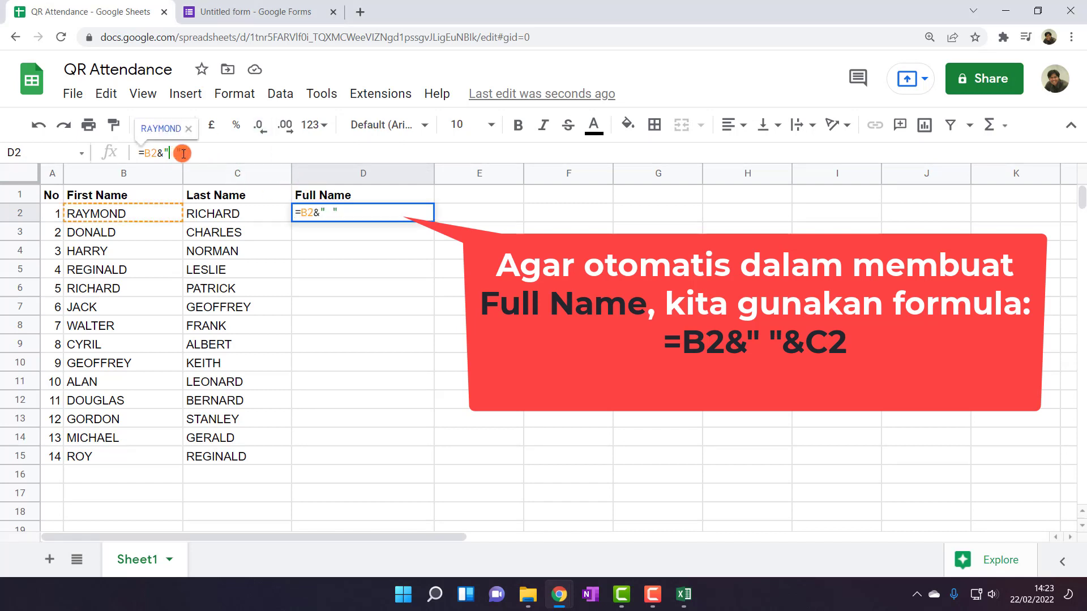
pyautogui.click(183, 154)
pyautogui.write('&')
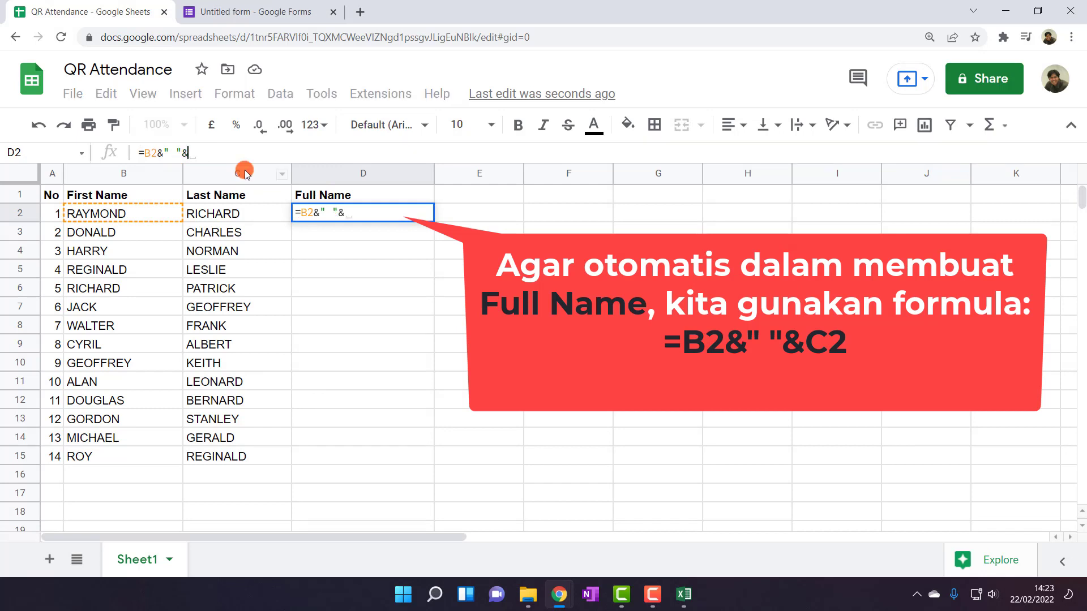
pyautogui.click(251, 216)
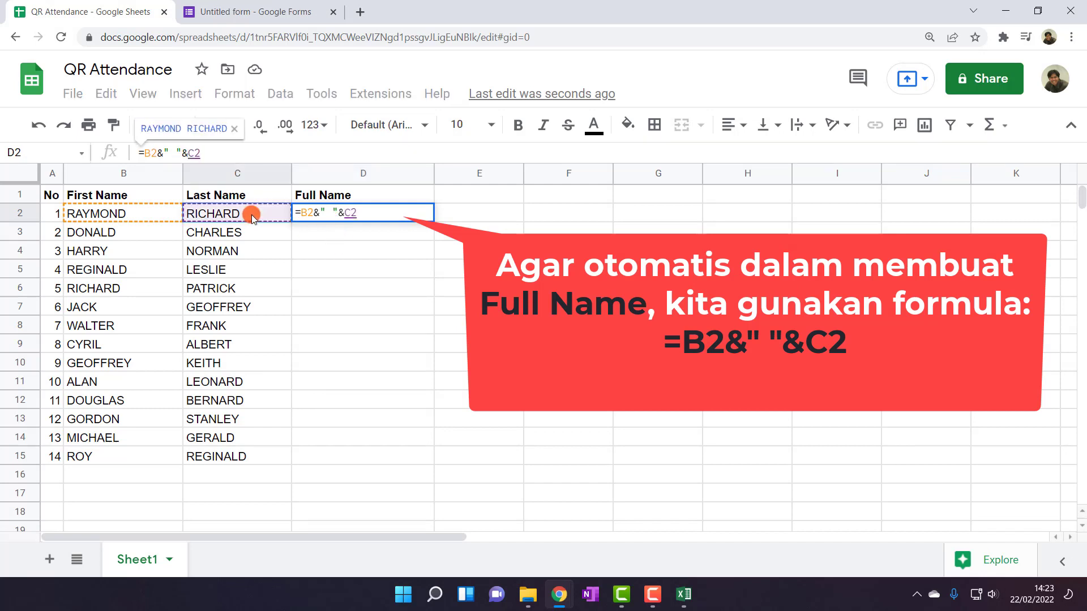
pyautogui.press('Return')
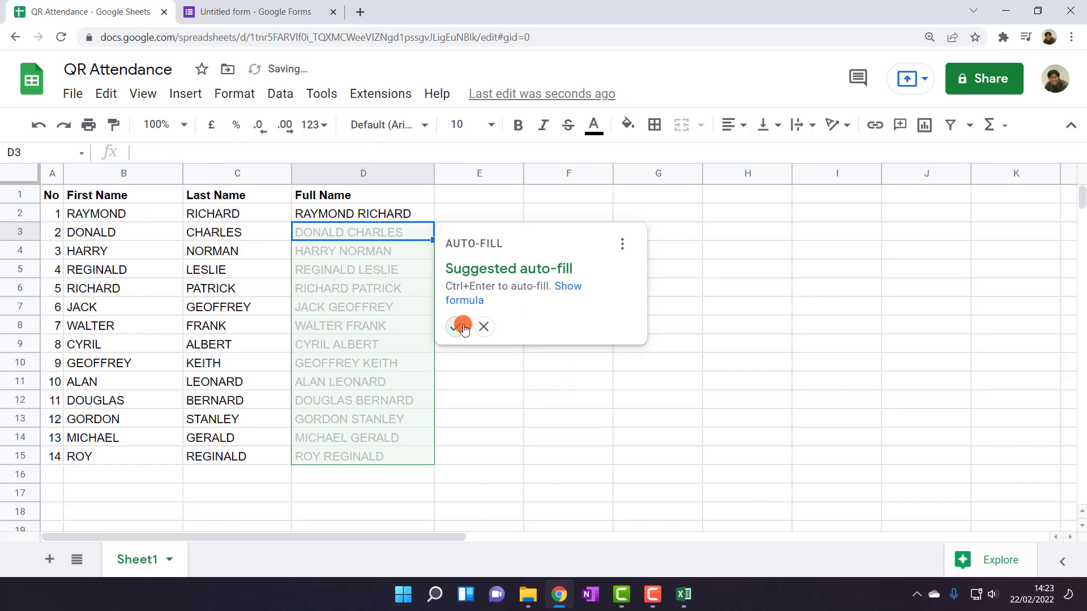
# Accept the suggested auto-fill to apply the full-name formula to D3 through D15.
pyautogui.click(457, 327)
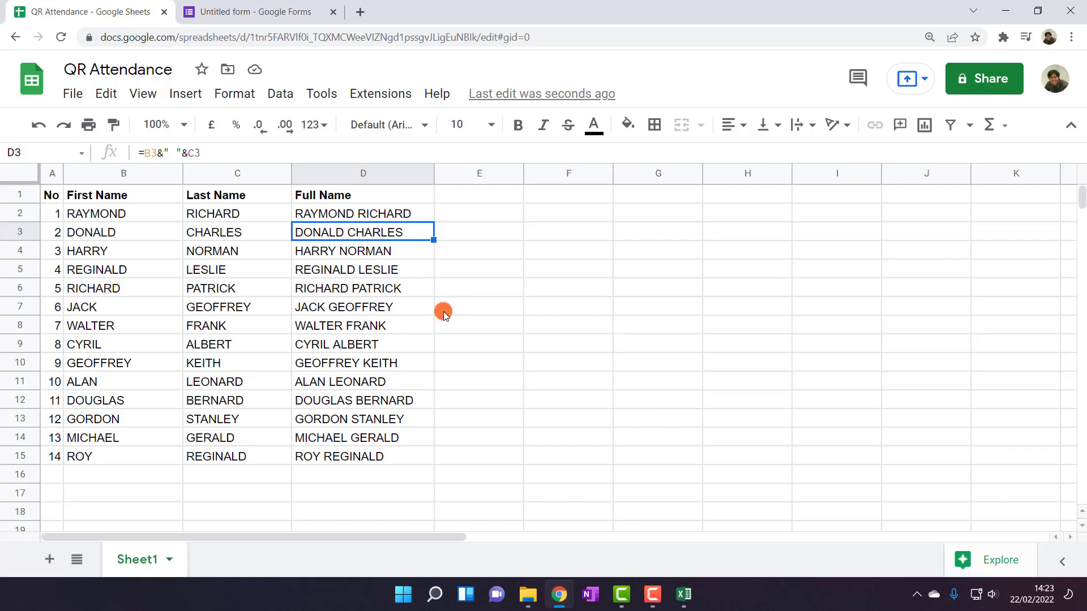
pyautogui.click(443, 333)
pyautogui.click(431, 339)
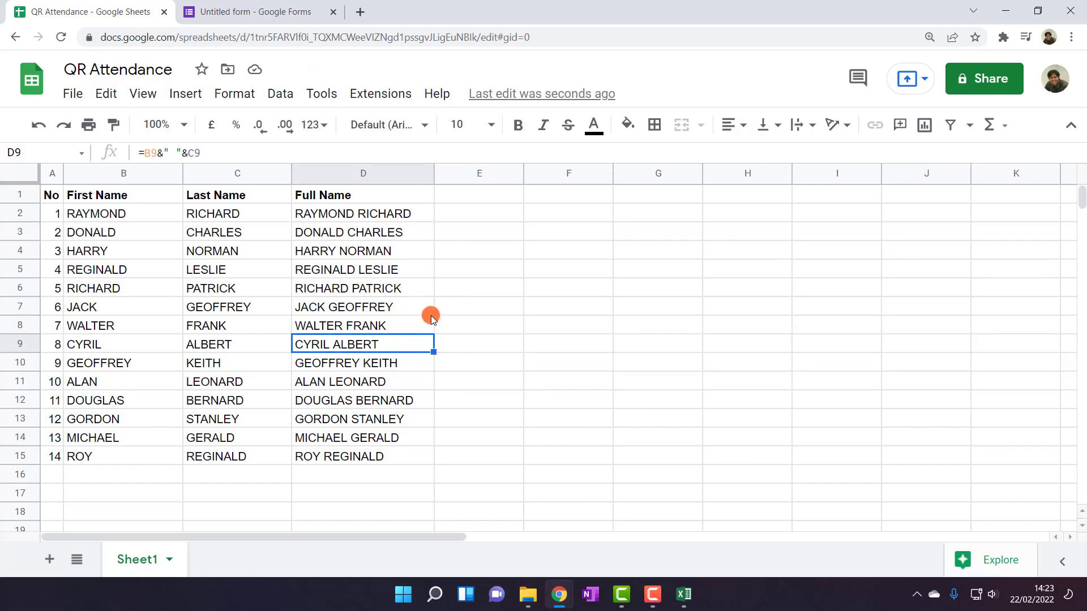
# Switch to the untitled form in Google Forms and set its title to "Welcome back to class!!".
pyautogui.click(260, 12)
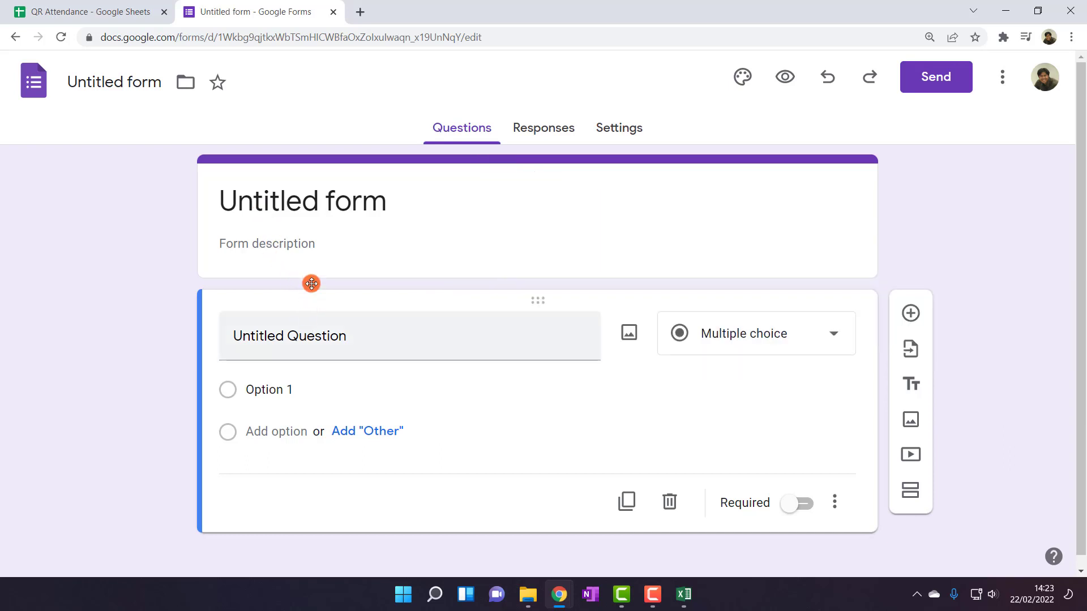
pyautogui.click(318, 203)
pyautogui.doubleClick(310, 201)
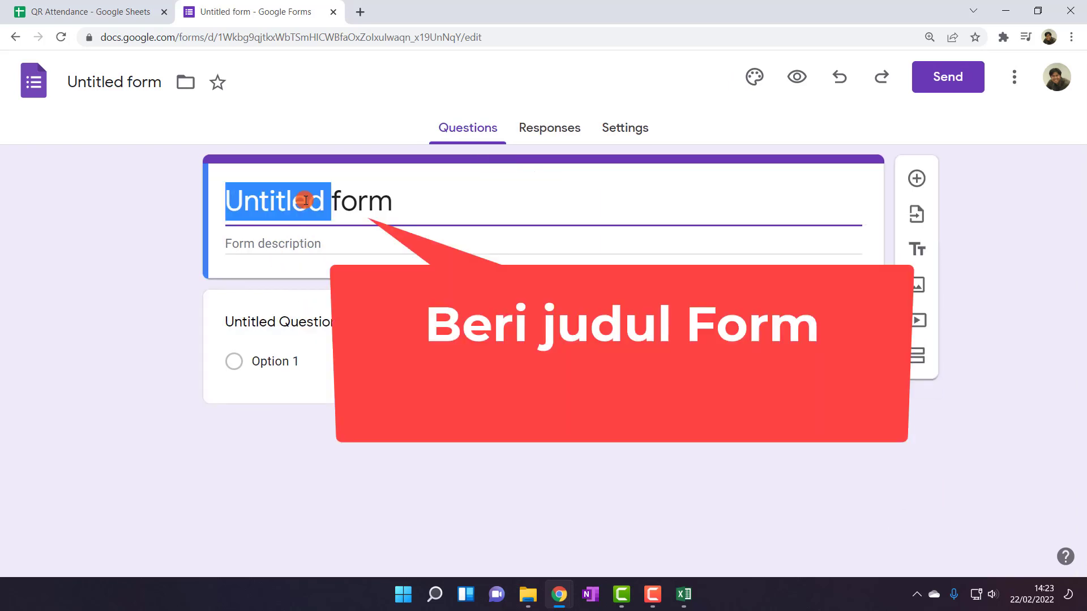
pyautogui.tripleClick(307, 195)
pyautogui.write('W')
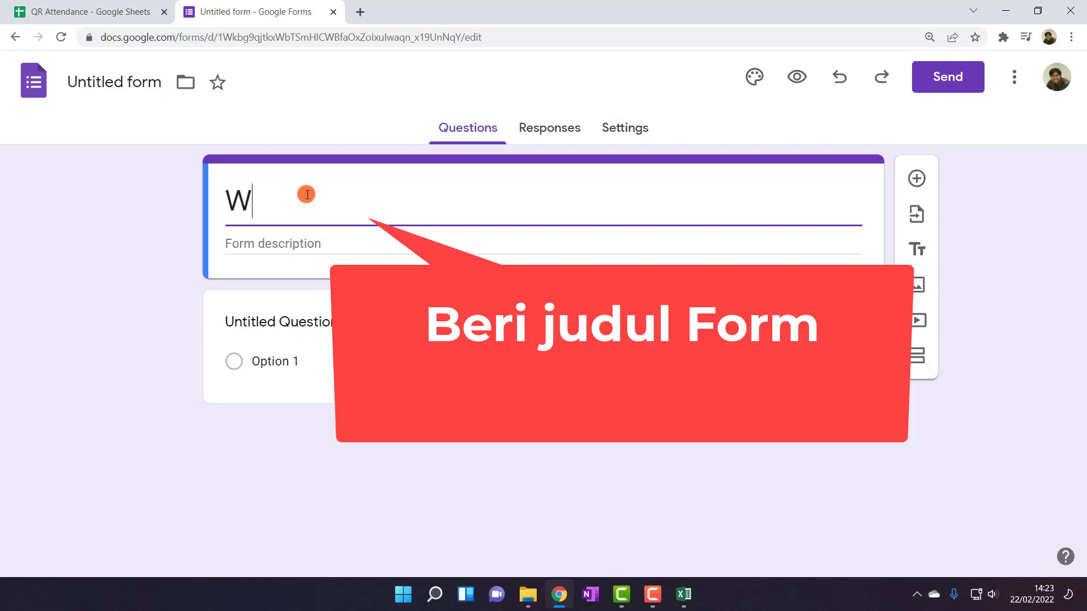
pyautogui.write('elcome ')
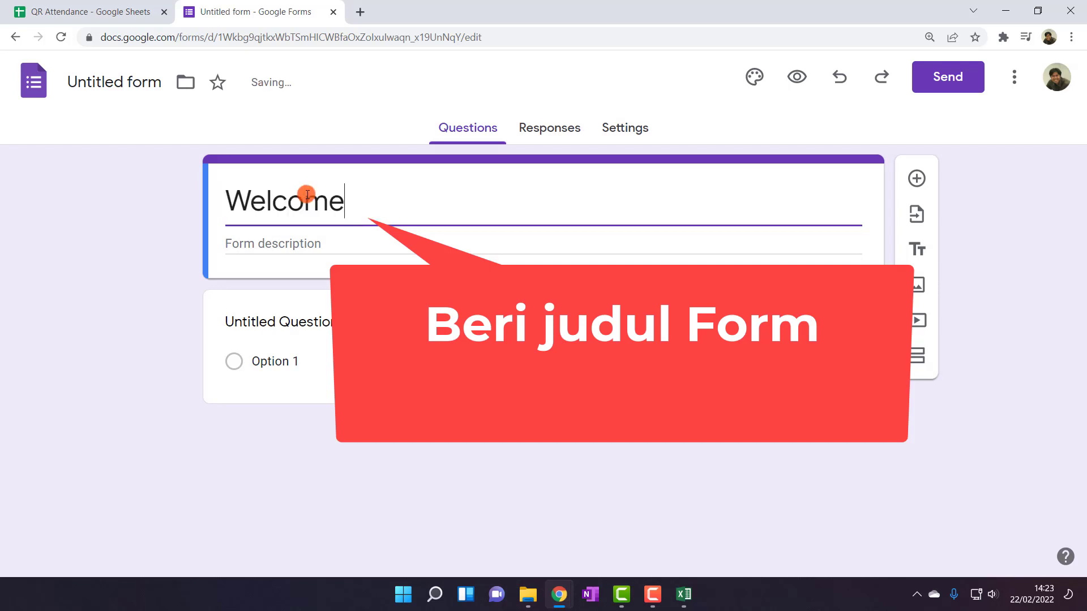
pyautogui.write('back to')
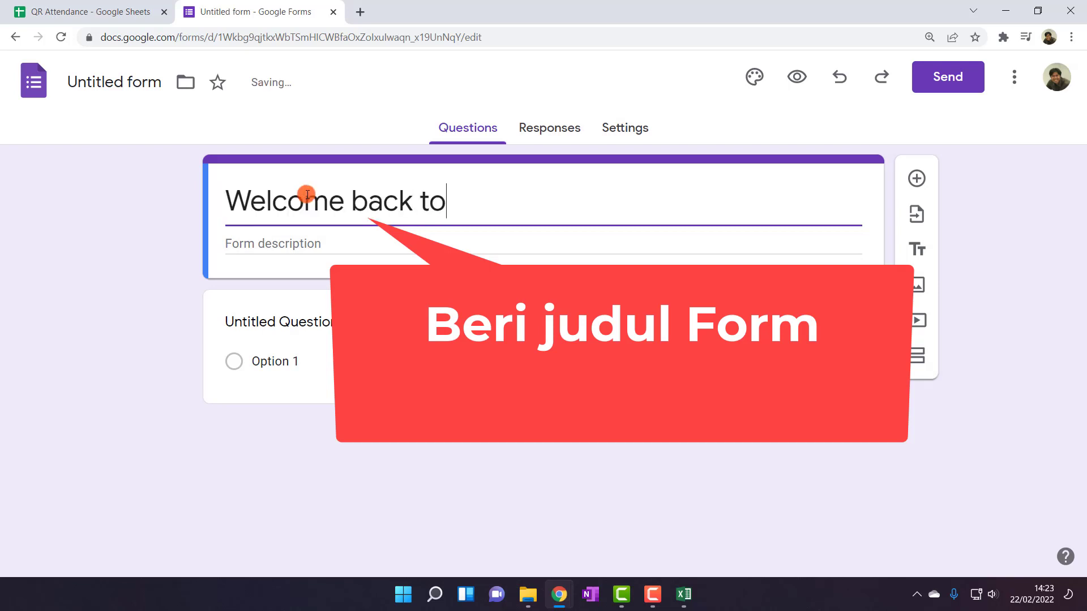
pyautogui.write(' class!!')
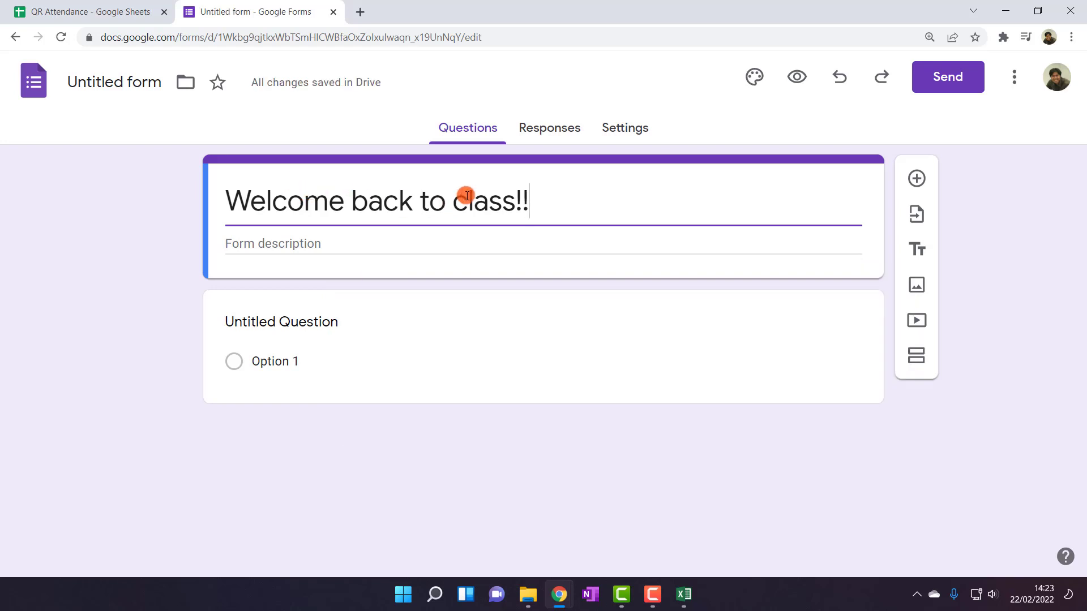
# Replace the untitled question's text with "Name".
pyautogui.click(255, 247)
pyautogui.click(252, 322)
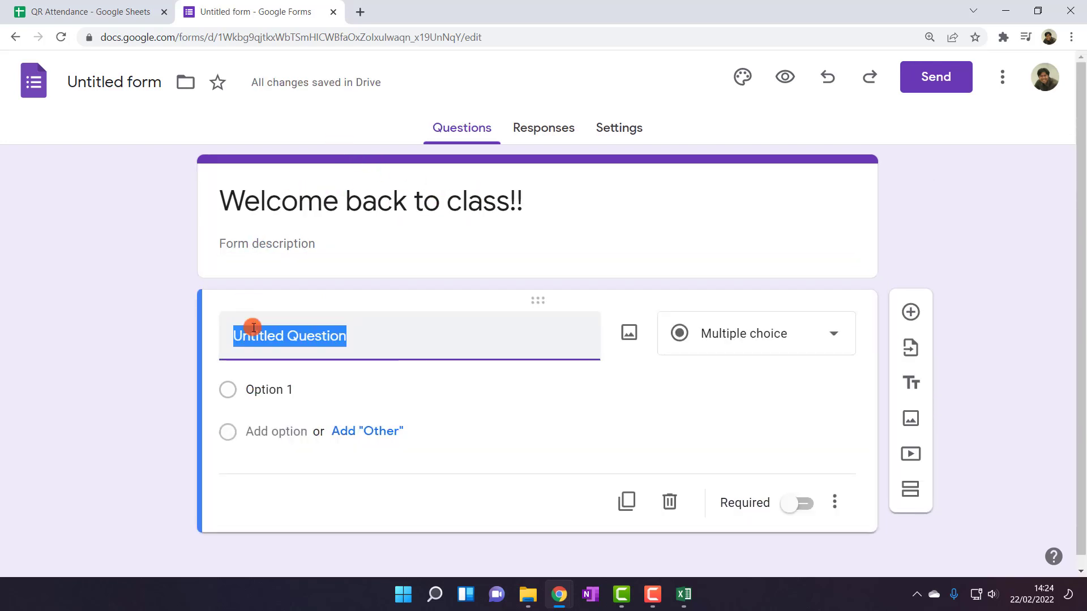
pyautogui.write('Name')
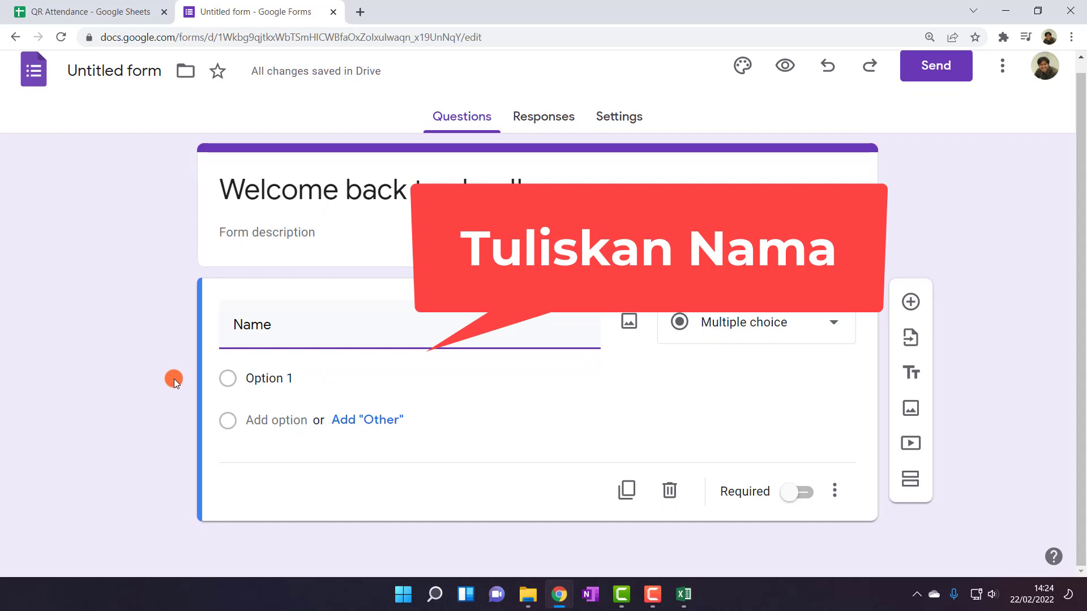
# Switch to the QR Attendance spreadsheet and copy all full names in D2:D15.
pyautogui.click(113, 13)
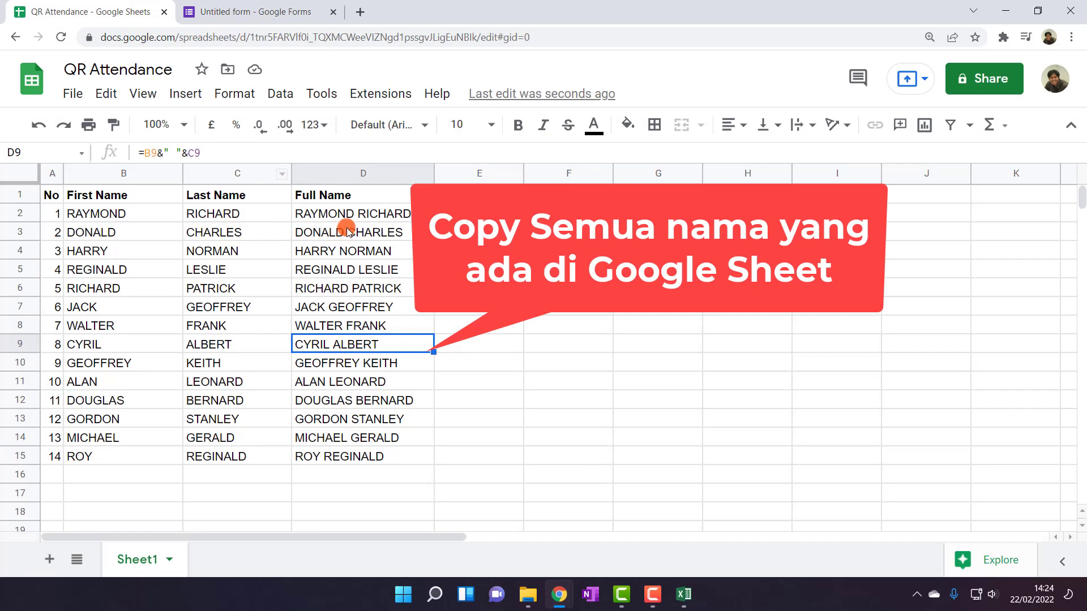
pyautogui.moveTo(351, 214); pyautogui.dragTo(348, 453)
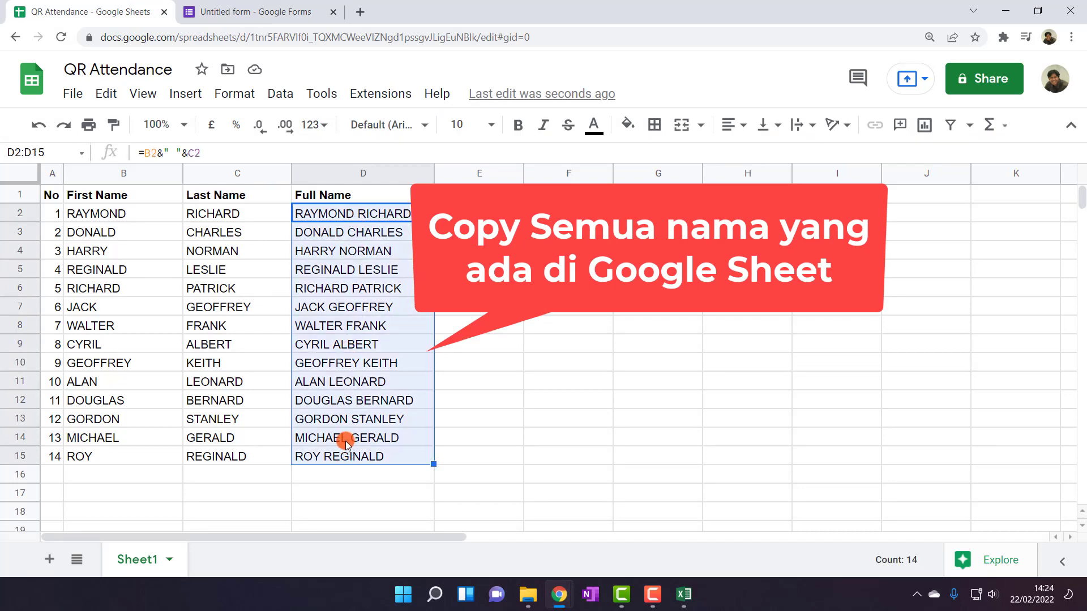
pyautogui.hotkey('ctrl', 'c')
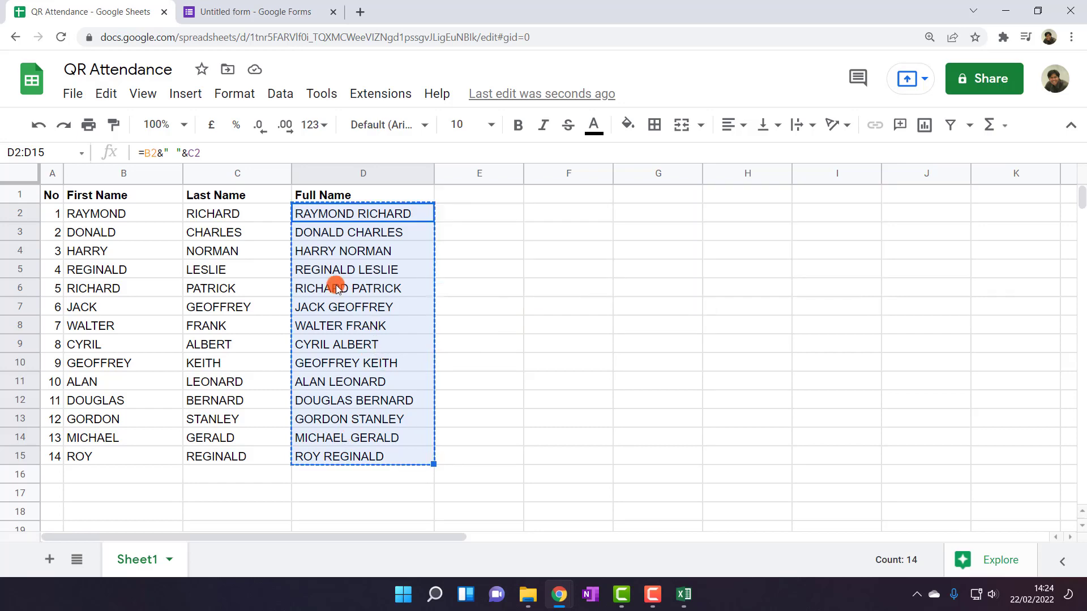
# Return to the form and paste the copied full names as the Name question's multiple-choice options.
pyautogui.click(243, 6)
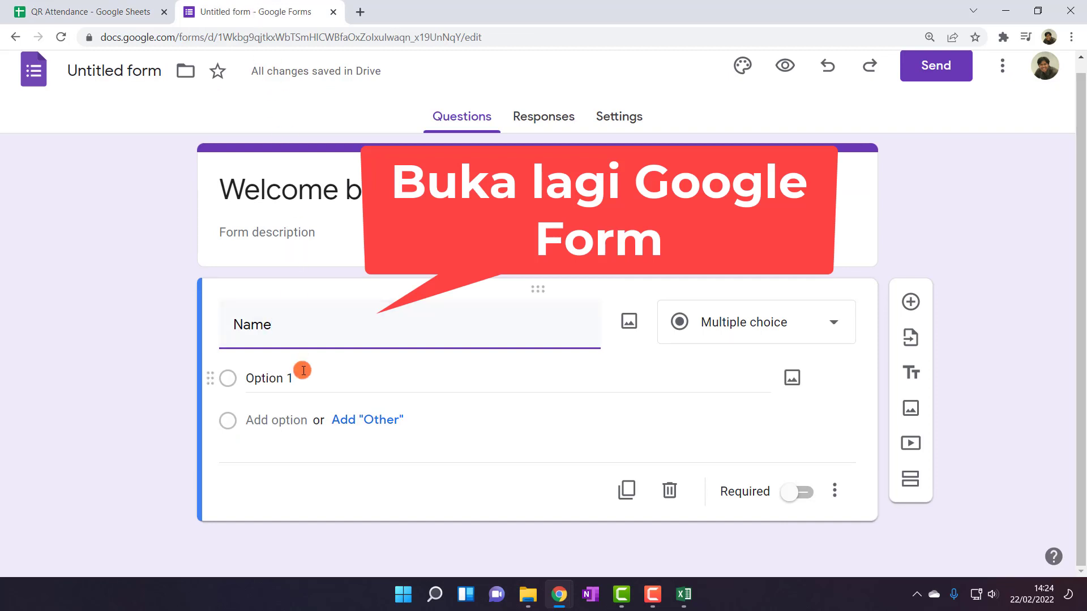
pyautogui.click(289, 385)
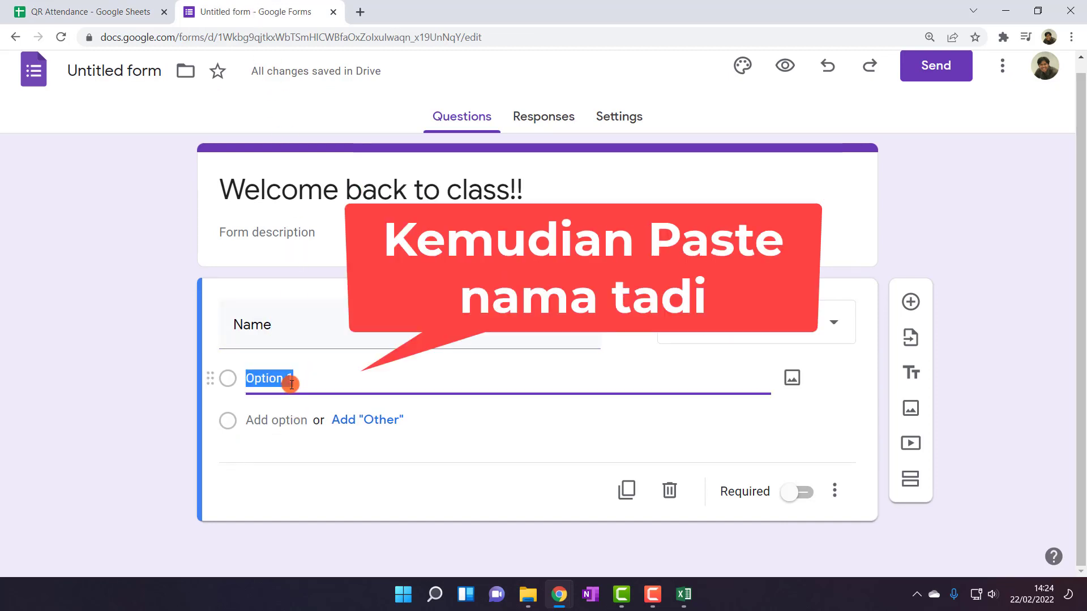
pyautogui.hotkey('ctrl', 'v')
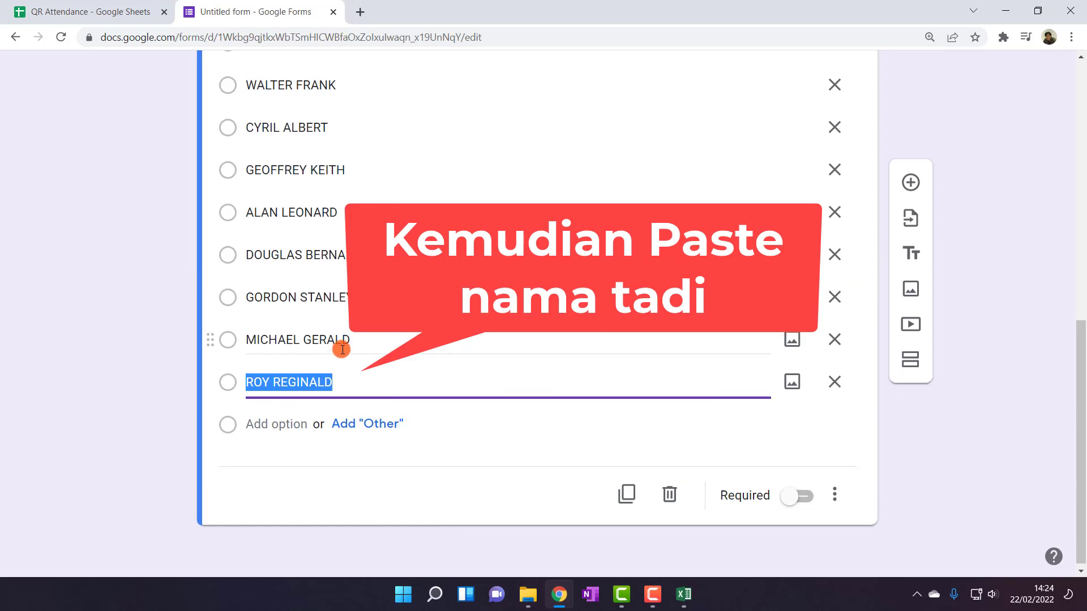
pyautogui.scroll(5, 340, 348)
pyautogui.scroll(3, 342, 351)
pyautogui.scroll(-4, 345, 354)
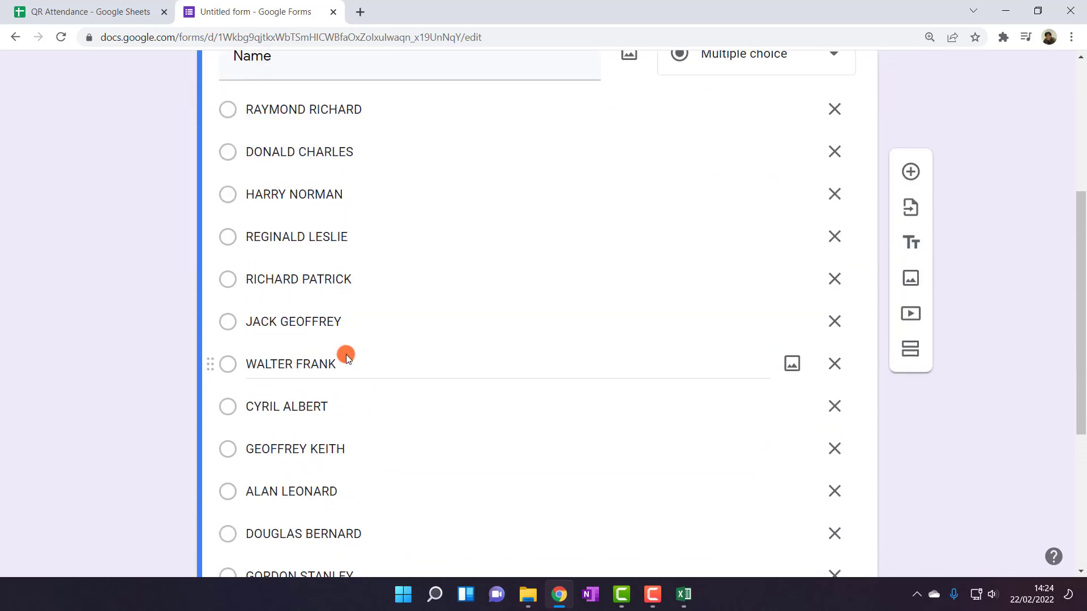
pyautogui.scroll(-4, 347, 354)
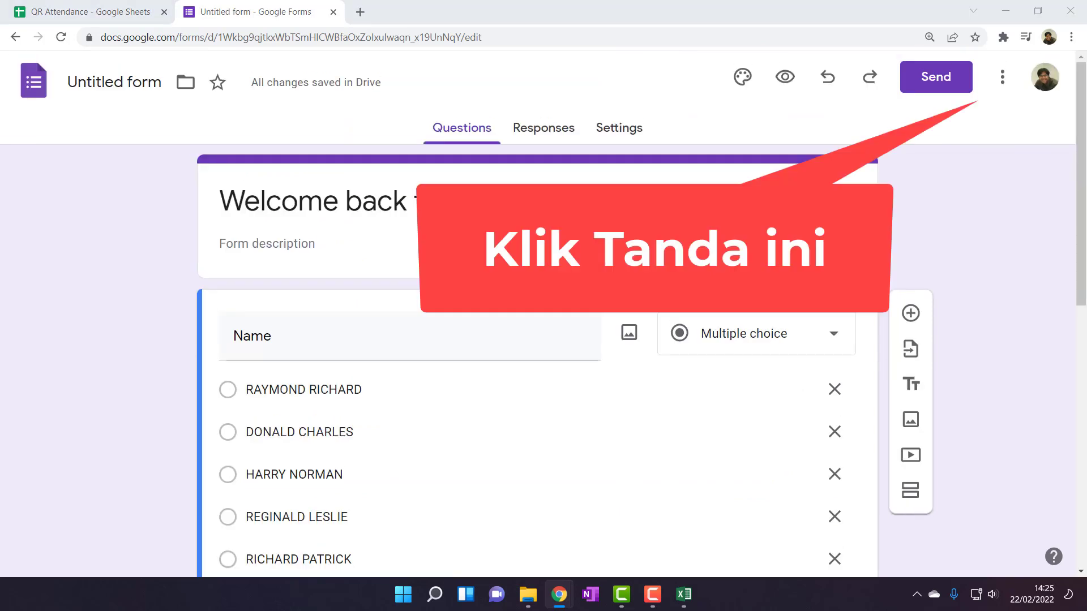
# Generate a pre-filled link for the form with the first listed name selected, and copy the link.
pyautogui.click(1001, 76)
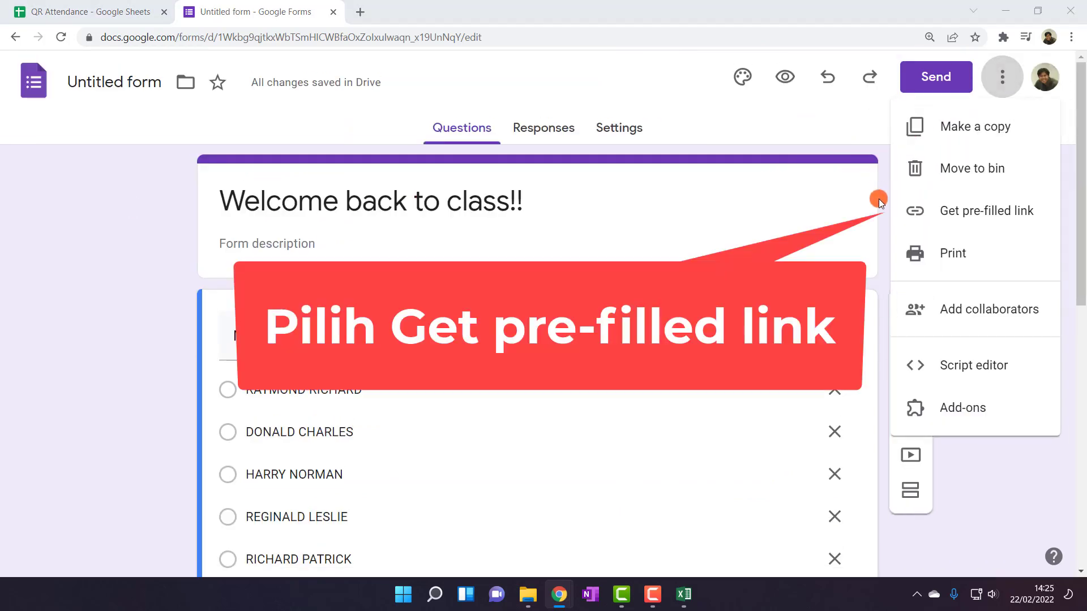
pyautogui.click(966, 210)
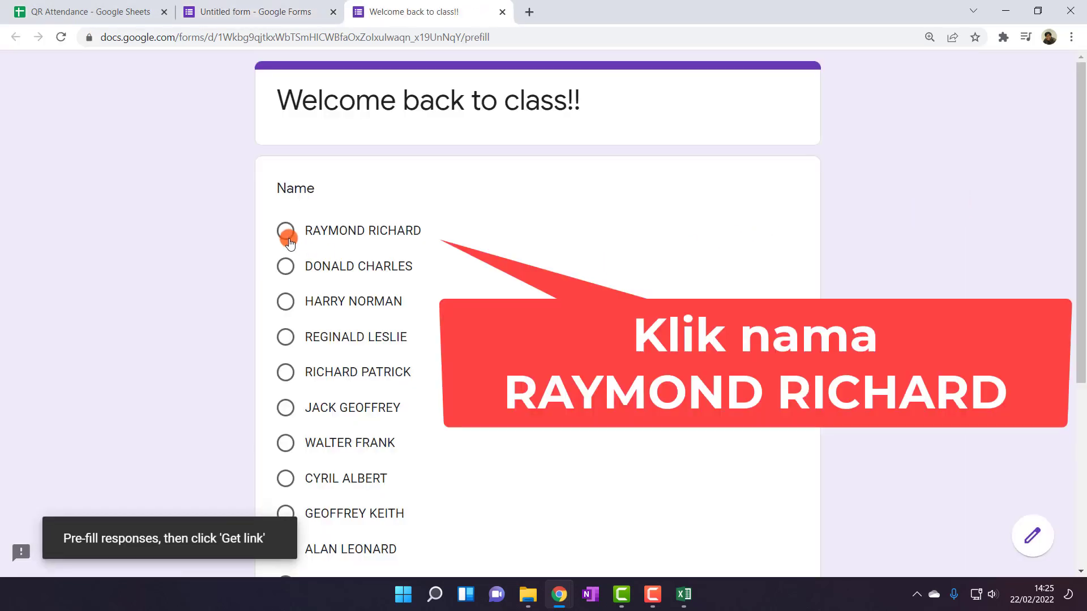
pyautogui.click(286, 231)
pyautogui.scroll(-5, 363, 351)
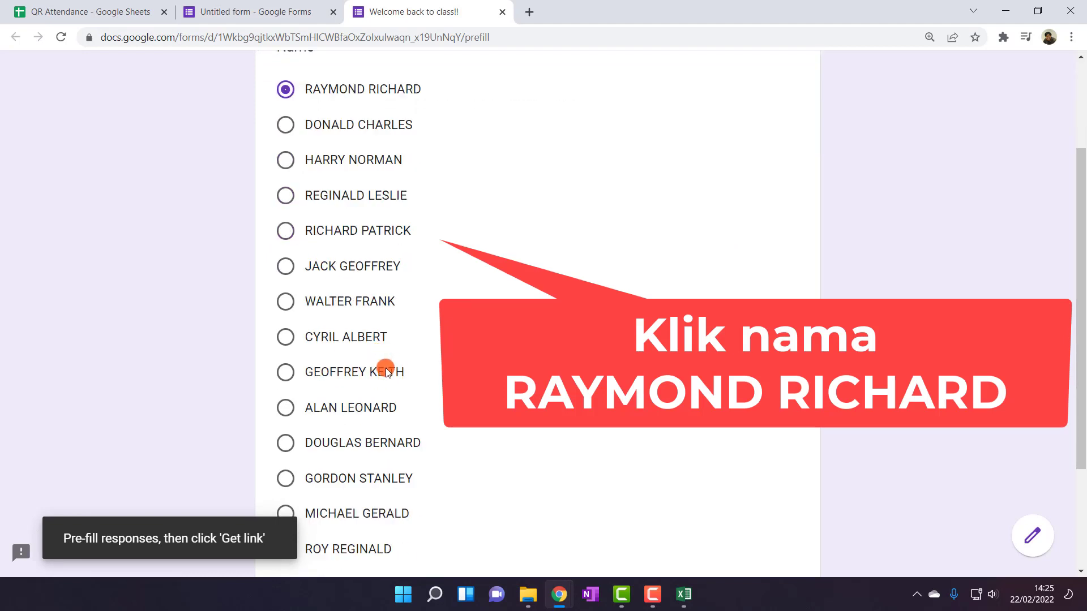
pyautogui.click(316, 446)
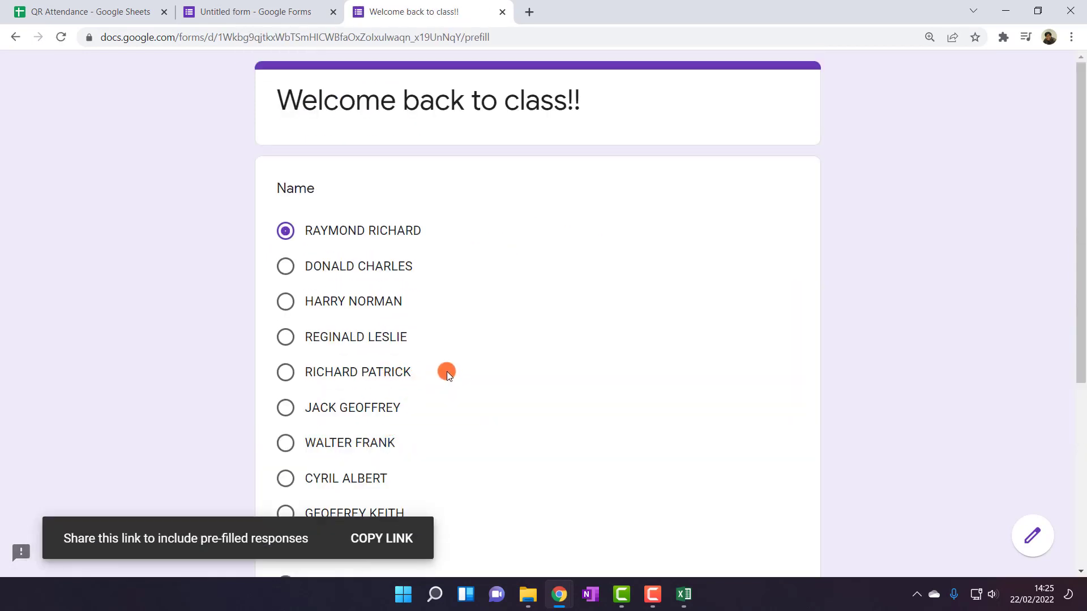
pyautogui.click(392, 540)
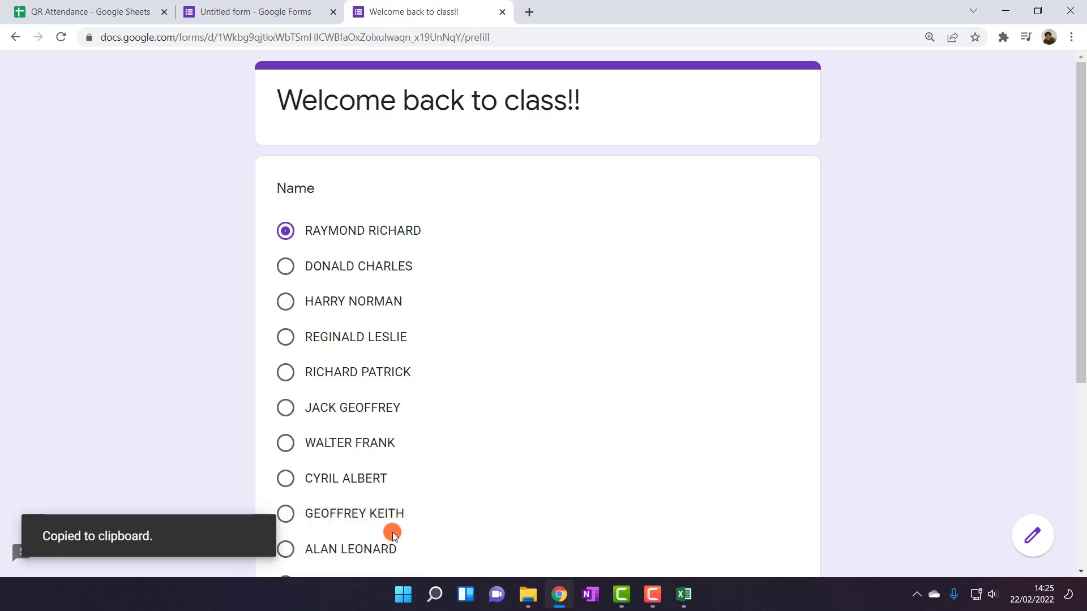
# Open the copied pre-filled link in a new browser tab to check the preselected name, and close that tab.
pyautogui.click(530, 11)
pyautogui.hotkey('ctrl', 'v')
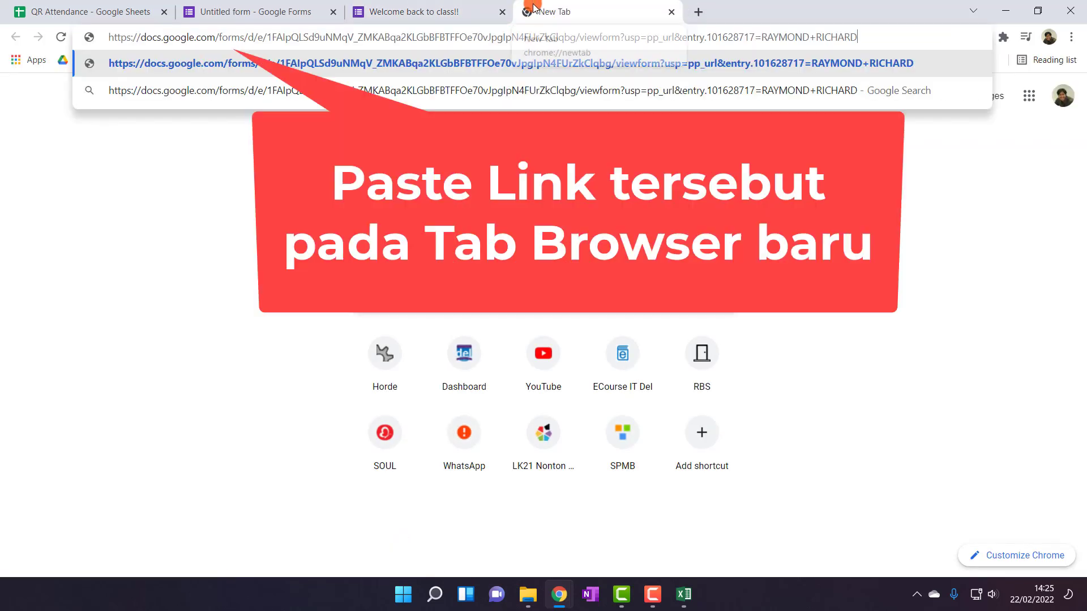
pyautogui.press('Return')
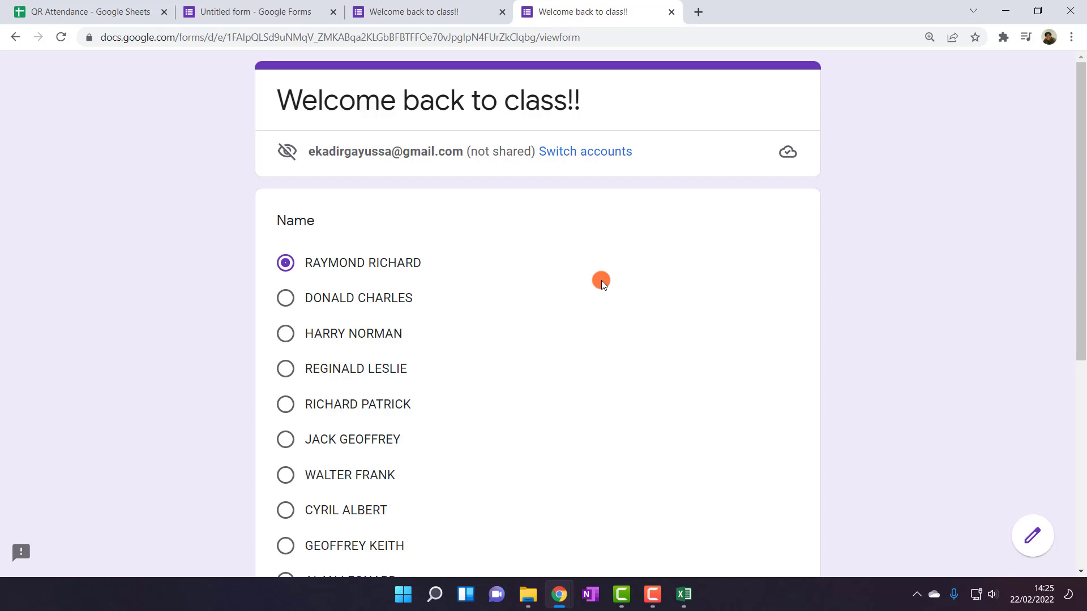
pyautogui.click(670, 12)
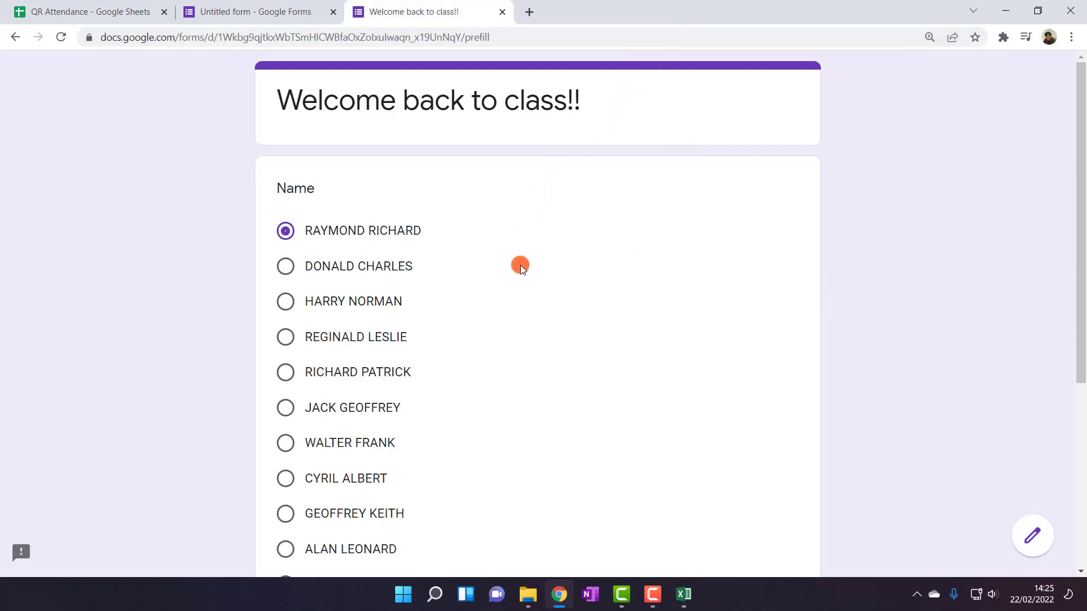
# Switch to the QR Attendance spreadsheet and paste the pre-filled form link into cell E2.
pyautogui.scroll(-3, 521, 277)
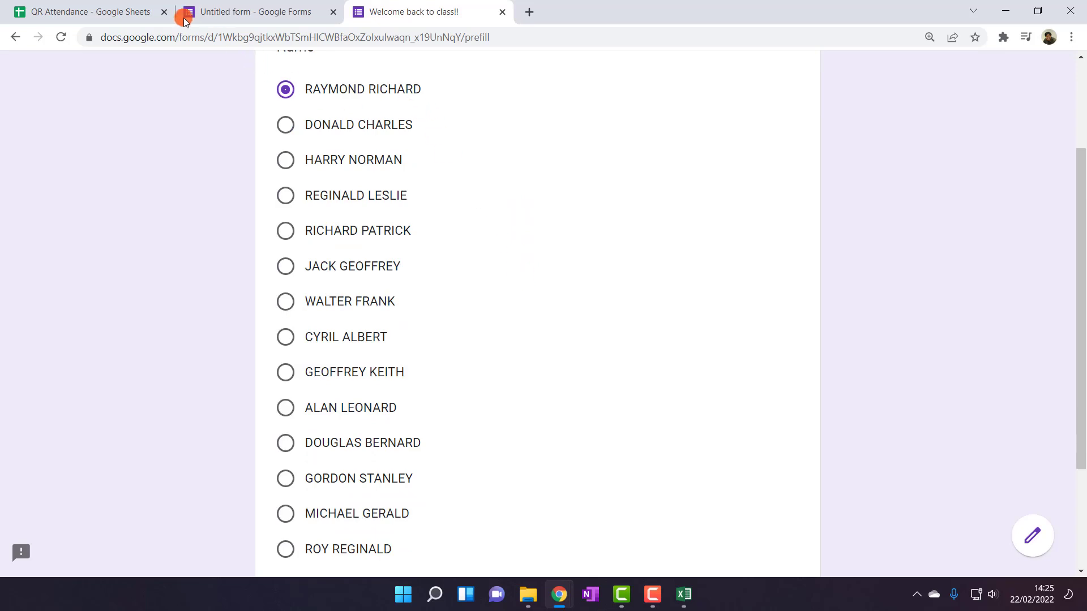
pyautogui.click(116, 10)
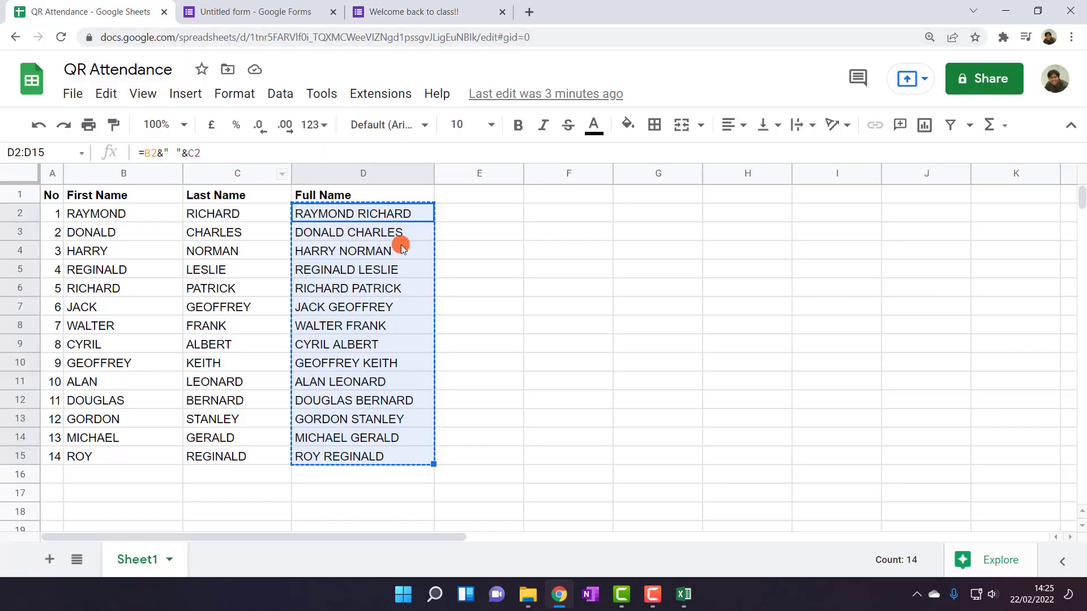
pyautogui.click(458, 214)
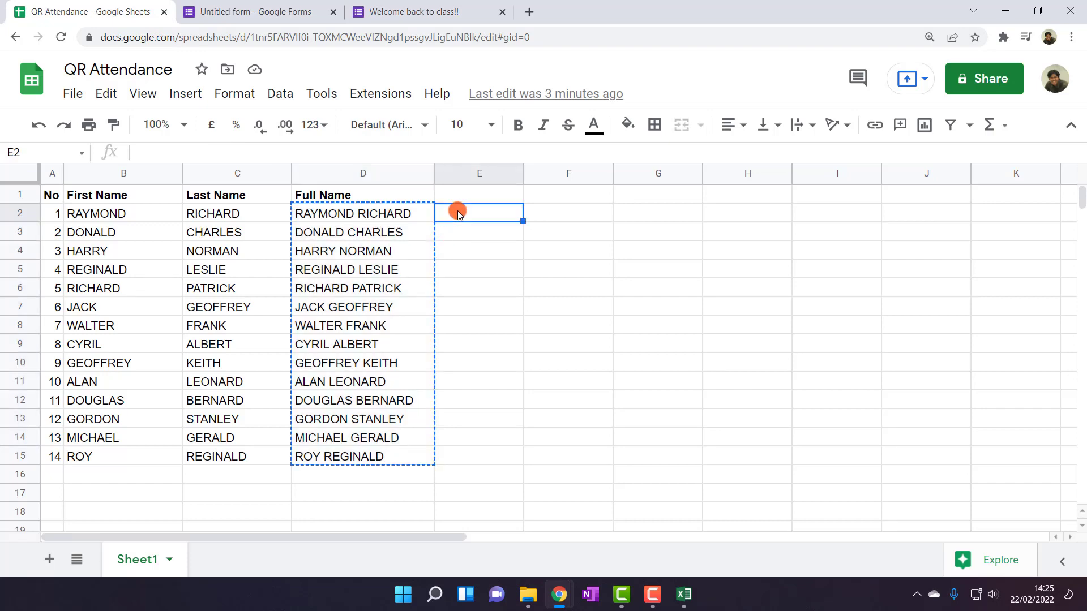
pyautogui.hotkey('ctrl', 'v')
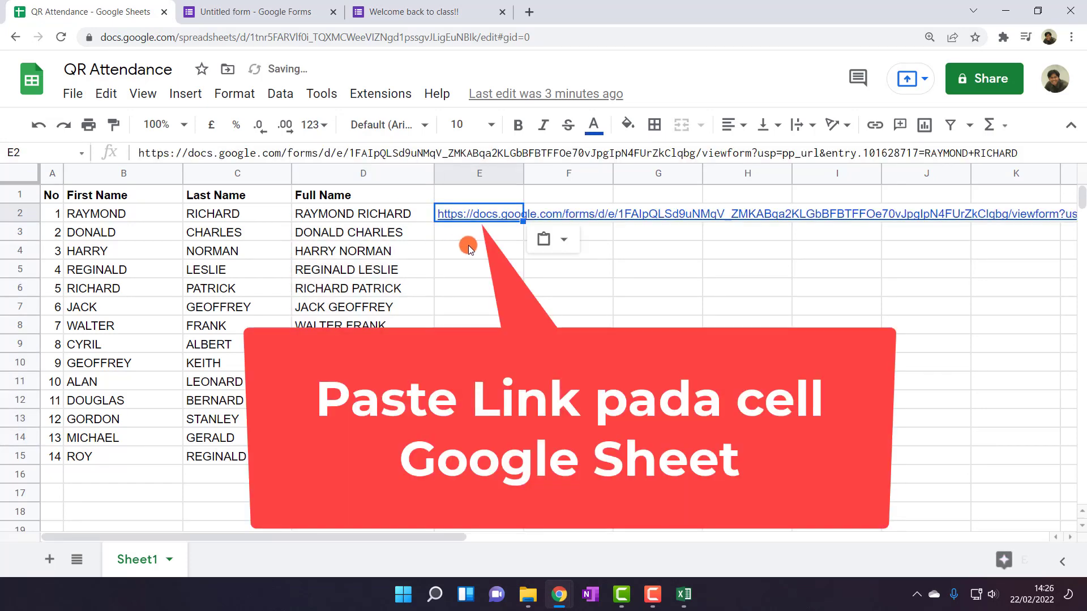
# Enter the header "URL" in cell E1 above the pasted link.
pyautogui.click(478, 194)
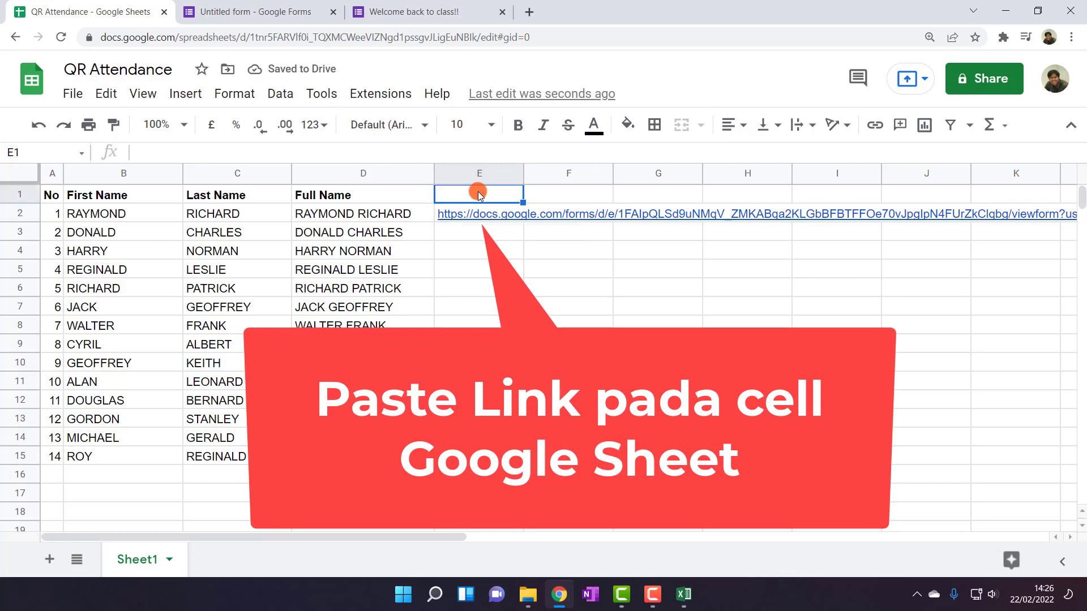
pyautogui.write('URL')
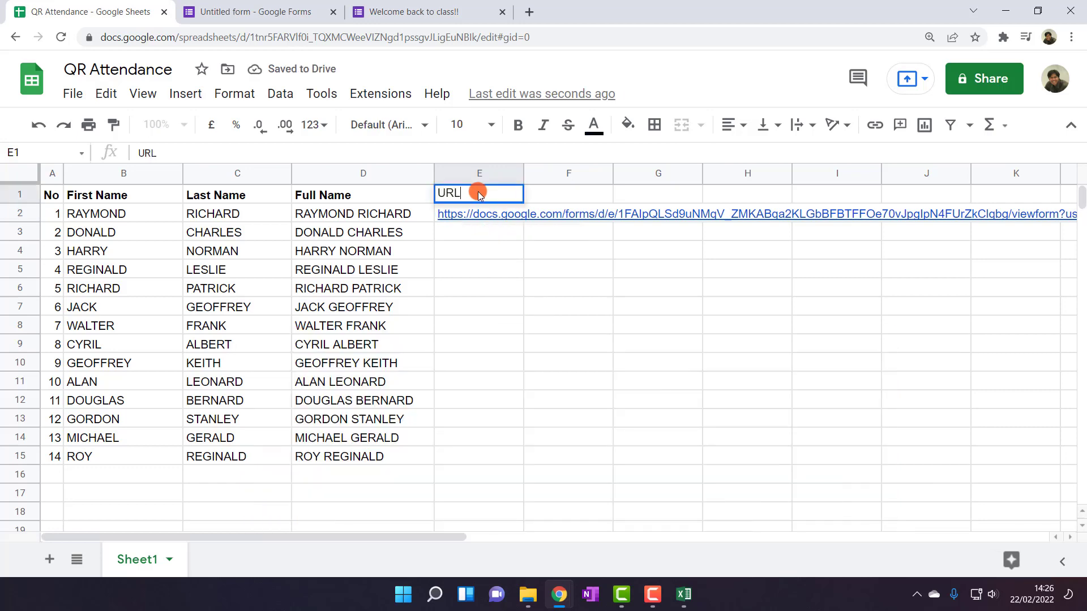
pyautogui.click(439, 270)
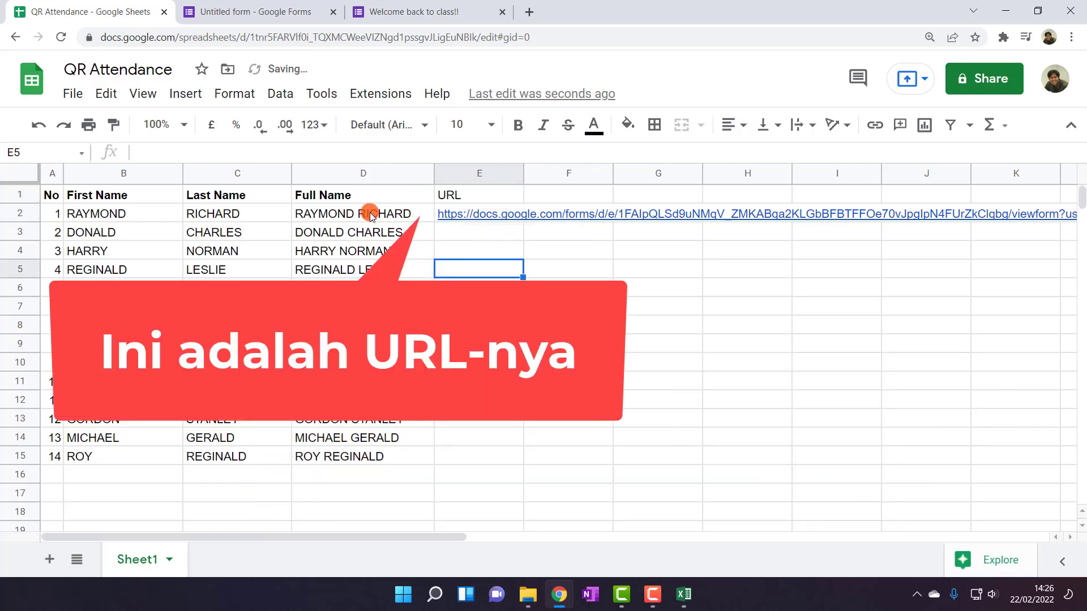
# Try to copy the Full Name header's bold formatting onto the URL header.
pyautogui.click(357, 197)
pyautogui.click(113, 124)
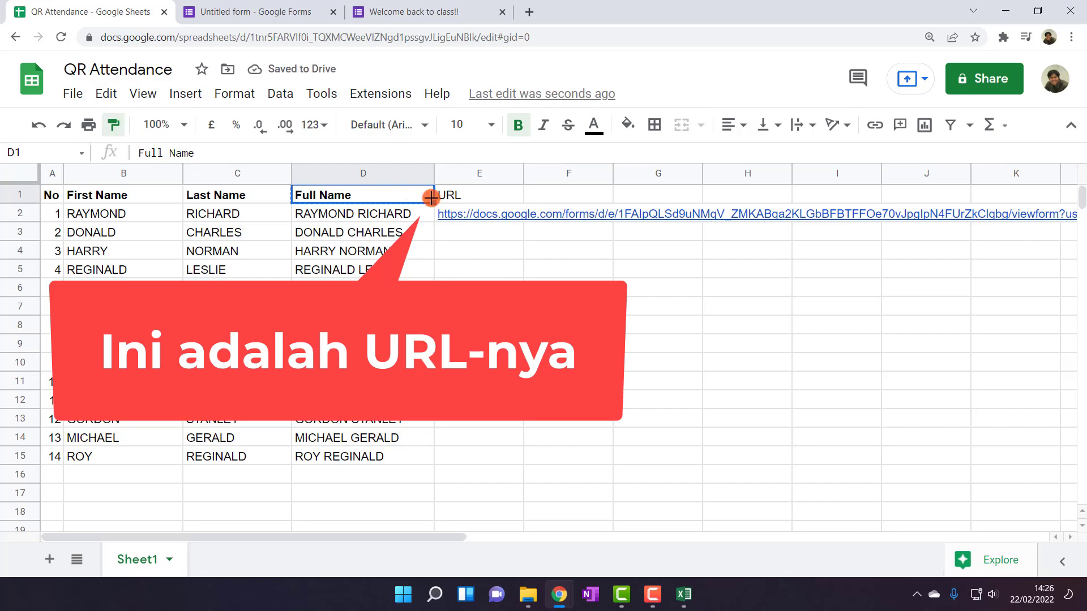
pyautogui.moveTo(451, 201); pyautogui.dragTo(558, 196)
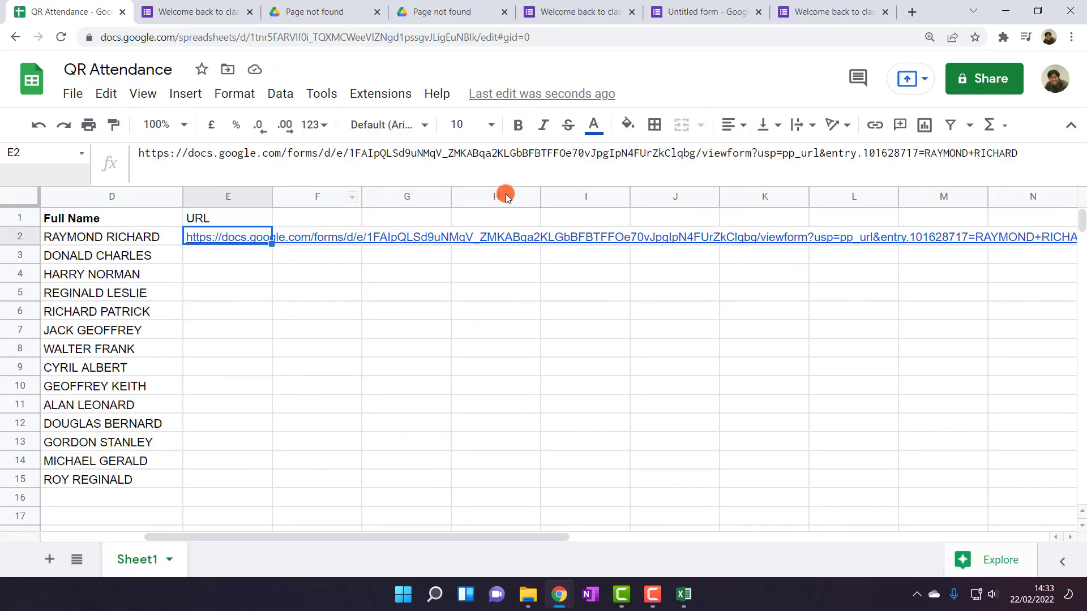
# Replace "viewform" with "formResponse" in the pre-filled form link in cell E2.
pyautogui.click(703, 155)
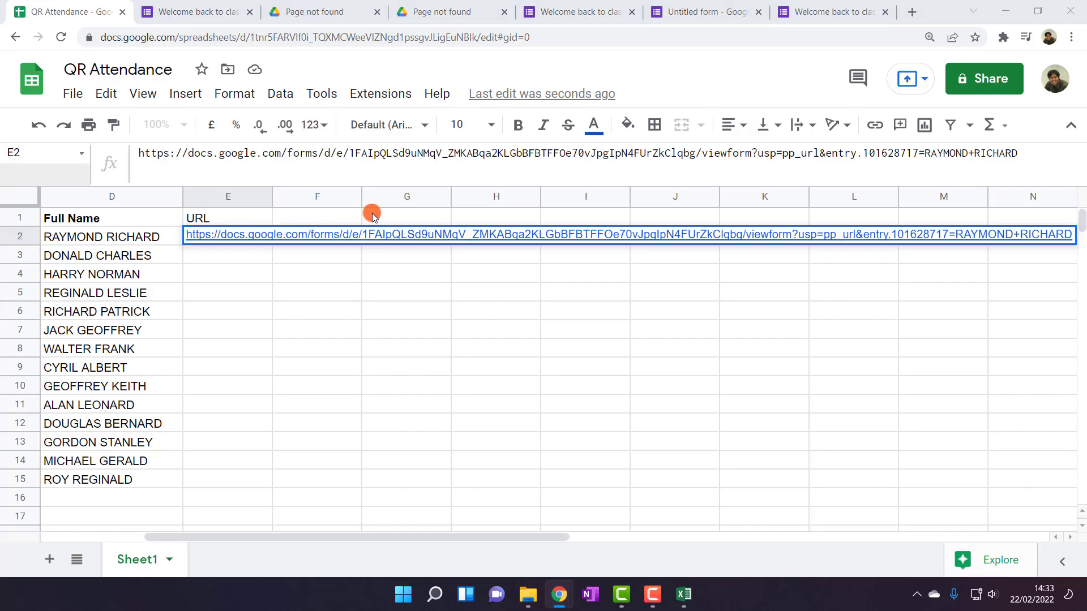
pyautogui.click(752, 153)
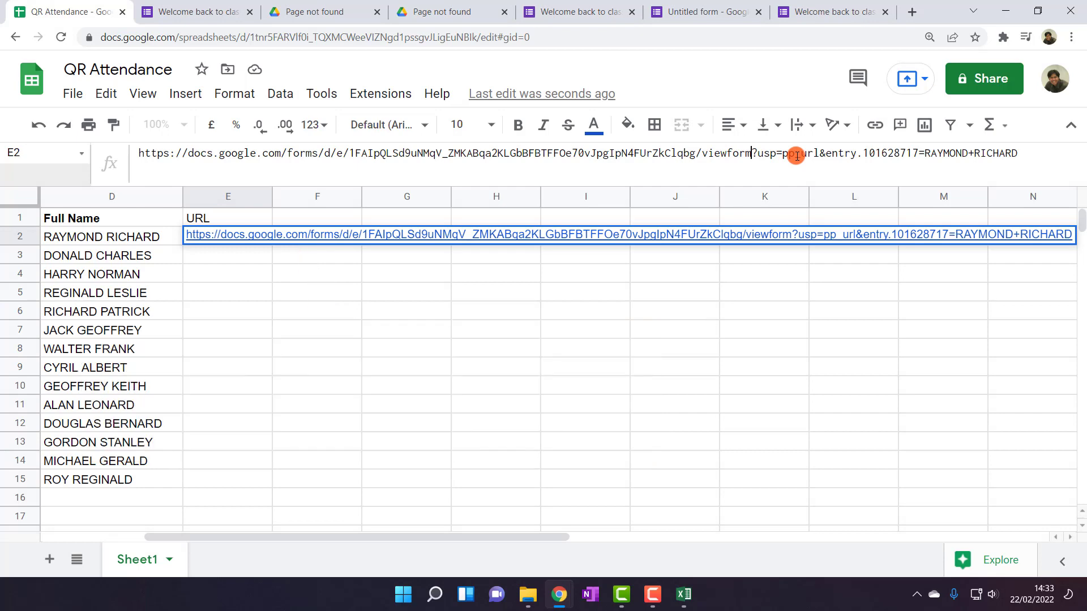
pyautogui.press('BackSpace')
pyautogui.press('BackSpace')
pyautogui.press('BackSpace')
pyautogui.press('BackSpace')
pyautogui.press('BackSpace')
pyautogui.press('BackSpace')
pyautogui.press('BackSpace')
pyautogui.press('BackSpace')
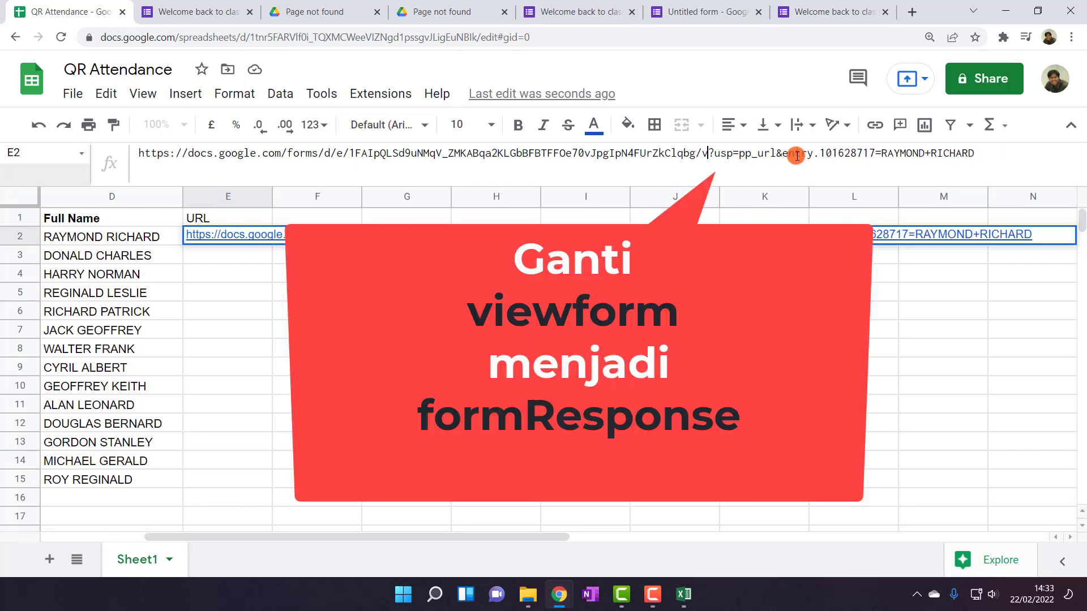
pyautogui.write('form')
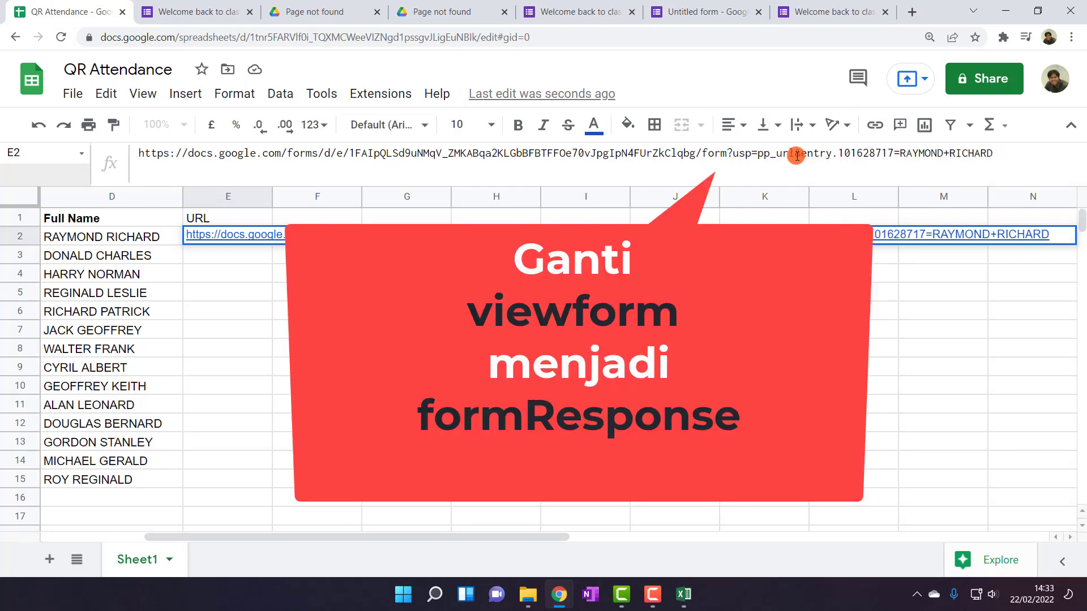
pyautogui.write('Res')
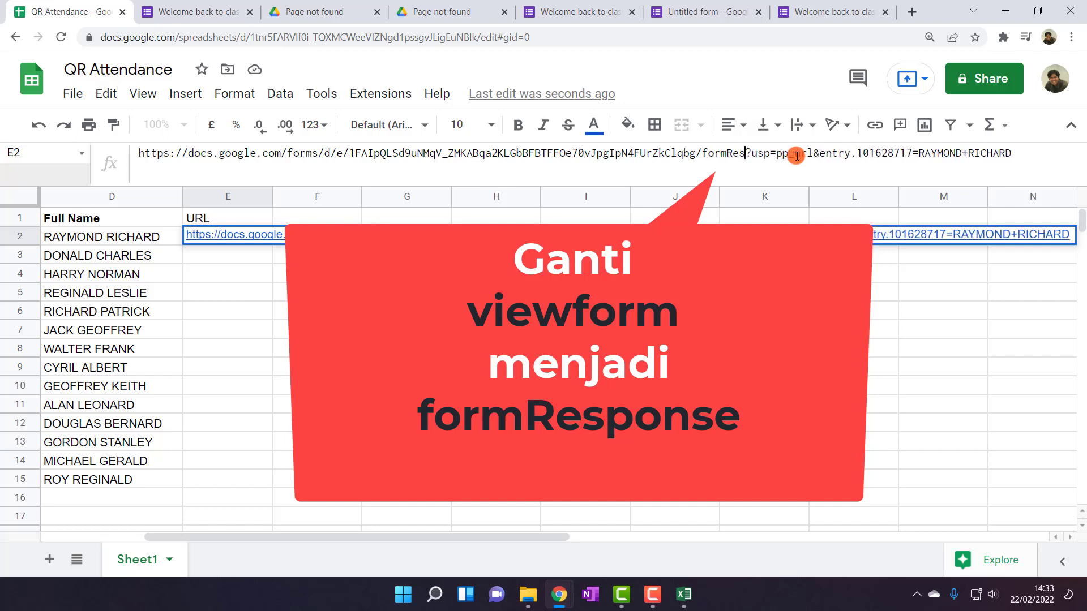
pyautogui.write('ponse')
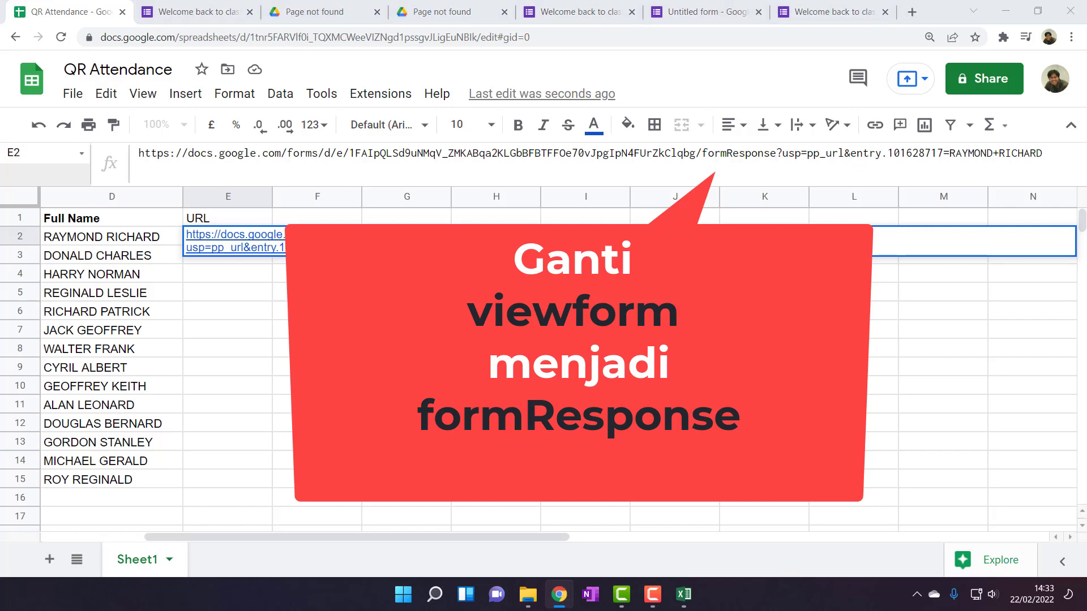
# Delete "usp=pp_url" from the link in cell E2, keeping the question mark before it.
pyautogui.moveTo(787, 153); pyautogui.dragTo(845, 154)
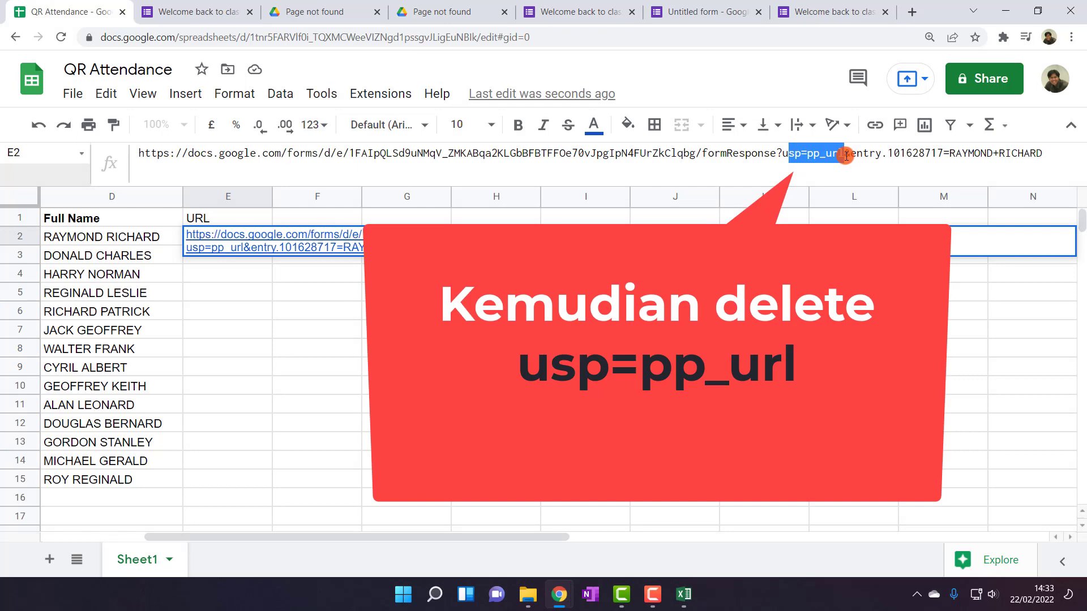
pyautogui.moveTo(782, 154); pyautogui.dragTo(844, 158)
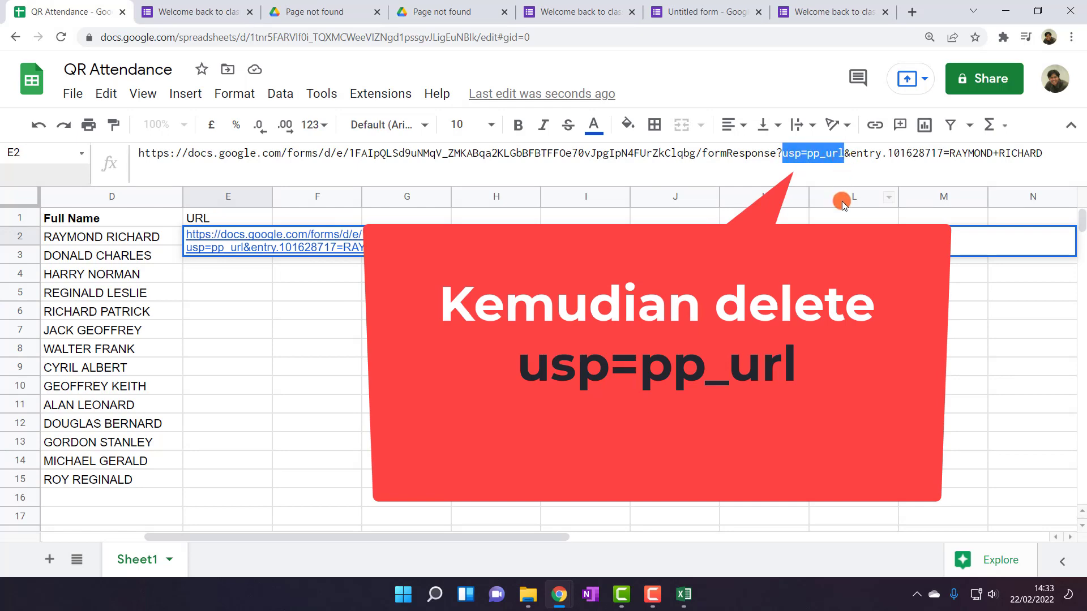
pyautogui.press('BackSpace')
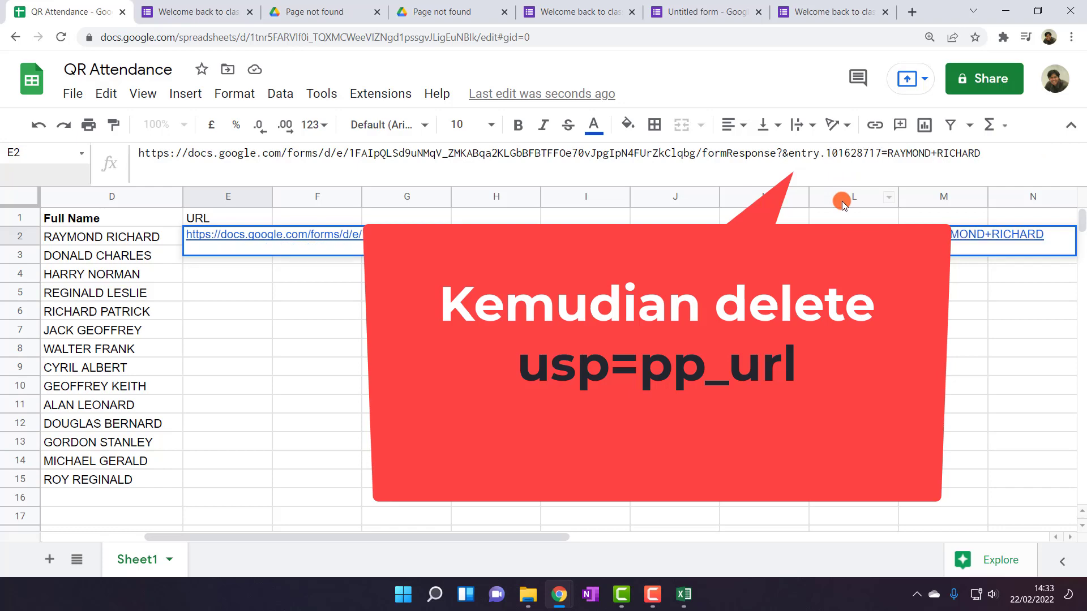
pyautogui.press('Return')
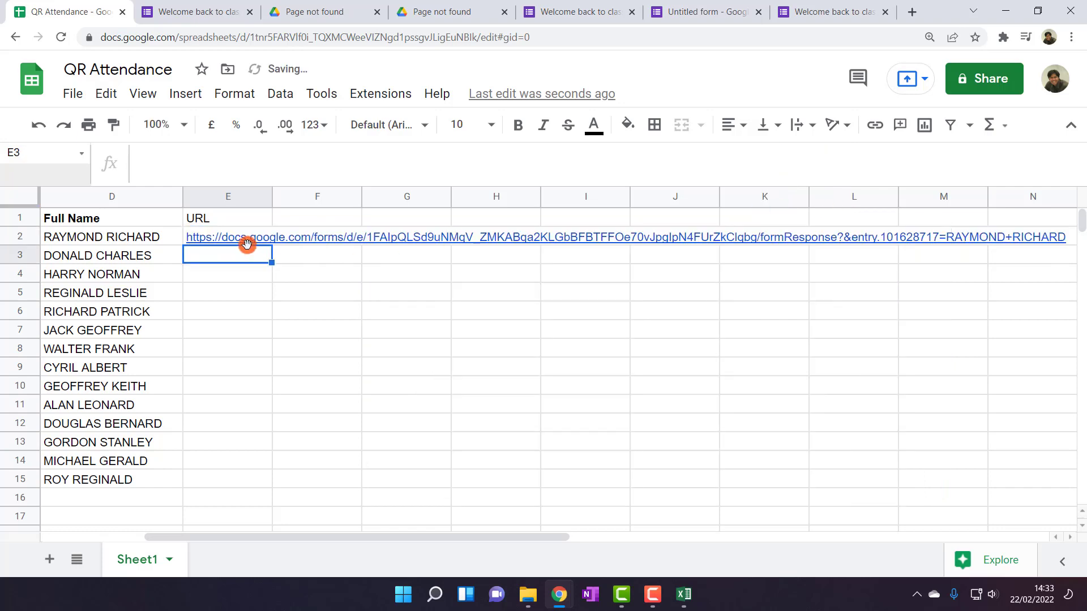
# Open the edited link from cell E2 in a browser tab to check it, and return to the QR Attendance spreadsheet.
pyautogui.click(247, 242)
pyautogui.click(282, 263)
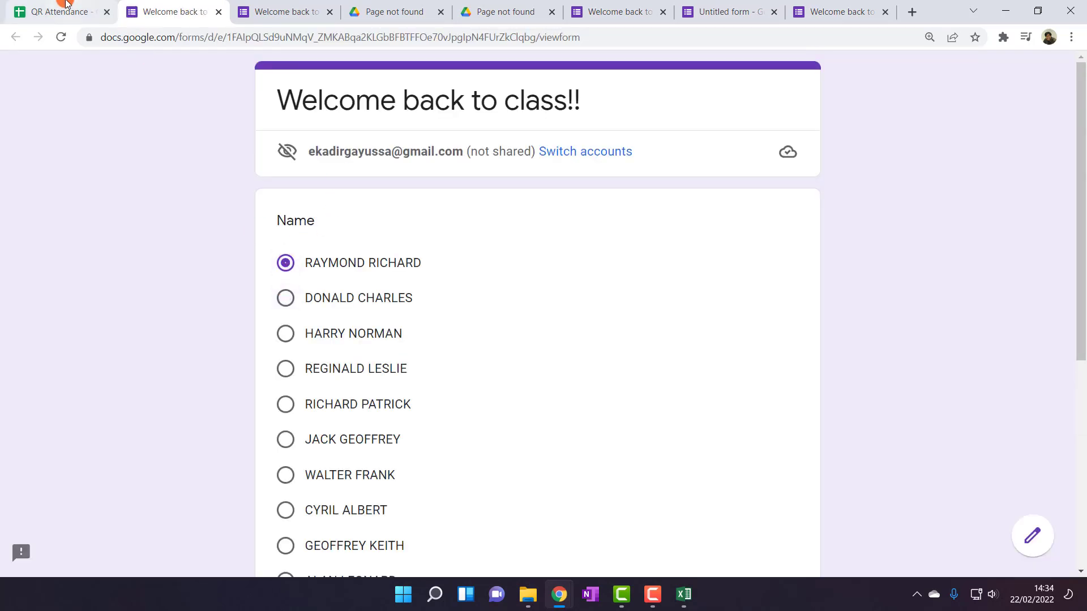
pyautogui.click(40, 9)
pyautogui.click(223, 289)
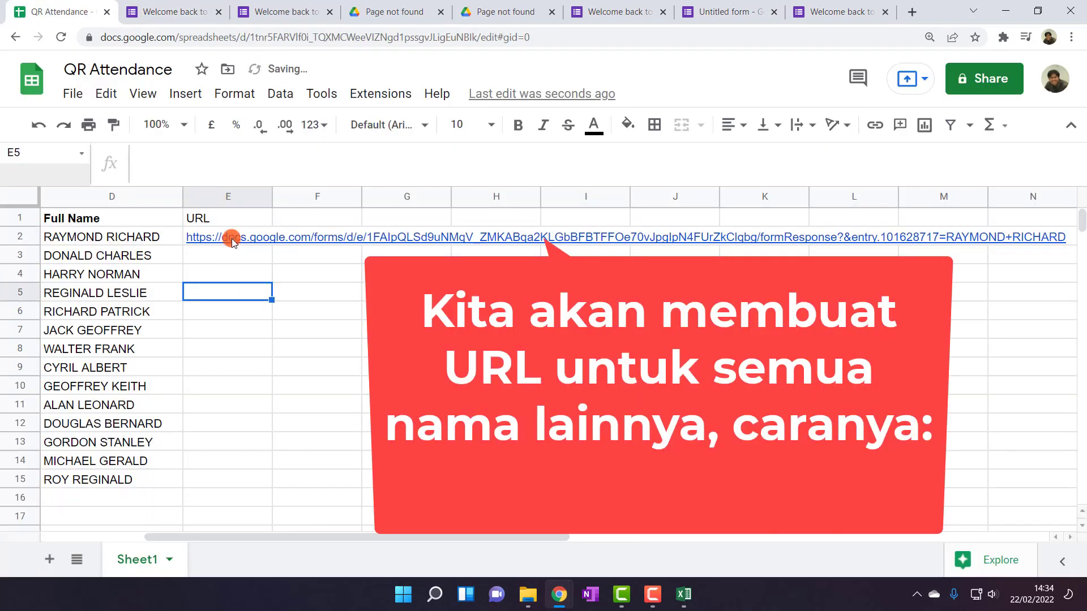
# Start turning the E2 link into a formula: put =" before https and "& directly before the participant's name.
pyautogui.click(232, 240)
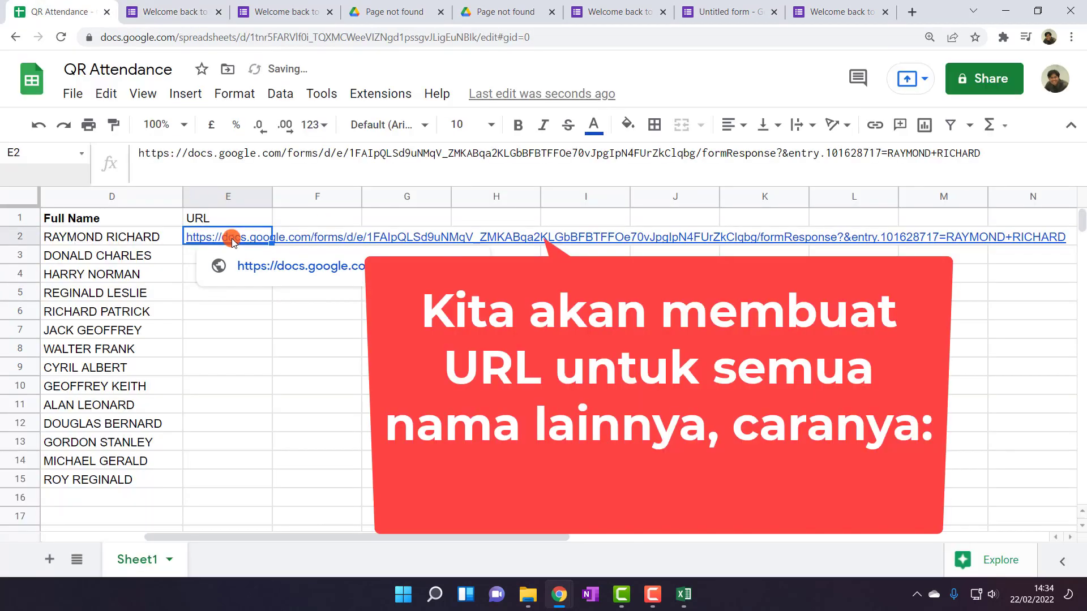
pyautogui.click(139, 154)
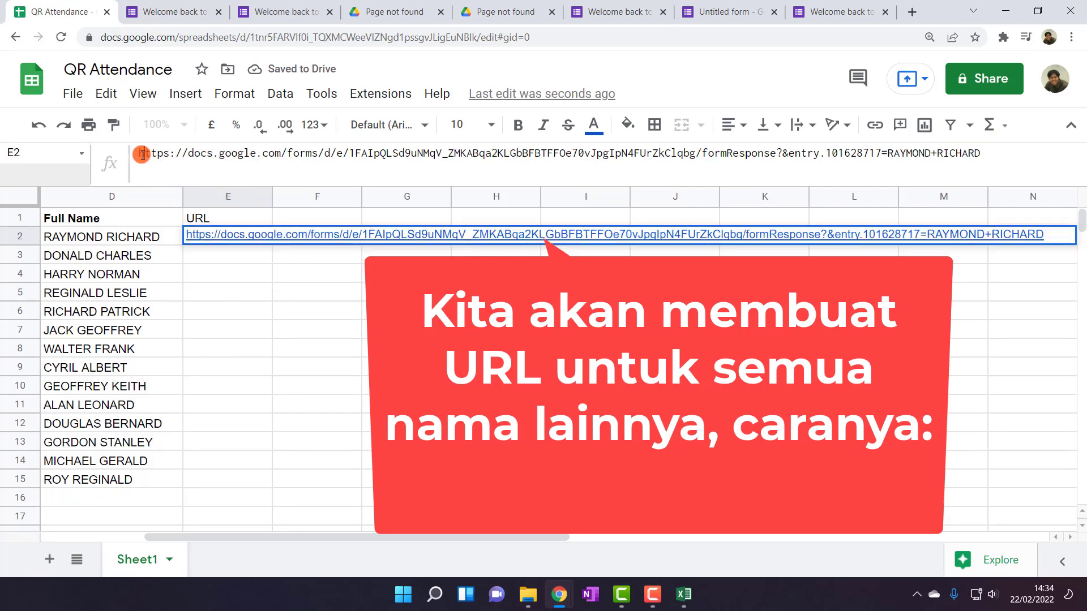
pyautogui.write('="')
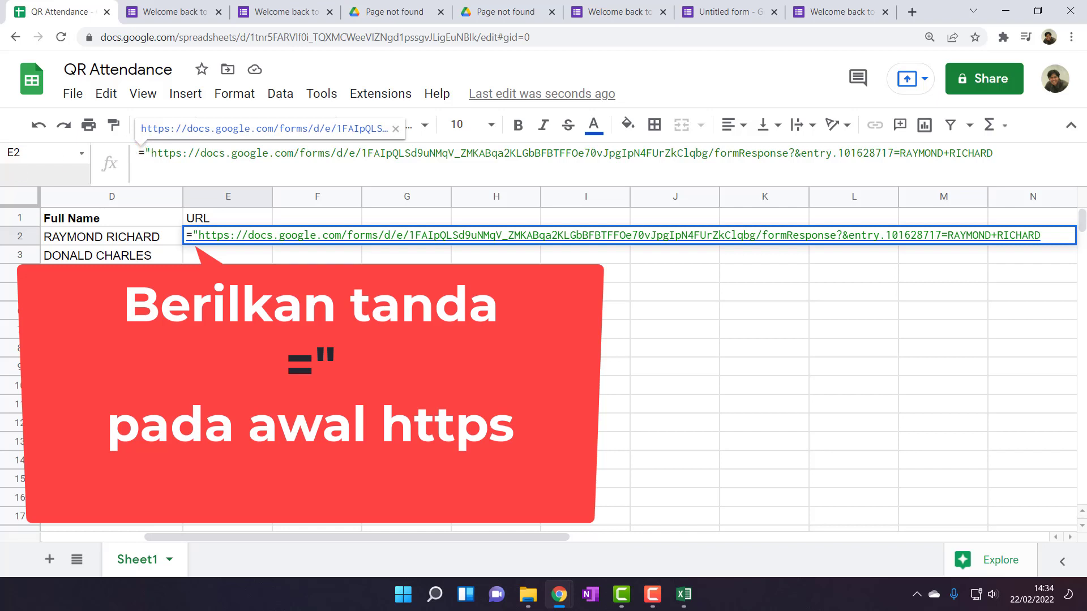
pyautogui.click(900, 151)
pyautogui.write('"')
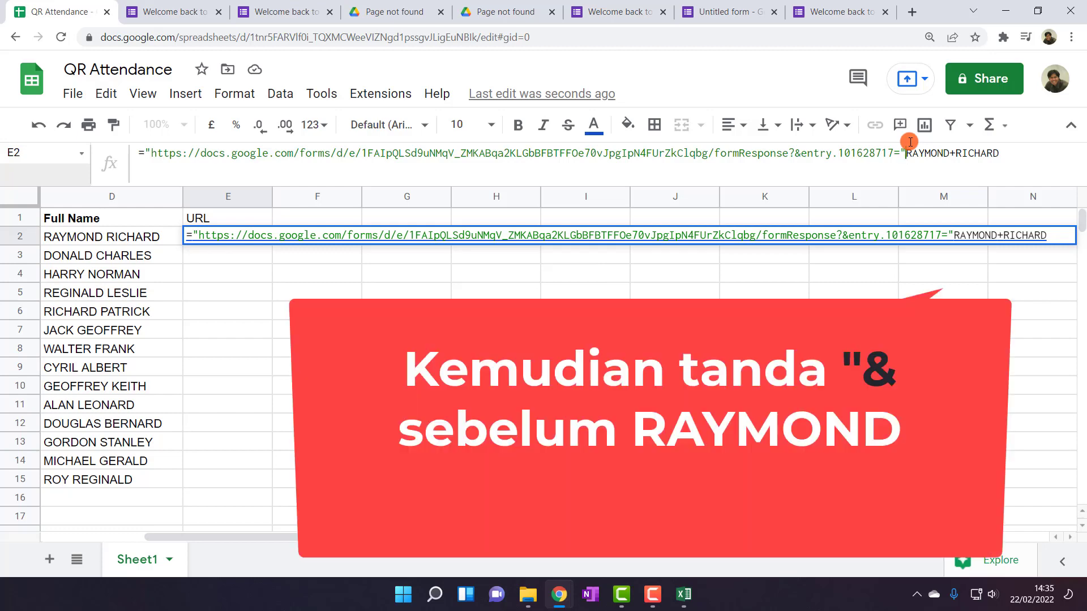
pyautogui.write('&')
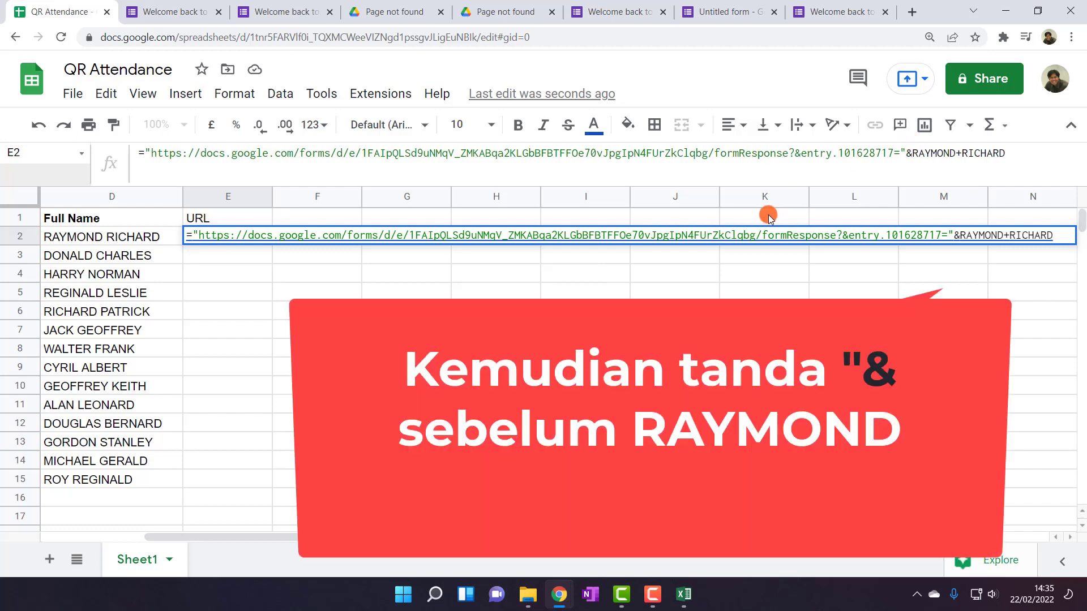
# Replace the literal name at the end of the E2 formula with a reference to the first name in B2.
pyautogui.moveTo(538, 538); pyautogui.dragTo(450, 543)
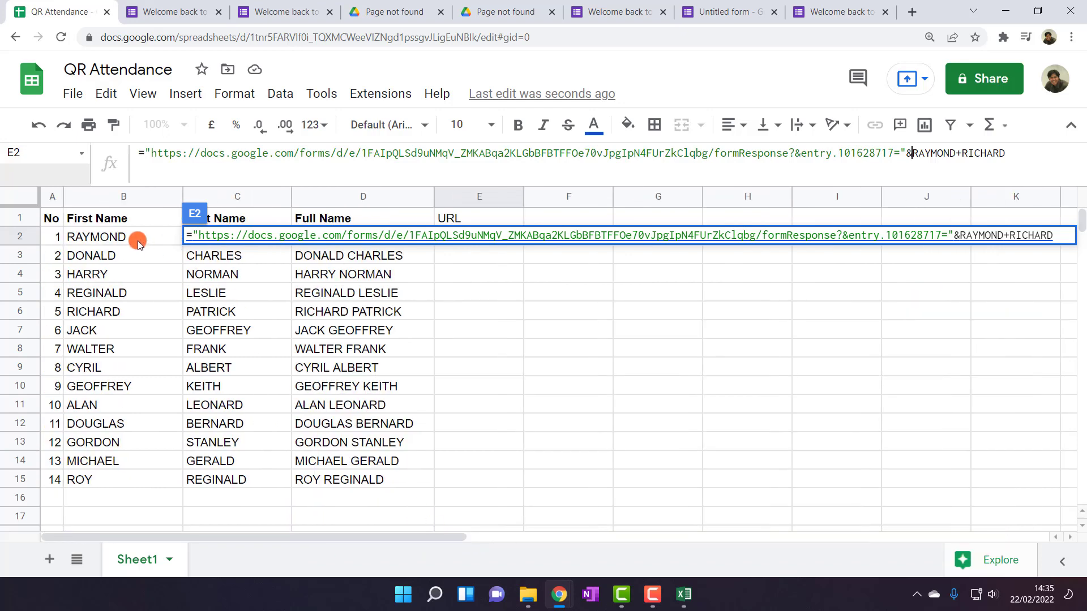
pyautogui.click(138, 240)
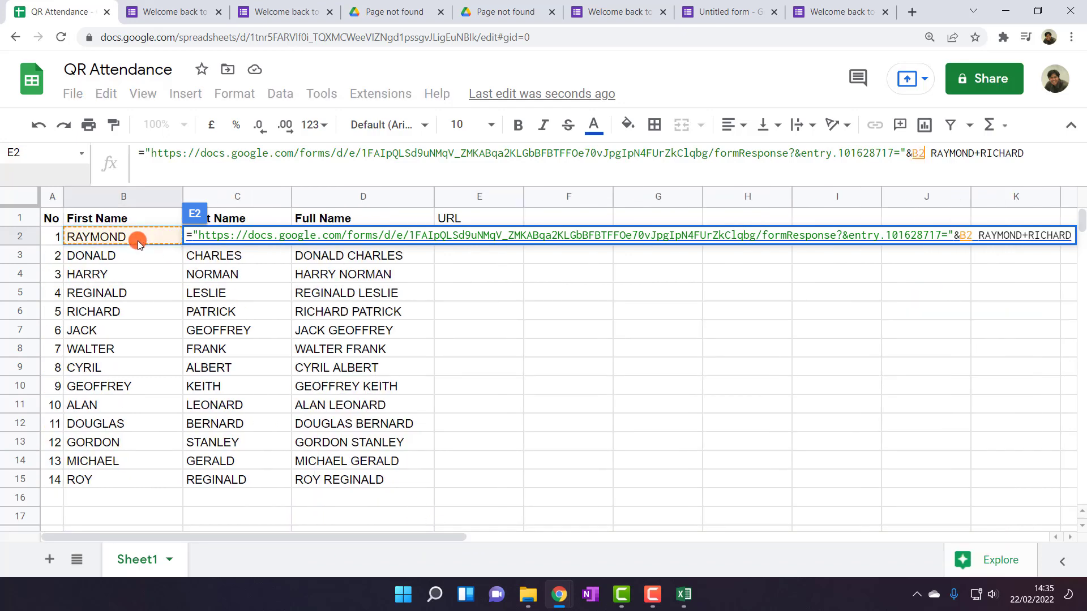
pyautogui.moveTo(1024, 154); pyautogui.dragTo(937, 154)
pyautogui.press('BackSpace')
pyautogui.press('BackSpace')
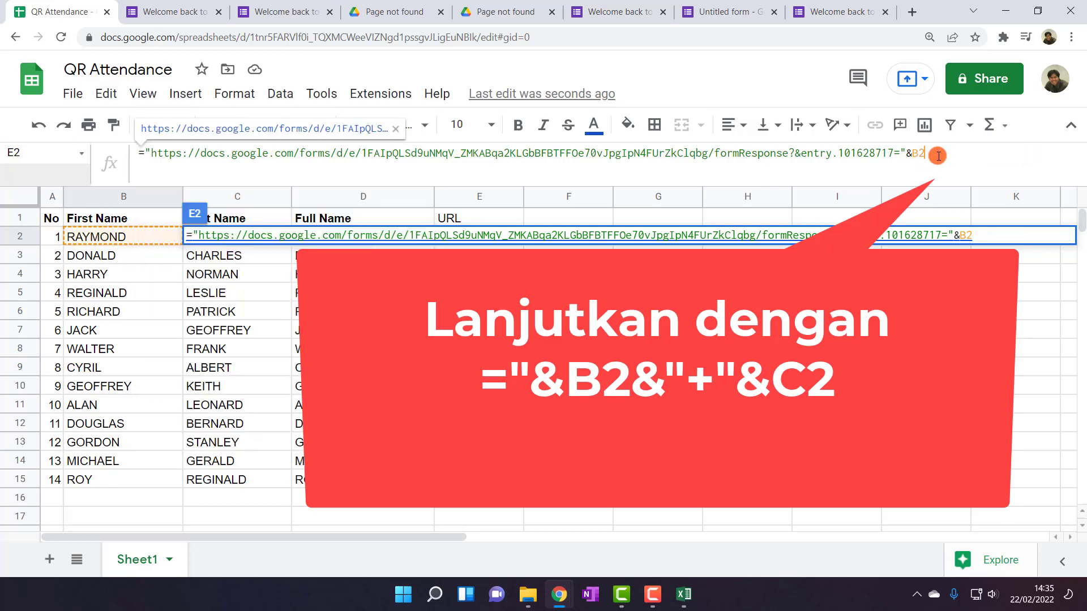
# Append &"+"&C2 to the E2 formula and autofill the formula down the URL column for the remaining names.
pyautogui.write('&"+"')
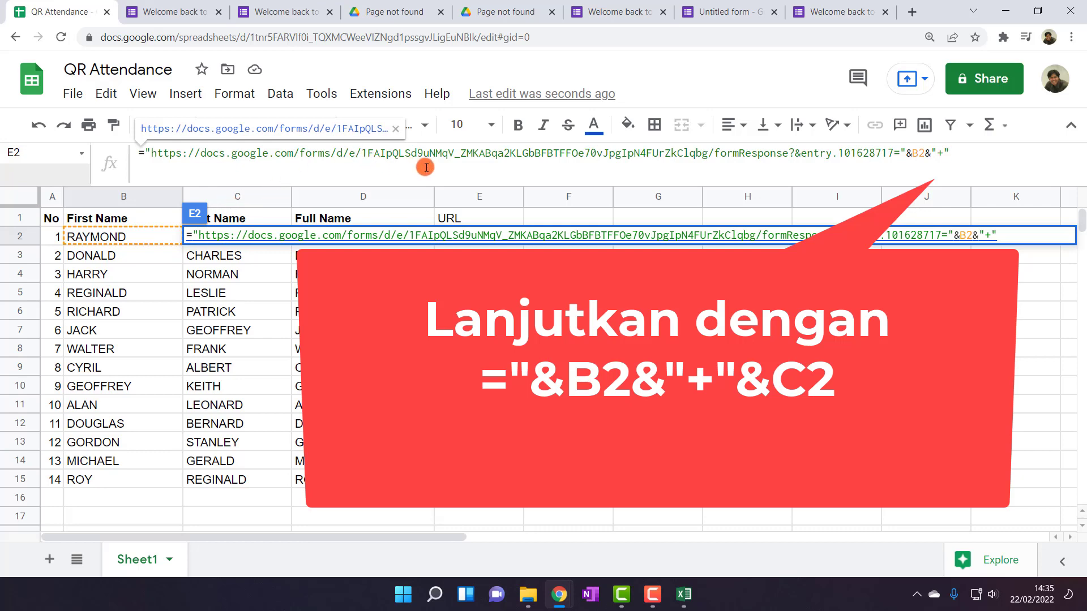
pyautogui.write('C')
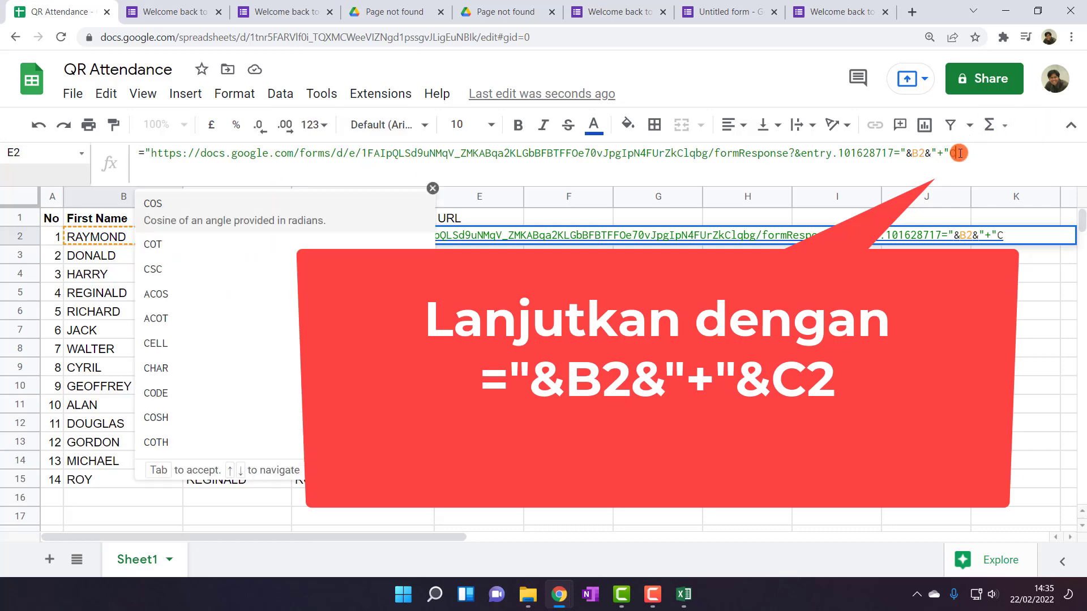
pyautogui.write('2')
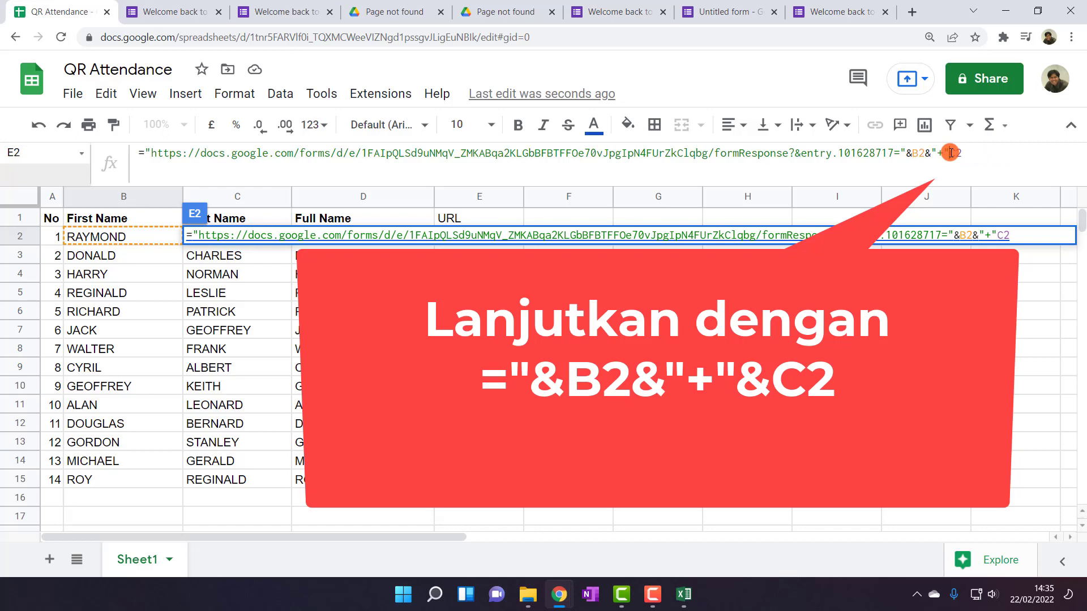
pyautogui.click(952, 153)
pyautogui.write('&')
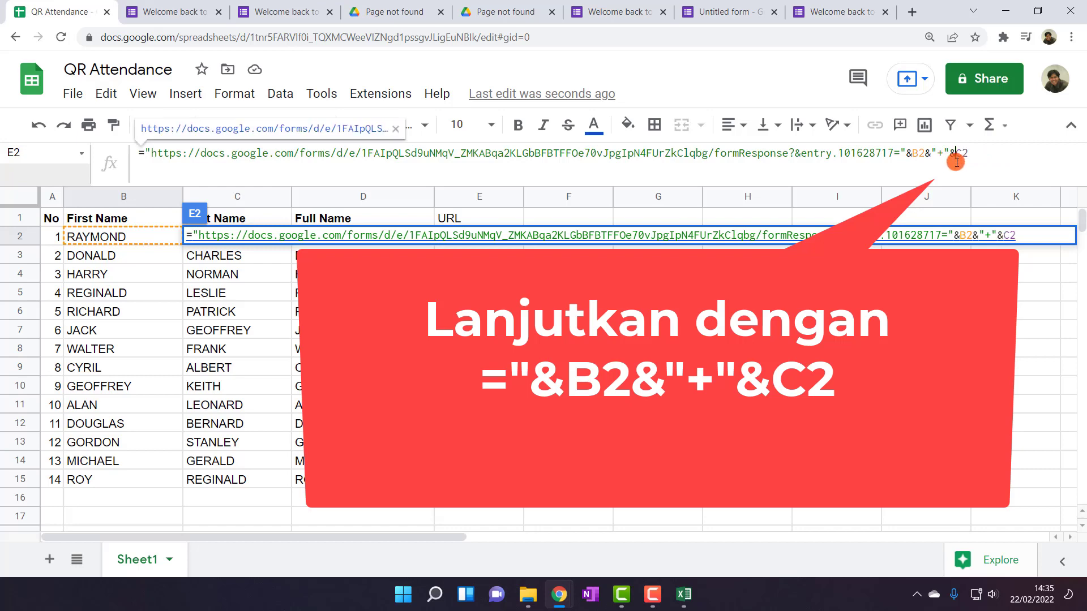
pyautogui.press('Return')
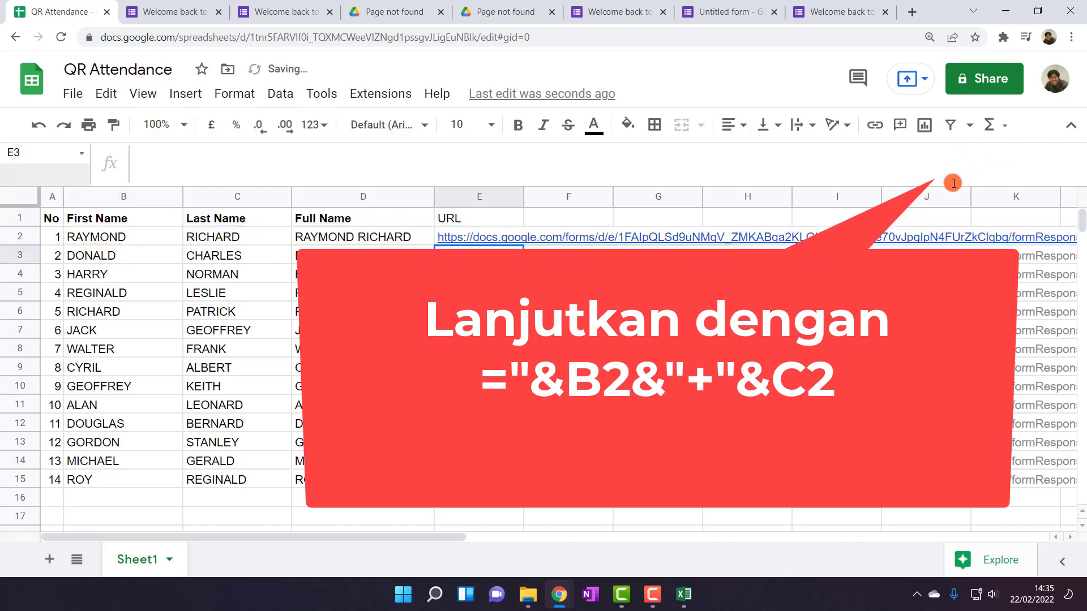
pyautogui.click(682, 317)
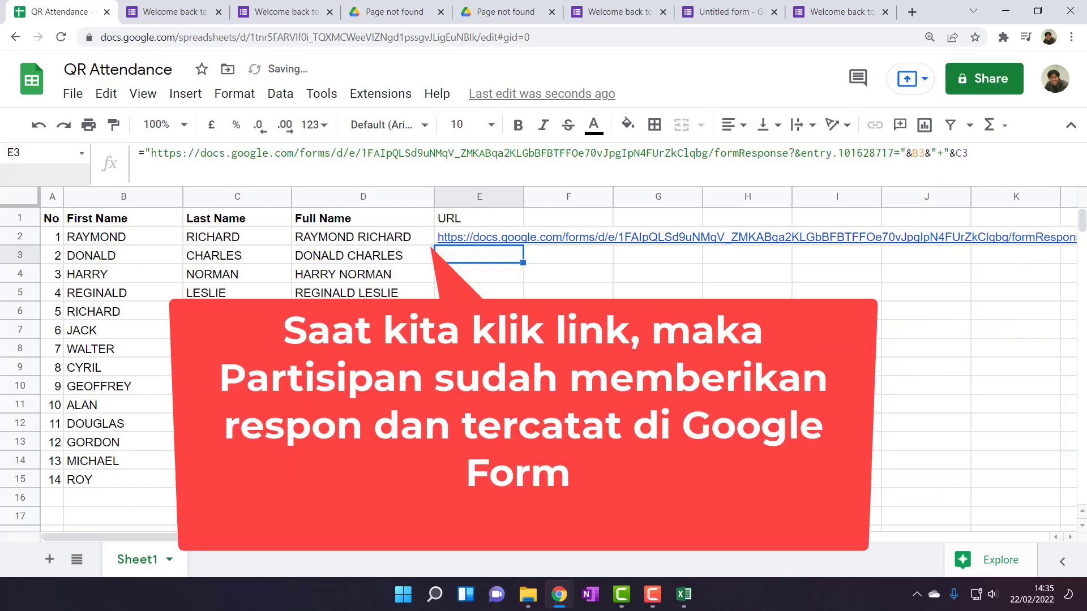
# Open the generated links in E2 and E3 to submit a test response for each, returning to the spreadsheet after each one.
pyautogui.click(497, 240)
pyautogui.click(503, 261)
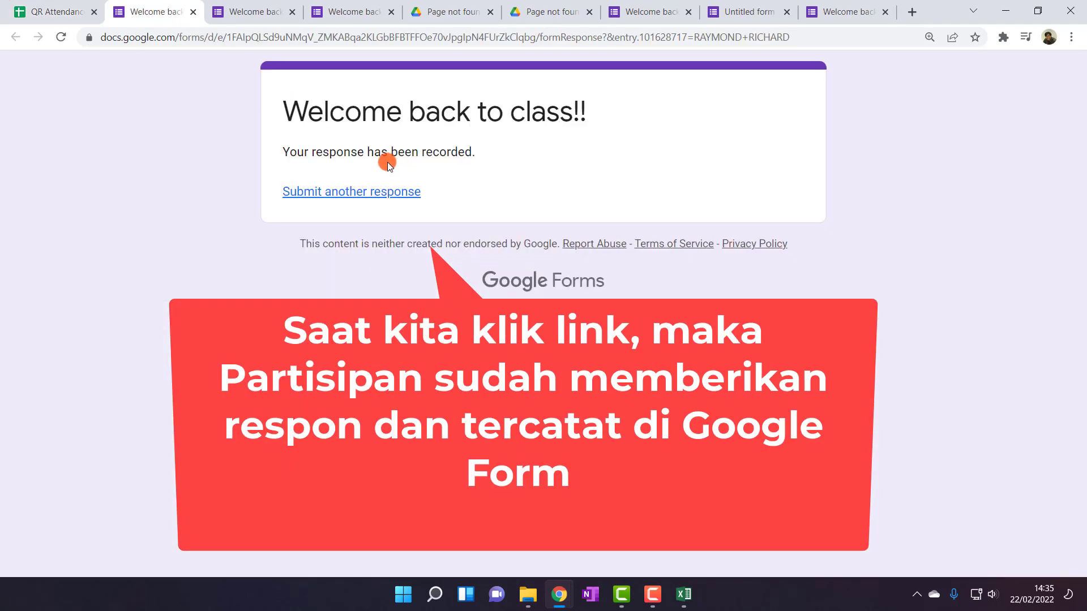
pyautogui.click(57, 12)
pyautogui.click(441, 258)
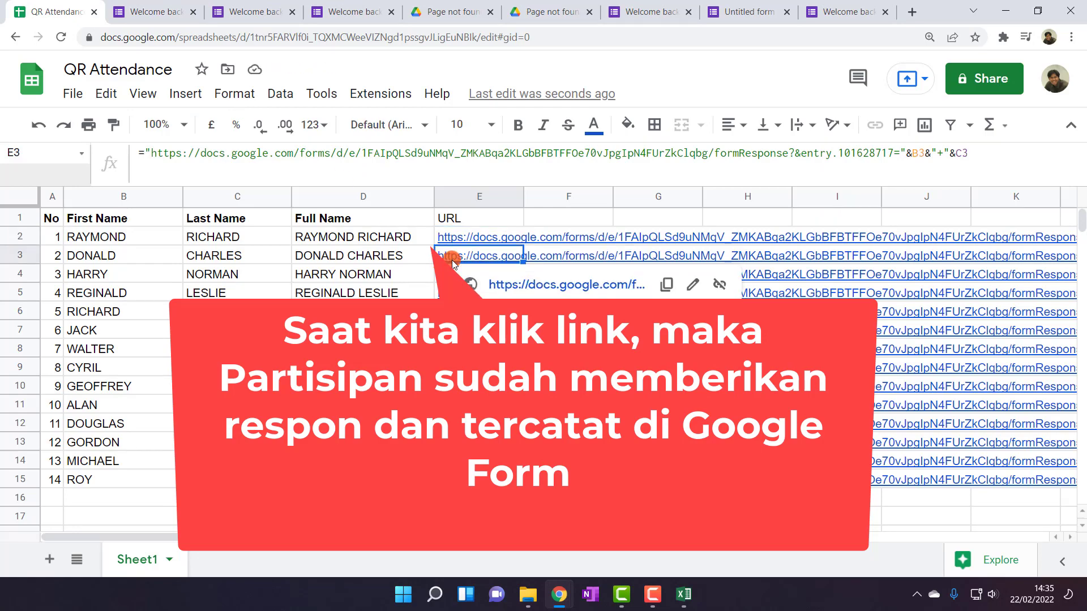
pyautogui.click(510, 283)
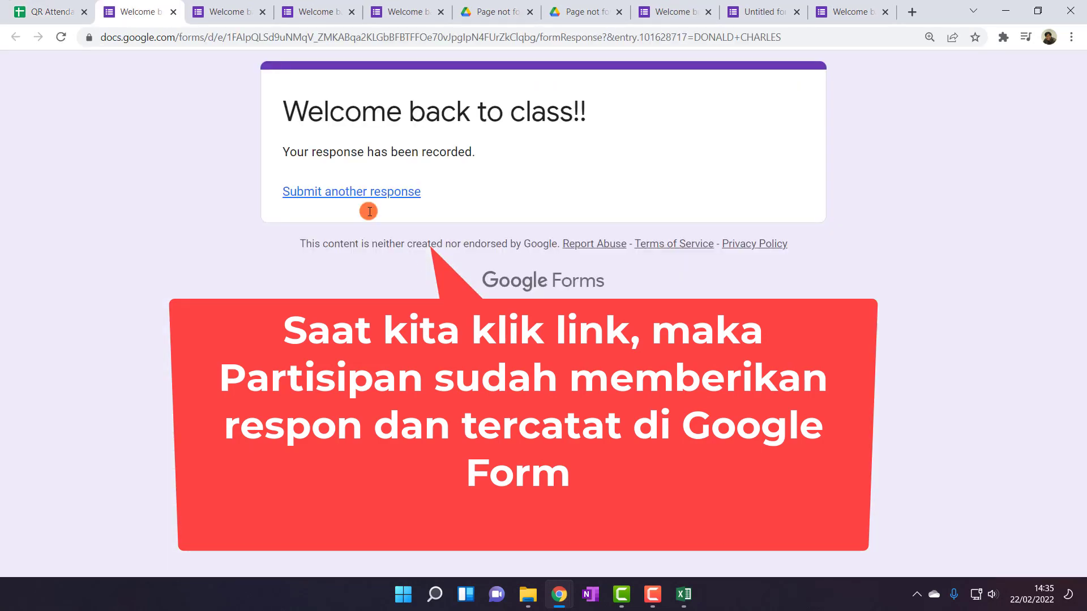
pyautogui.click(48, 11)
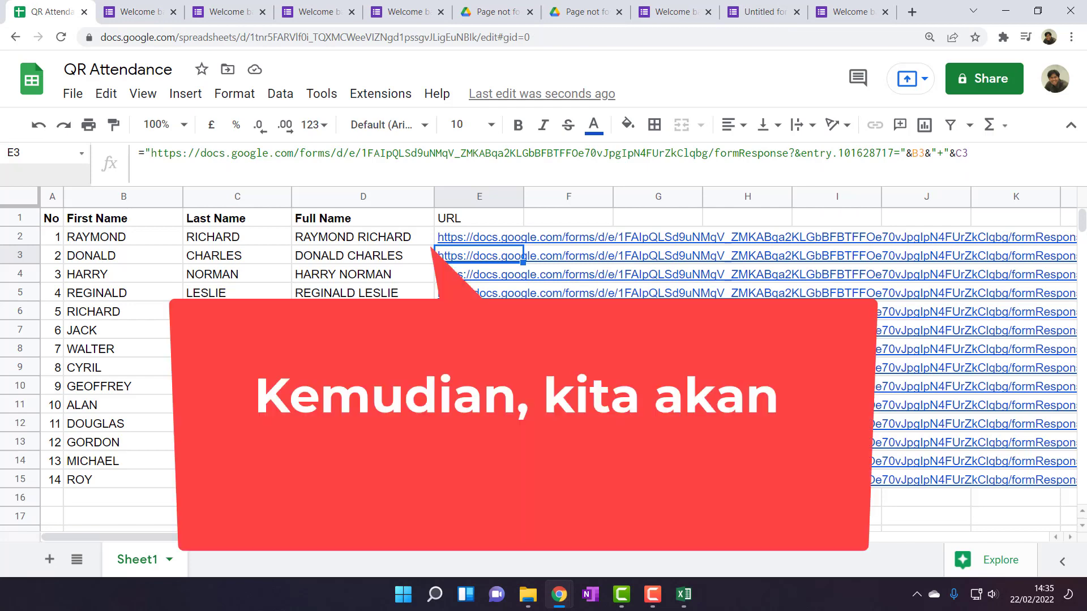
# Close the leftover form and "Page not found" tabs, and review the response summary of the Untitled form.
pyautogui.click(496, 501)
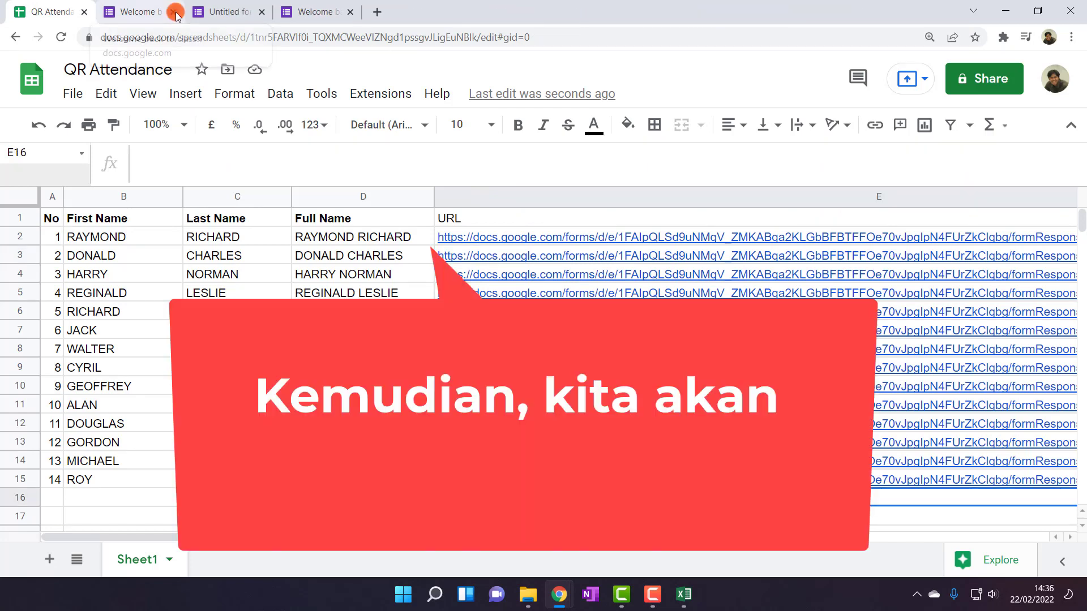
pyautogui.click(172, 12)
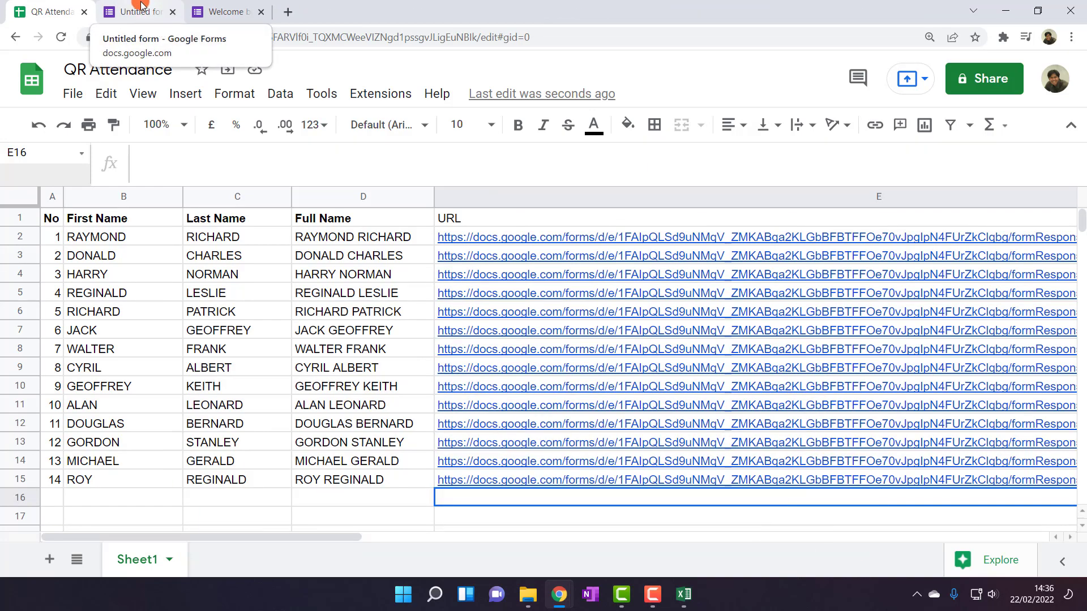
pyautogui.click(418, 12)
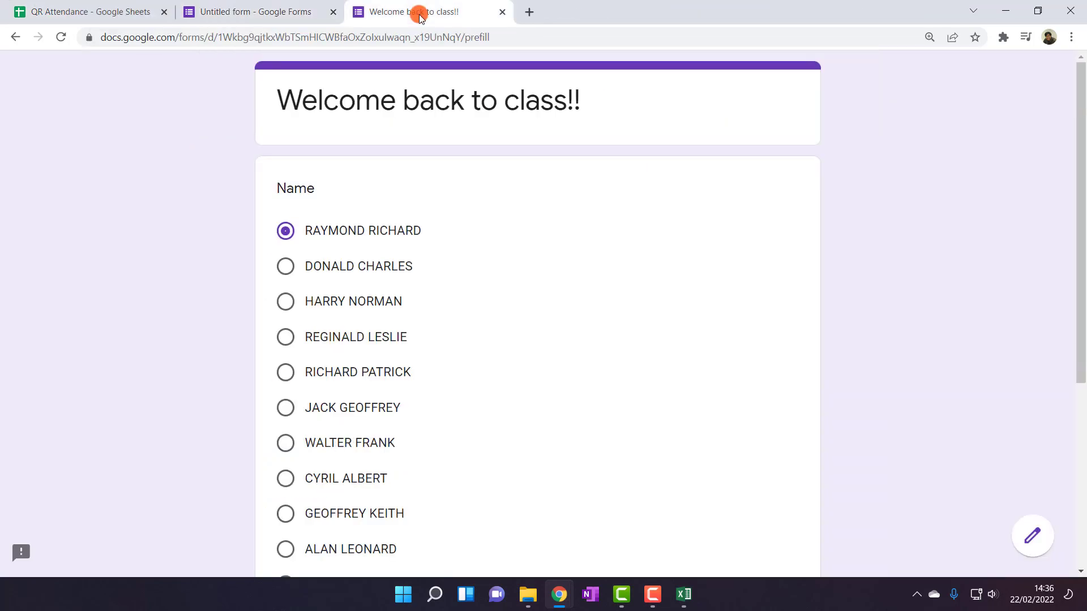
pyautogui.click(272, 12)
pyautogui.click(561, 128)
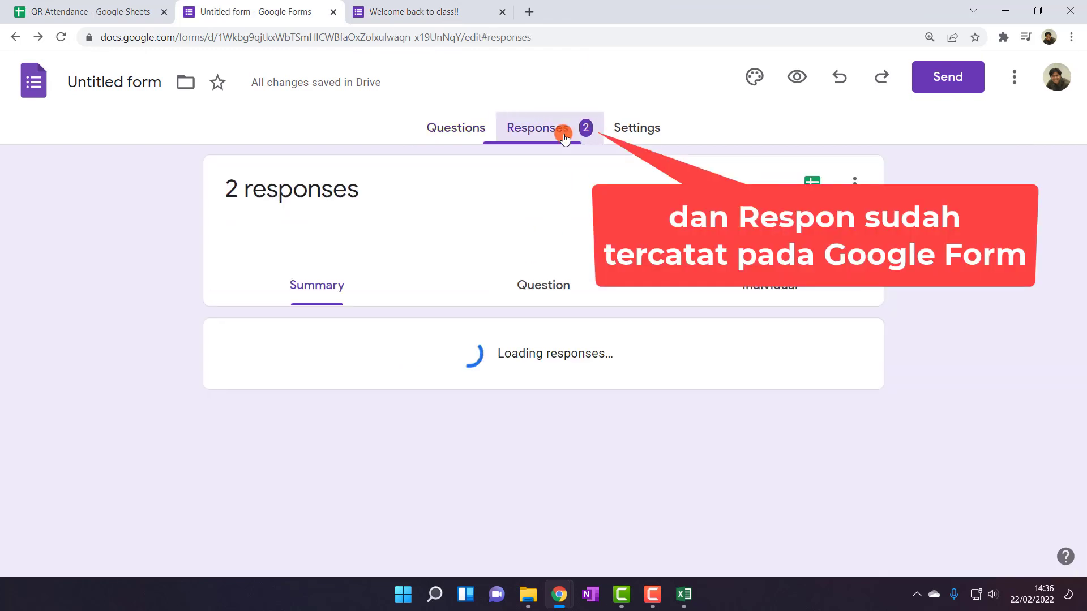
pyautogui.scroll(-3, 607, 382)
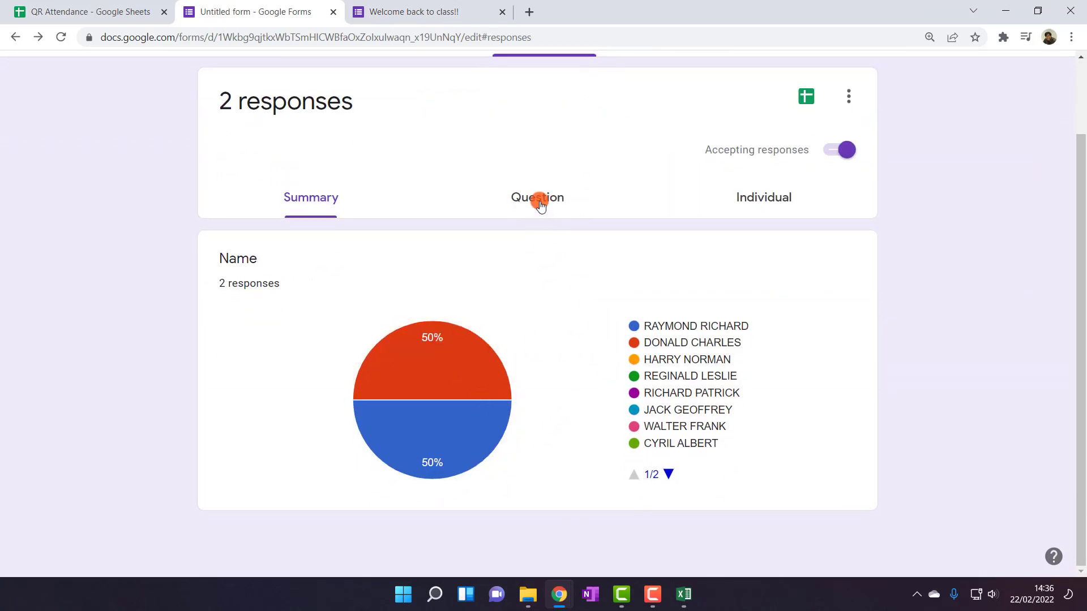
# Search the web in a new tab for "qr api google" and open the Google Developers page on QR Codes under Infographics.
pyautogui.click(529, 11)
pyautogui.write('gr')
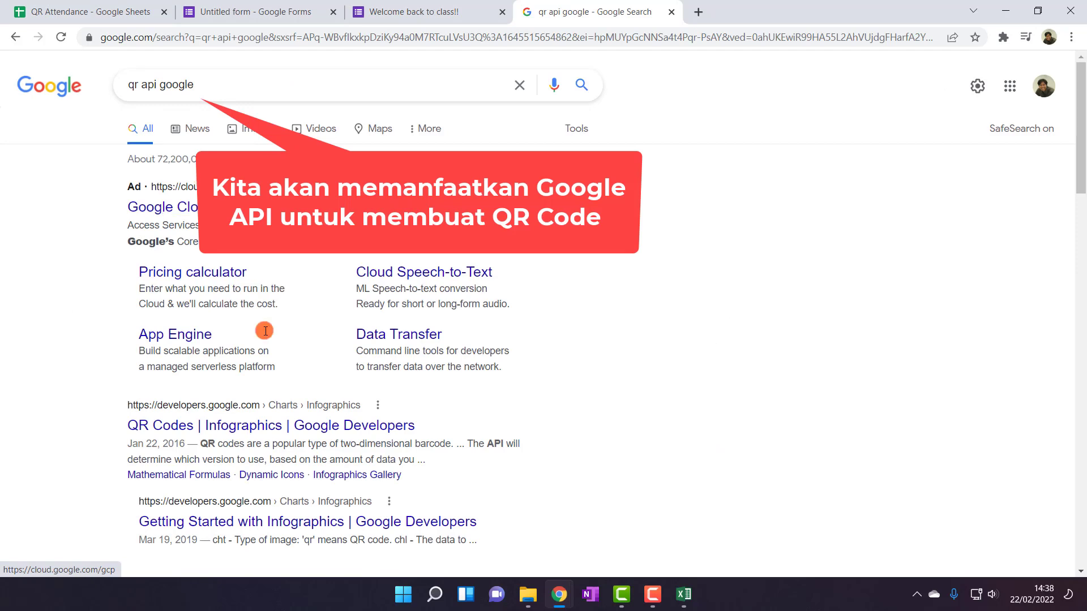
pyautogui.click(291, 429)
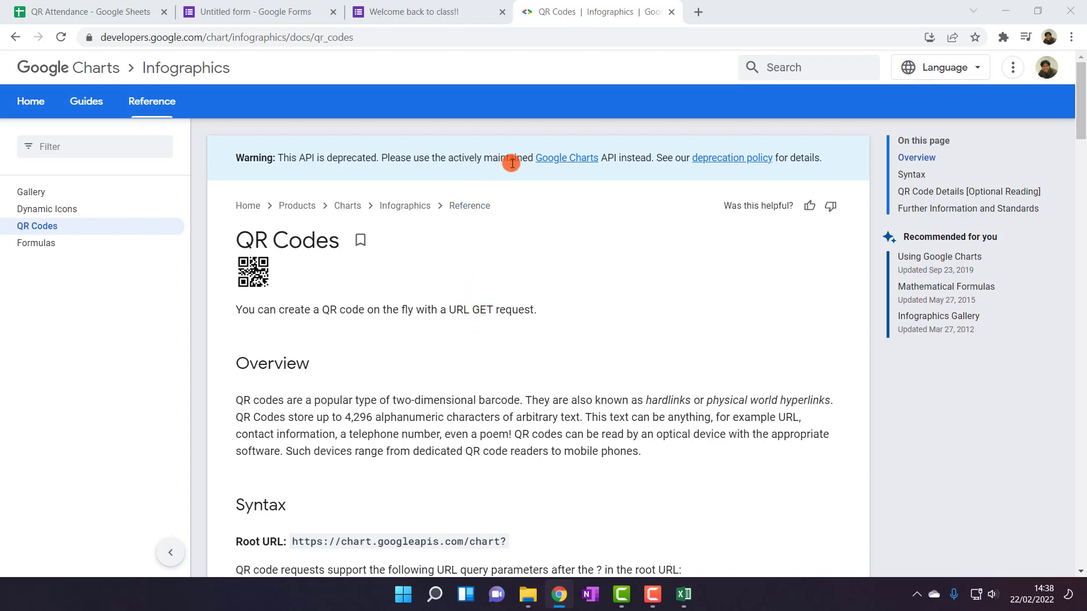
# Read the QR Codes page's introduction and the syntax section covering the root URL and query parameters.
pyautogui.scroll(-1, 504, 297)
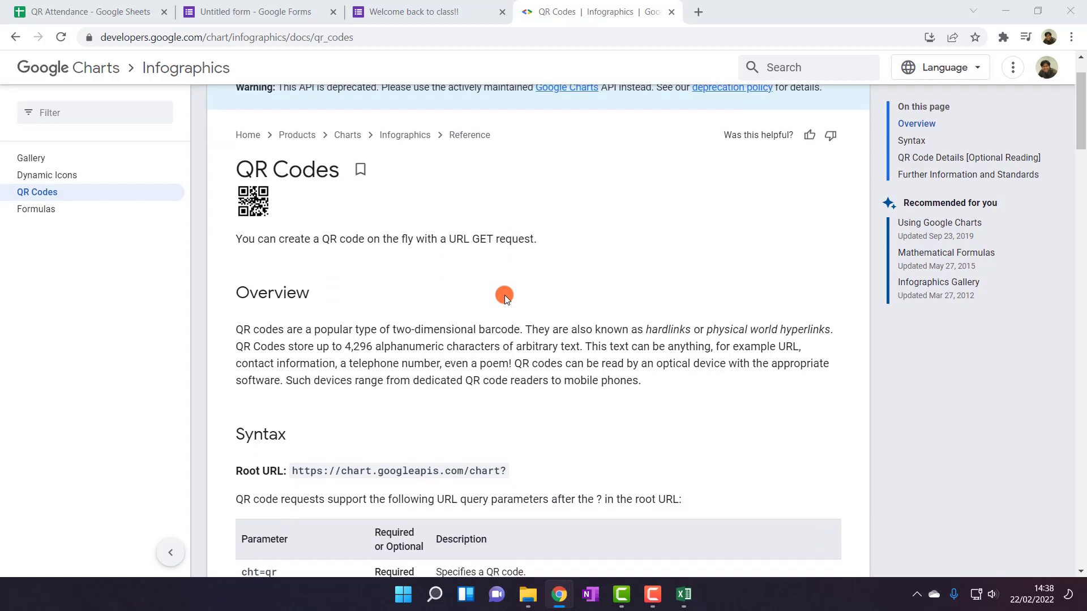
pyautogui.scroll(-1, 505, 294)
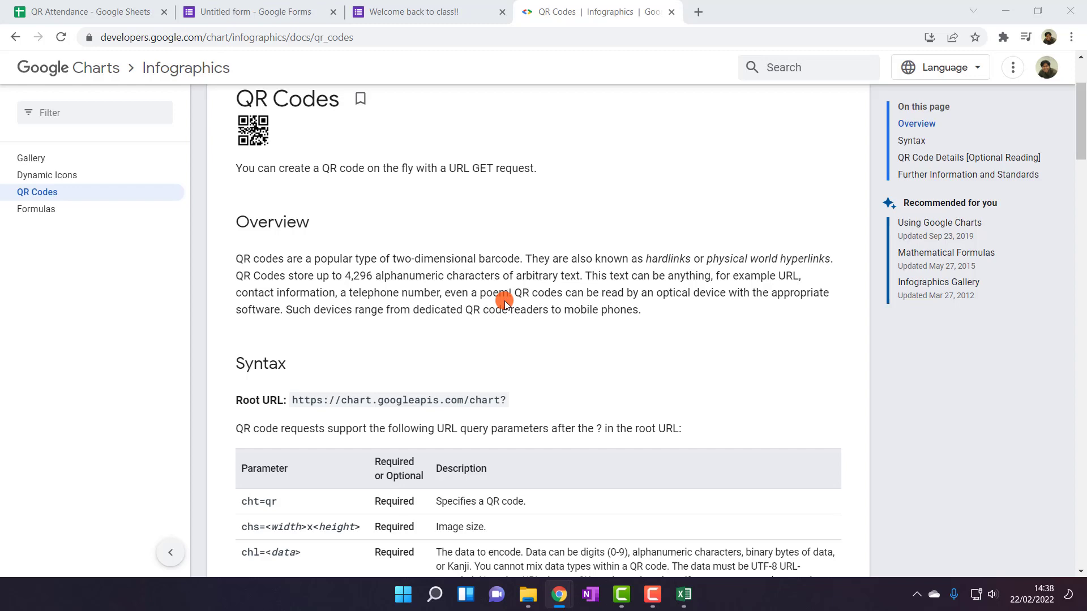
pyautogui.scroll(2, 509, 299)
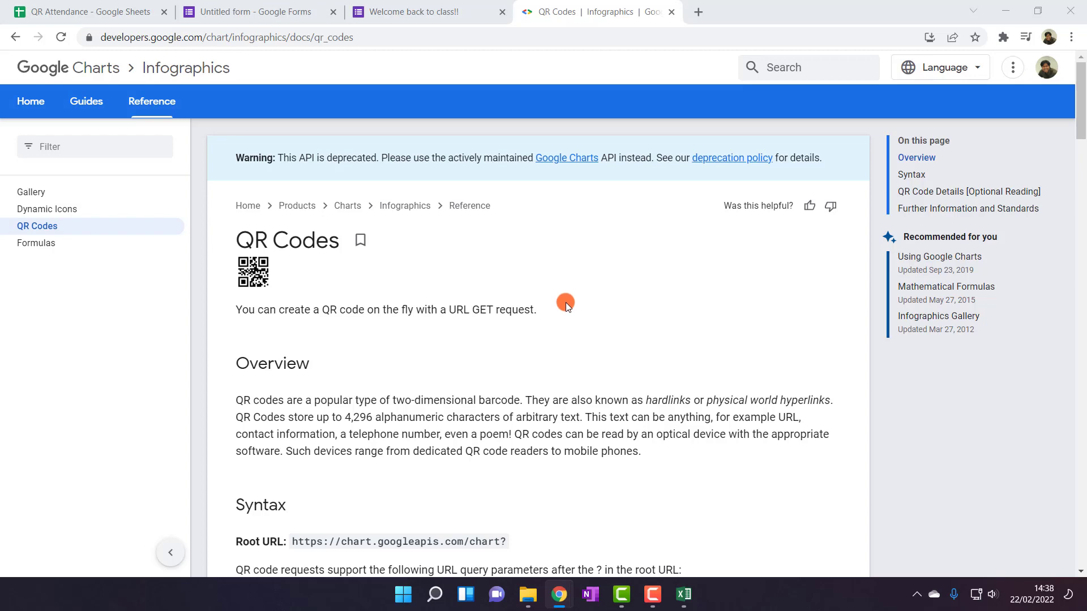
pyautogui.scroll(-1, 563, 329)
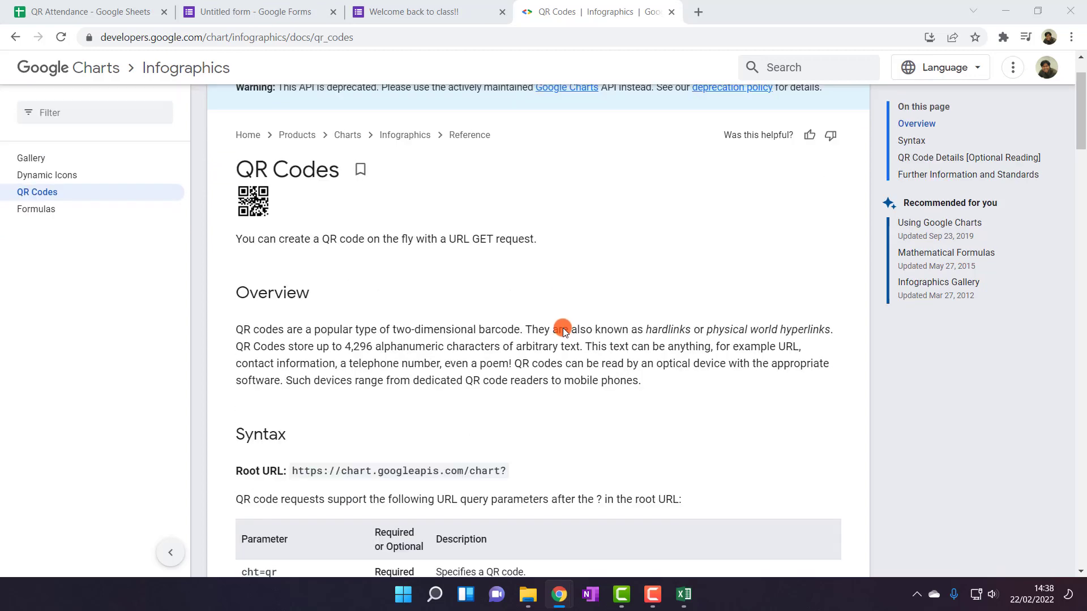
pyautogui.moveTo(331, 239); pyautogui.dragTo(477, 261)
pyautogui.click(491, 257)
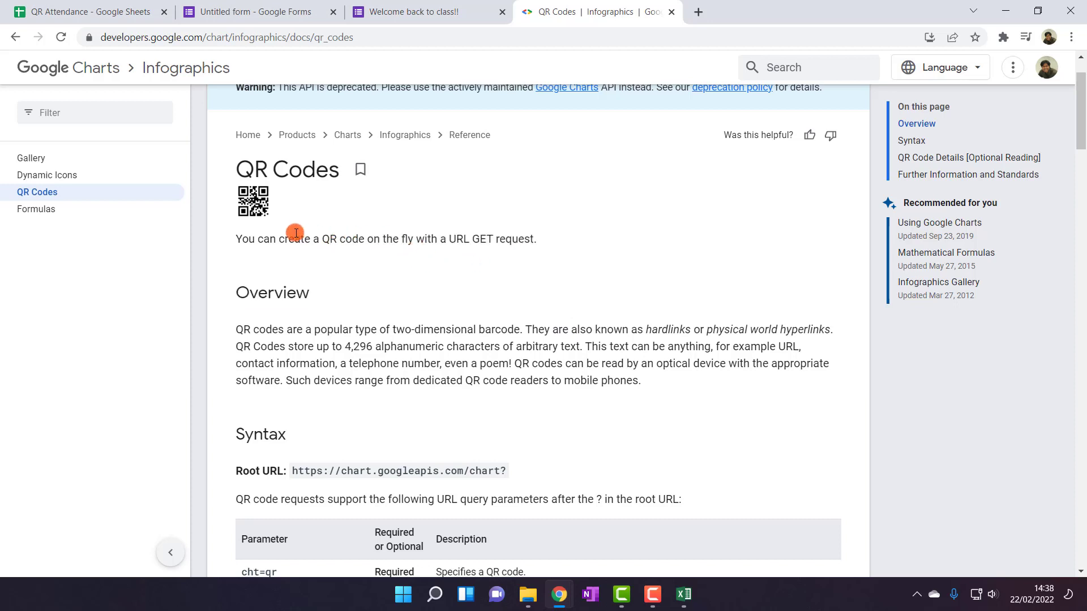
pyautogui.moveTo(289, 238); pyautogui.dragTo(533, 246)
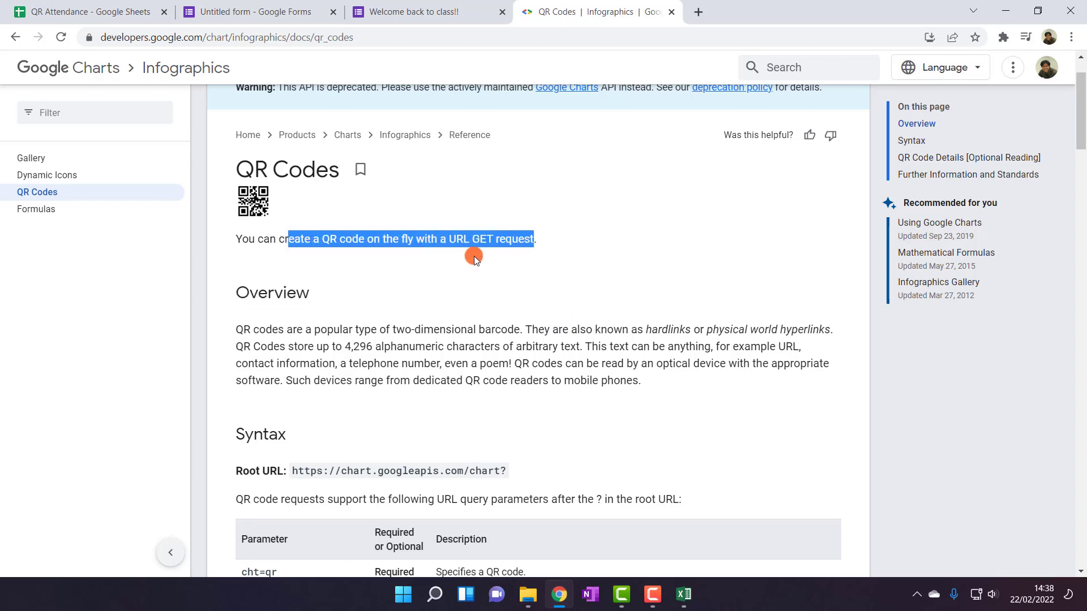
pyautogui.click(406, 269)
pyautogui.scroll(-6, 413, 296)
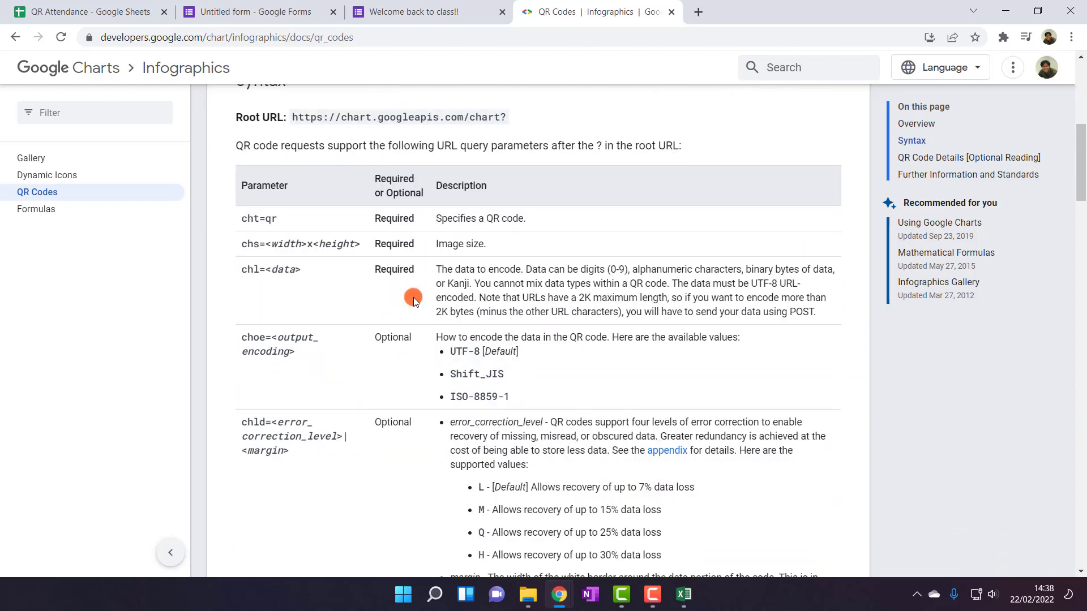
pyautogui.scroll(2, 413, 297)
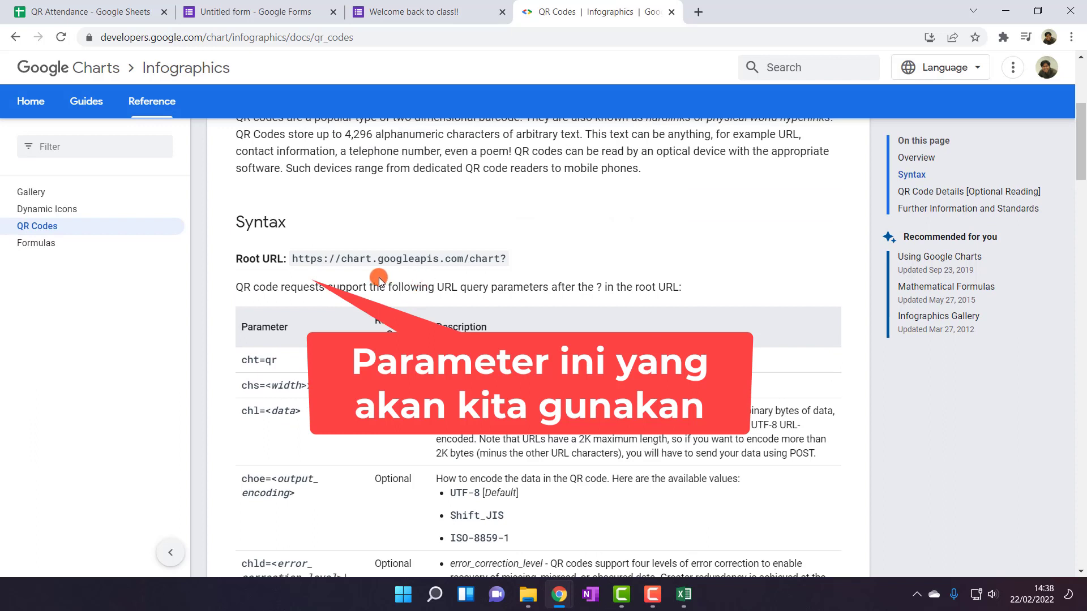
pyautogui.moveTo(292, 259); pyautogui.dragTo(509, 266)
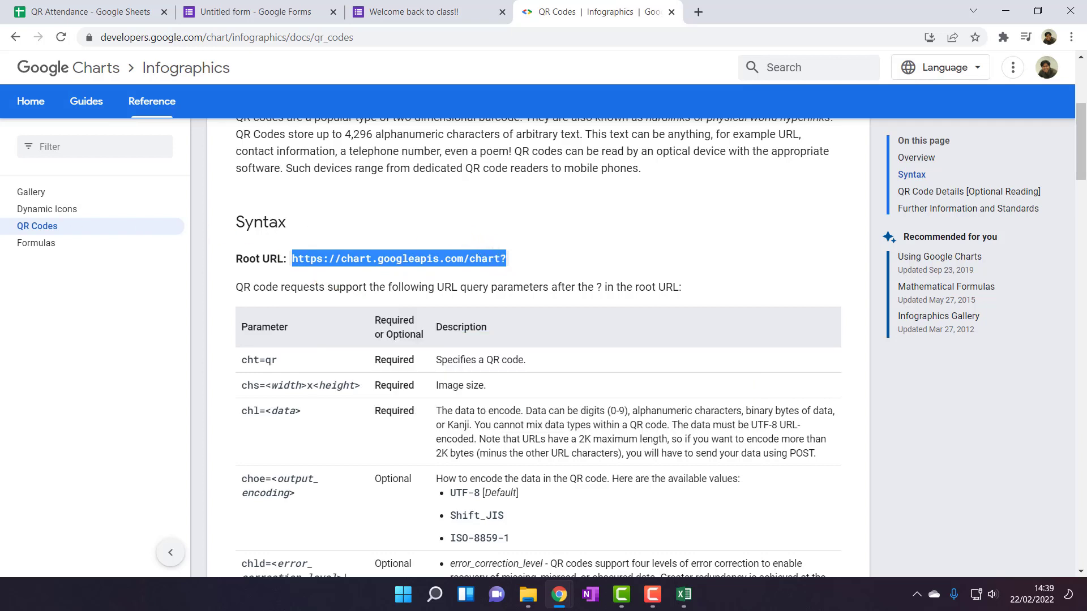
pyautogui.click(91, 12)
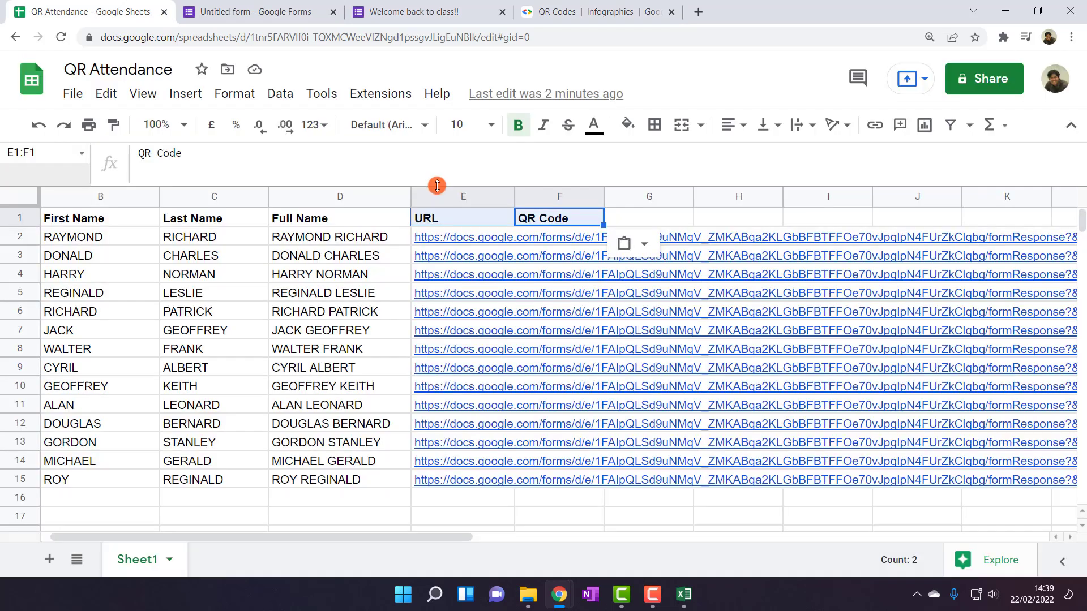
pyautogui.click(538, 236)
pyautogui.click(261, 157)
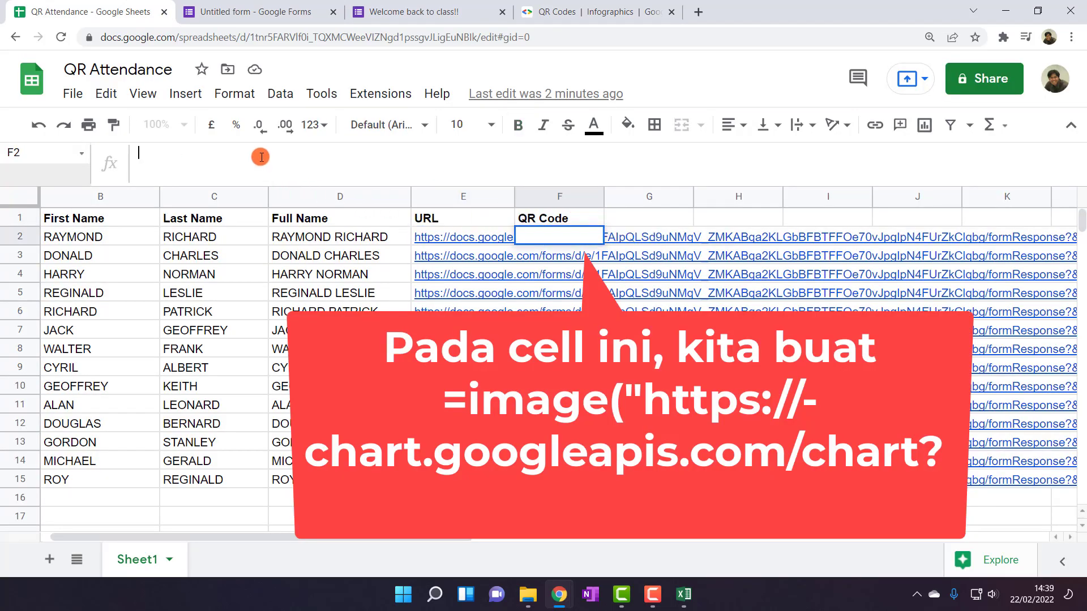
pyautogui.write('=image')
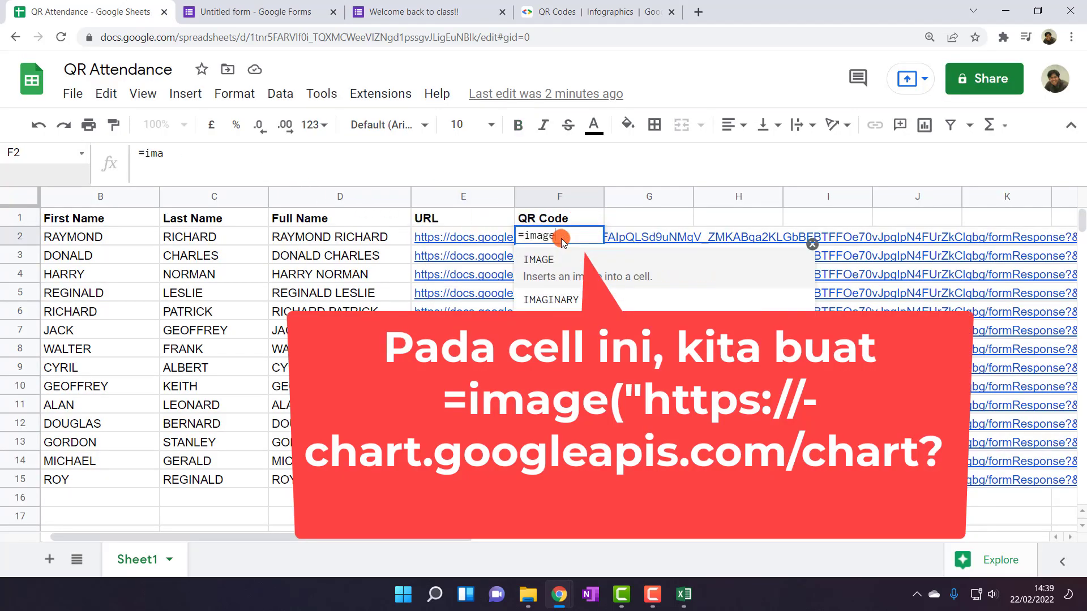
pyautogui.write('(')
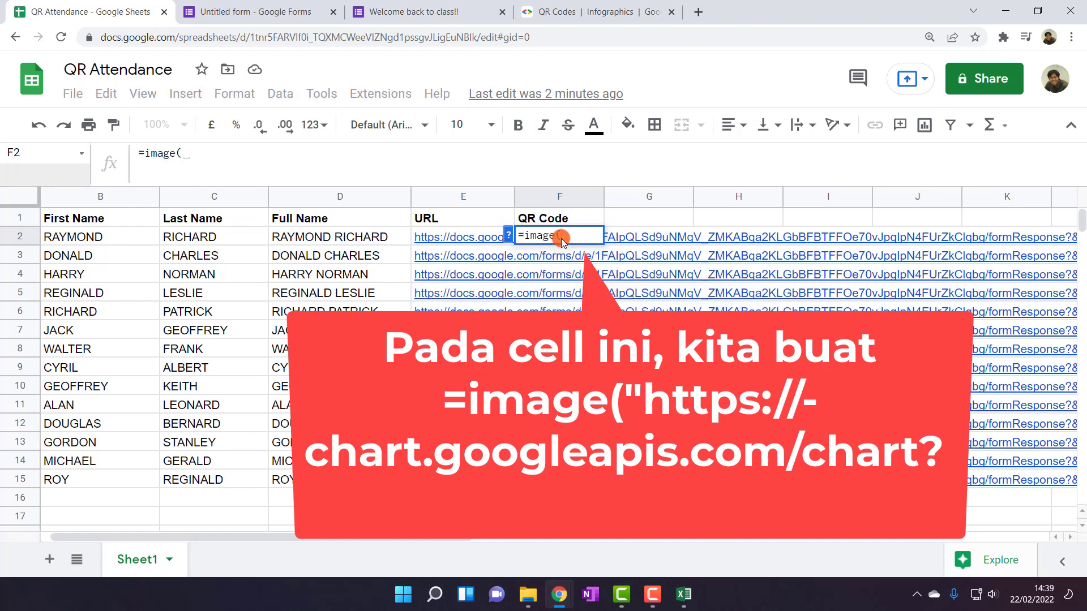
pyautogui.click(207, 154)
pyautogui.write('"https://chart.googleapis.com/chart?')
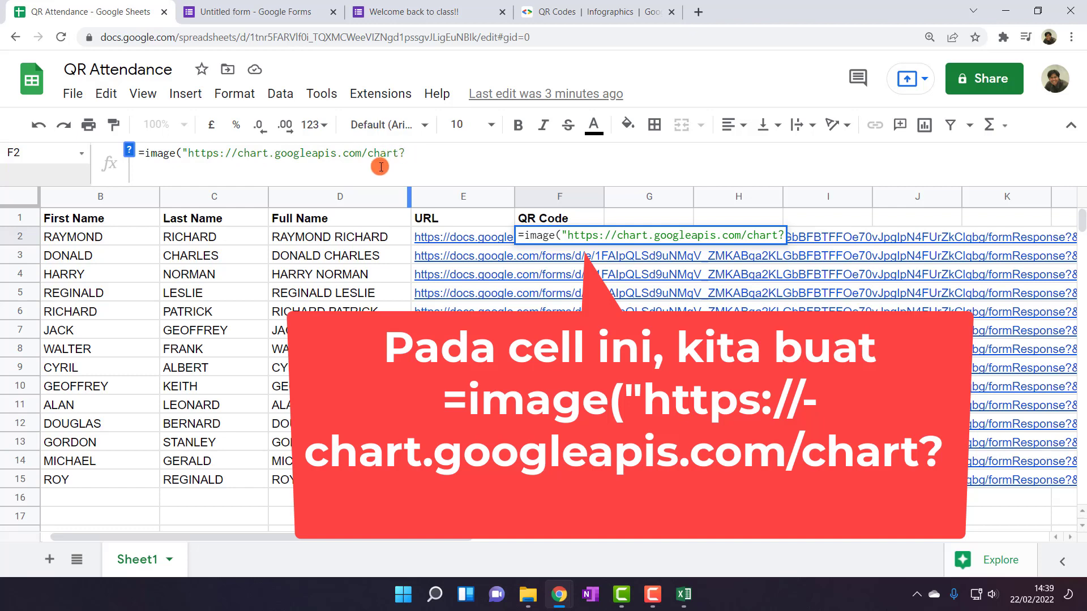
# Copy the QR code type parameter from the documentation's parameter table and append cht=qr to the F2 formula.
pyautogui.click(573, 4)
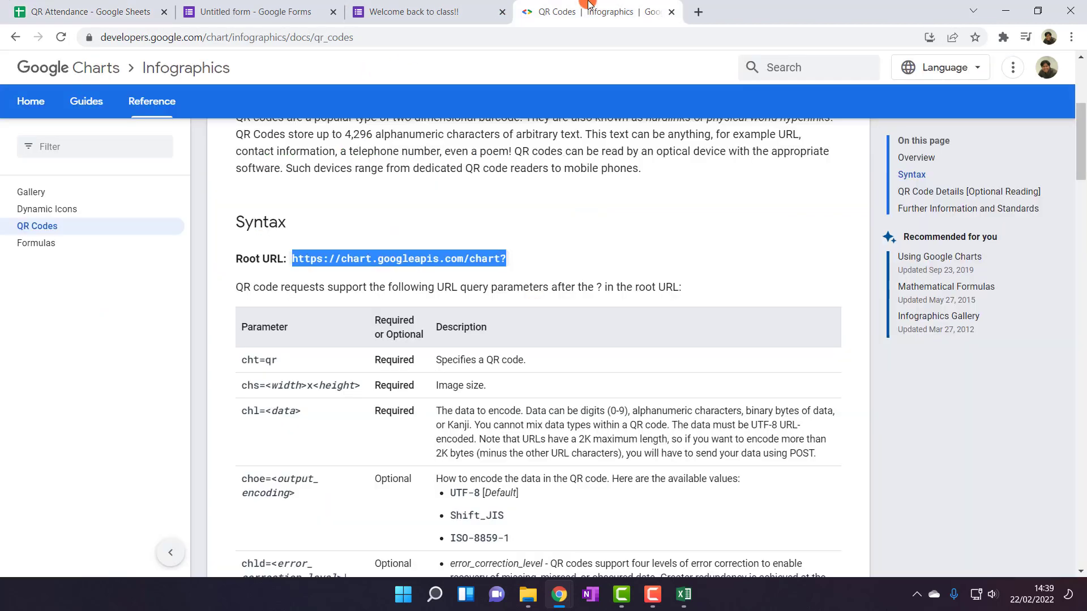
pyautogui.scroll(-1, 555, 291)
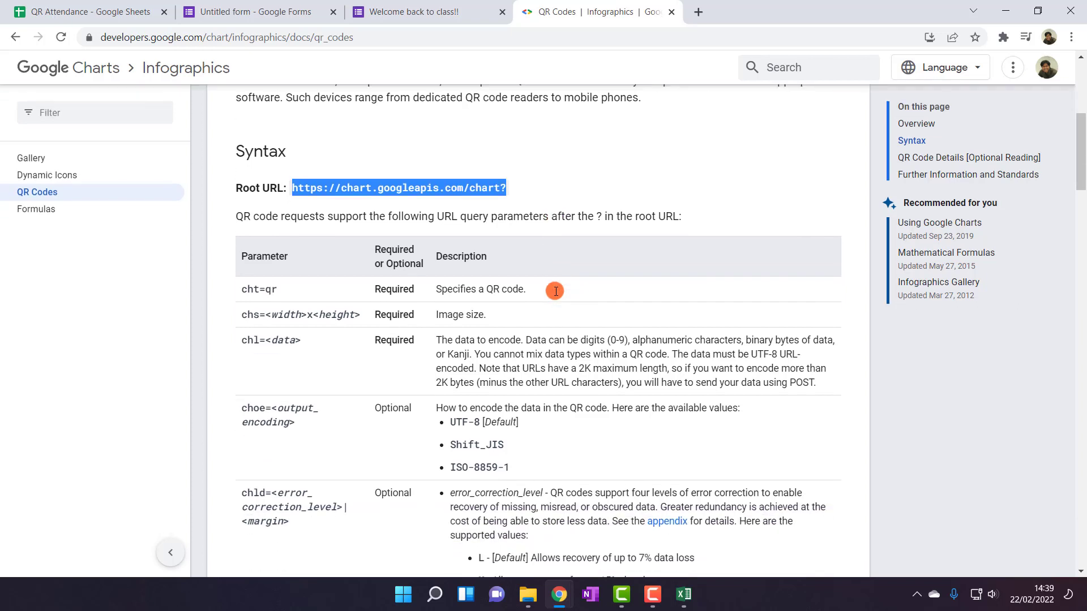
pyautogui.scroll(-1, 555, 290)
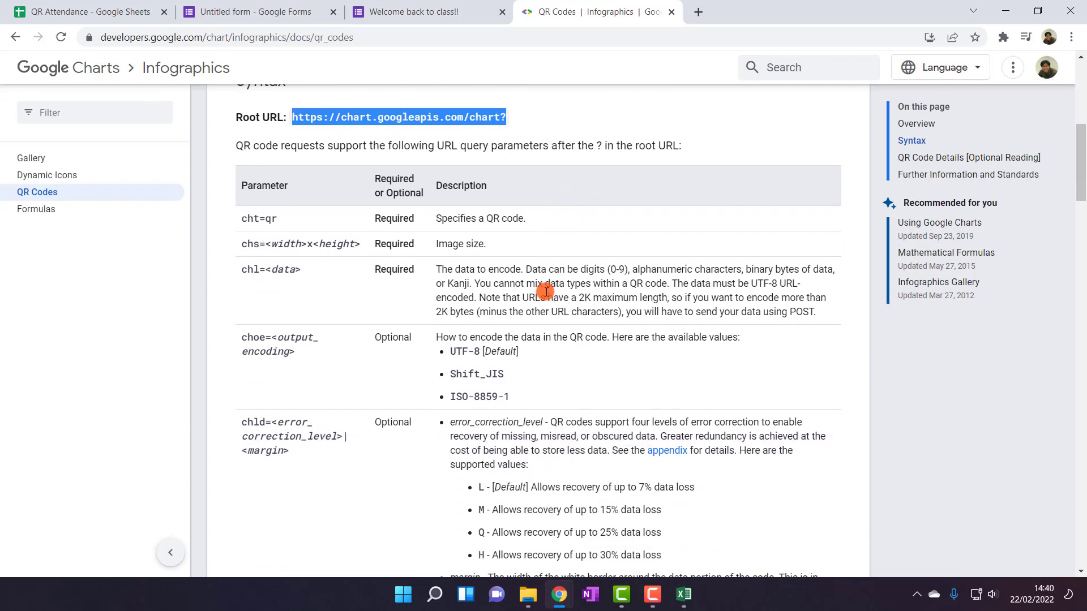
pyautogui.scroll(-1, 522, 327)
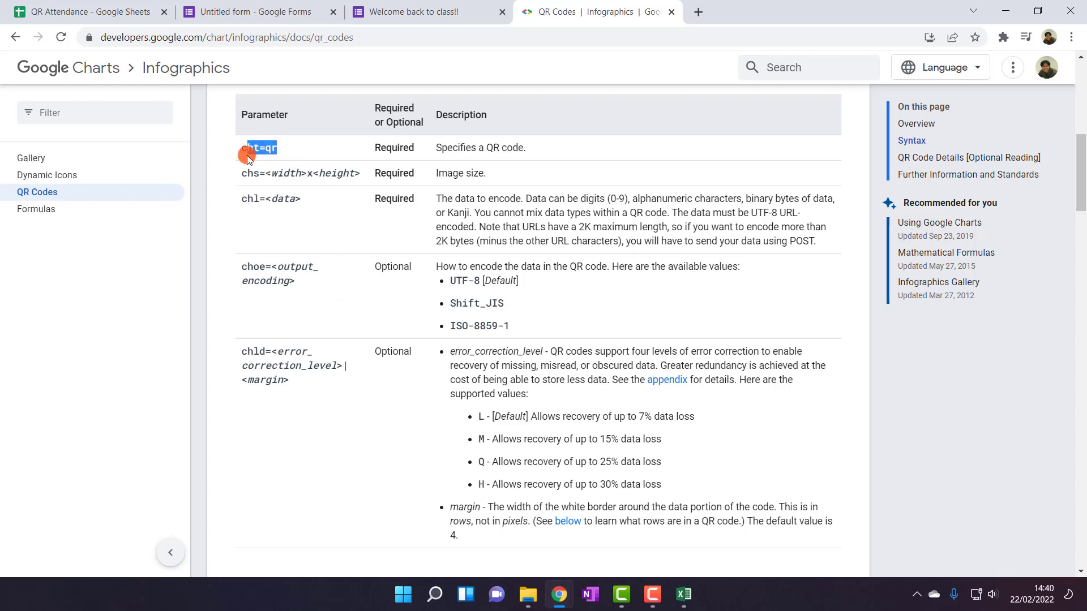
pyautogui.moveTo(247, 155)
pyautogui.mouseDown()
pyautogui.moveTo(230, 158)
pyautogui.moveTo(274, 150)
pyautogui.moveTo(237, 152)
pyautogui.mouseUp()
pyautogui.click(90, 12)
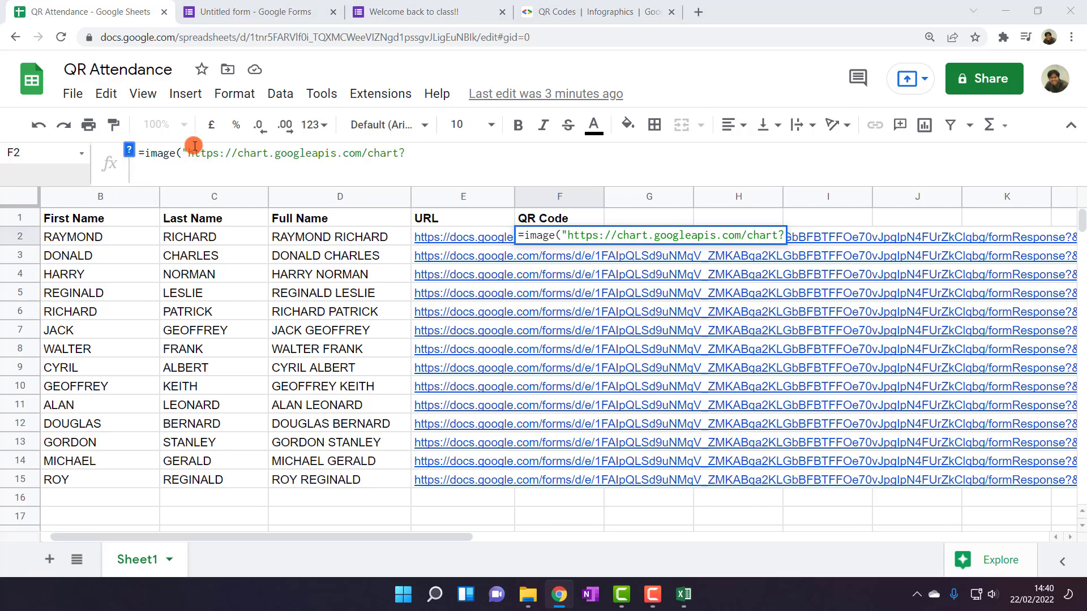
pyautogui.click(416, 153)
pyautogui.write('cht=qr')
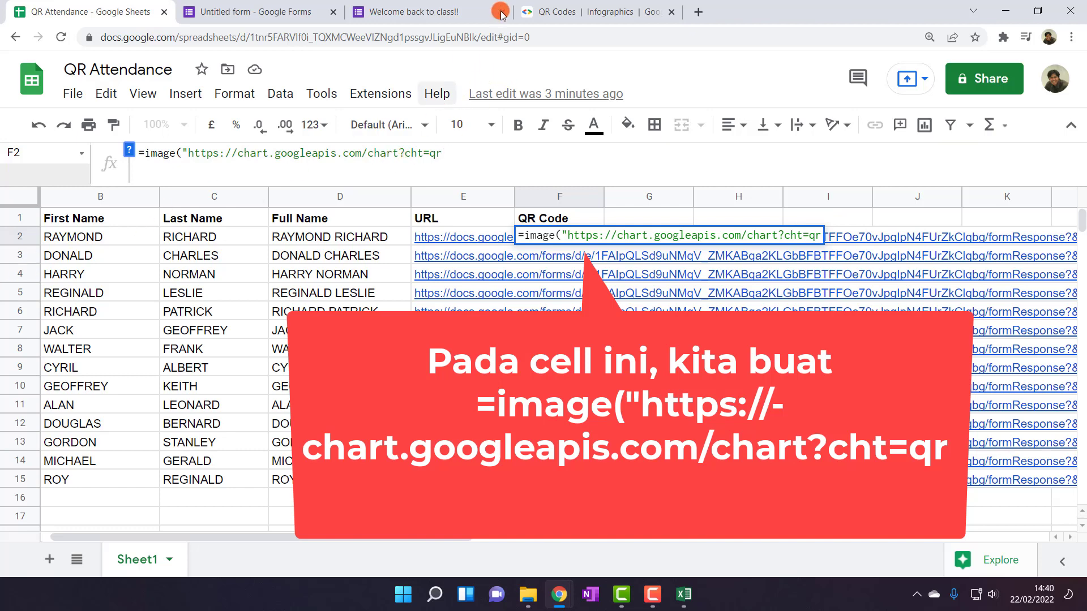
# Copy the image size parameter name from the documentation and append &chs= to the F2 formula.
pyautogui.click(579, 12)
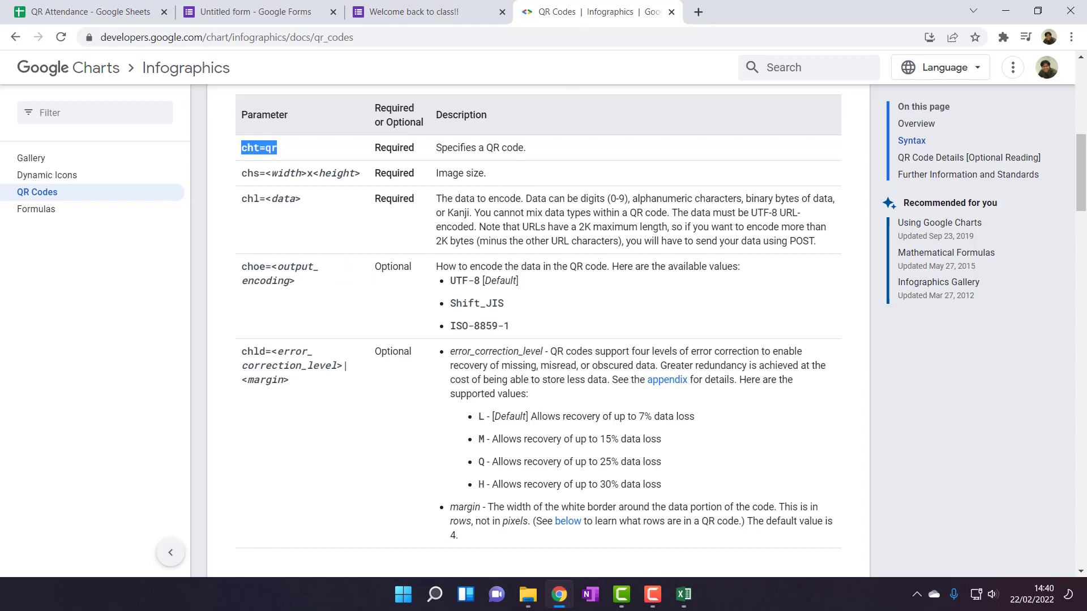
pyautogui.moveTo(265, 173); pyautogui.dragTo(240, 173)
pyautogui.hotkey('ctrl', 'c')
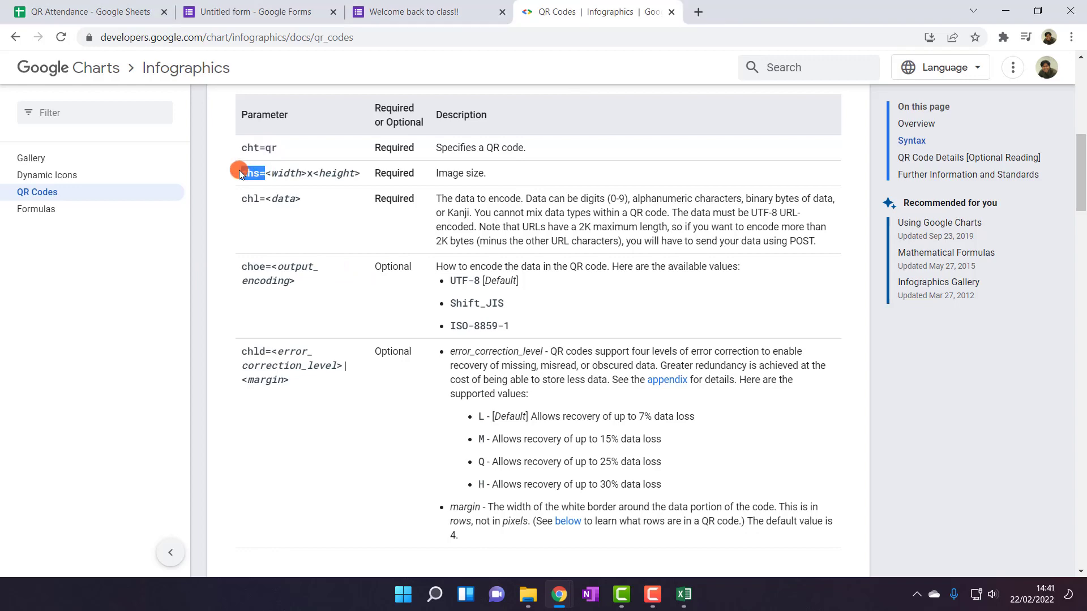
pyautogui.click(115, 10)
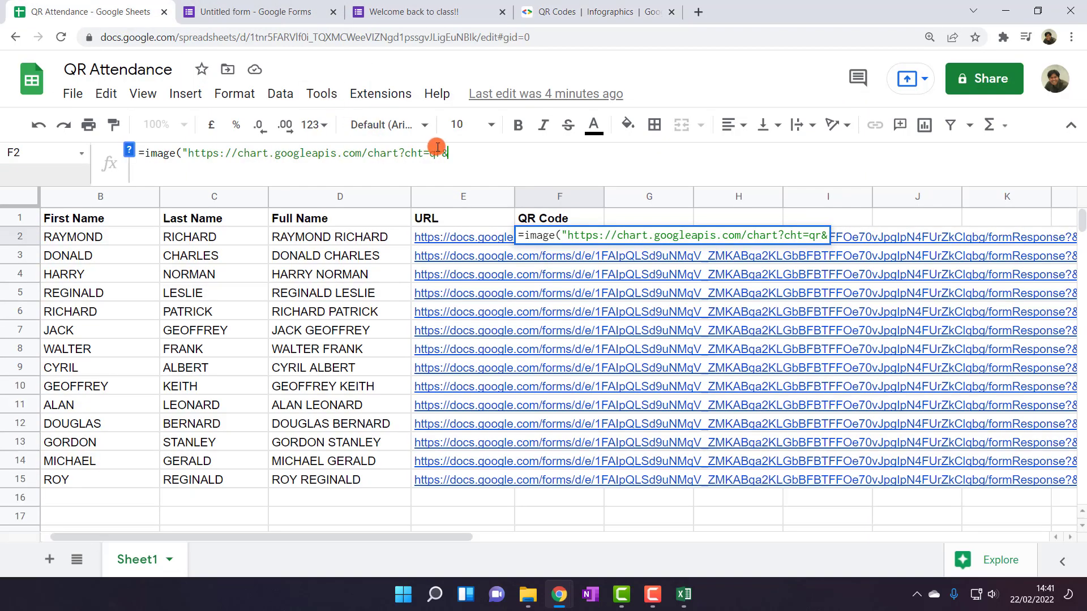
pyautogui.hotkey('ctrl', 'v')
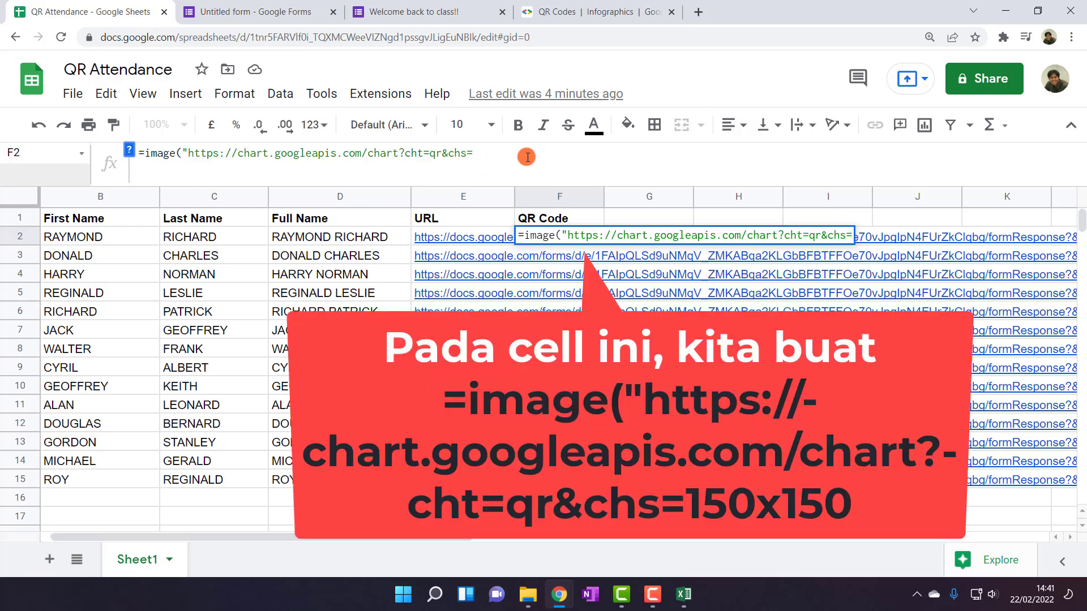
# Enter 150x150 as the image size in the F2 formula, with a lowercase x.
pyautogui.write('150x')
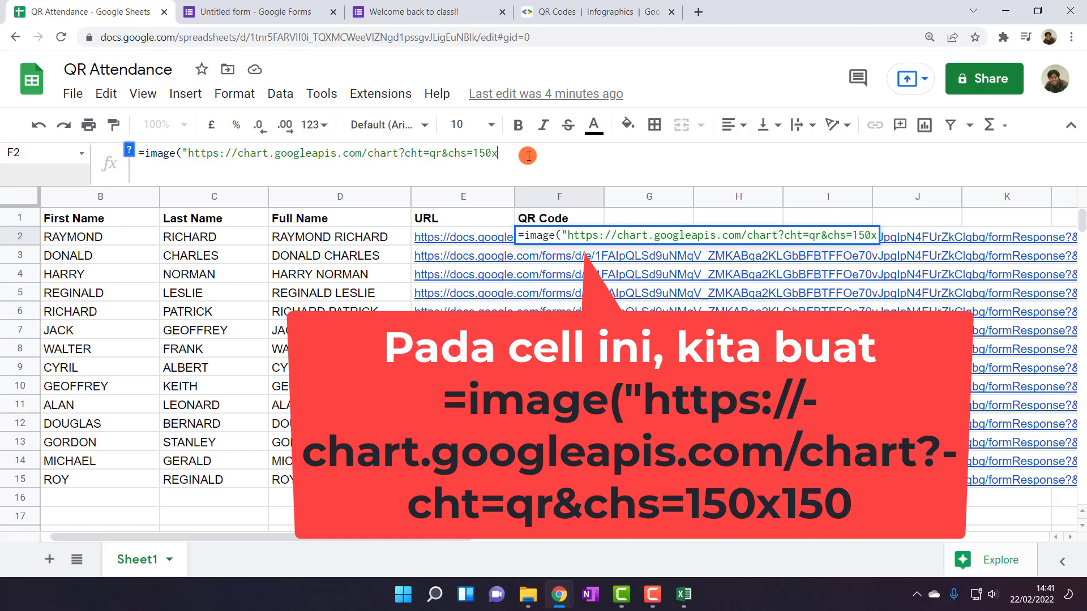
pyautogui.press('BackSpace')
pyautogui.press('BackSpace')
pyautogui.write('X150')
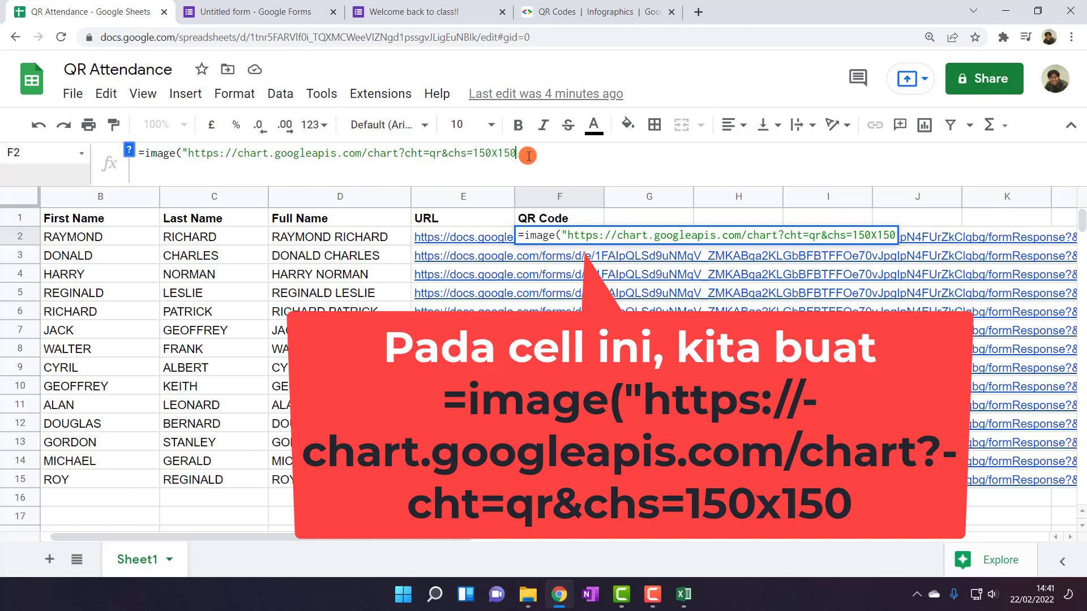
pyautogui.click(499, 152)
pyautogui.press('BackSpace')
pyautogui.write('x')
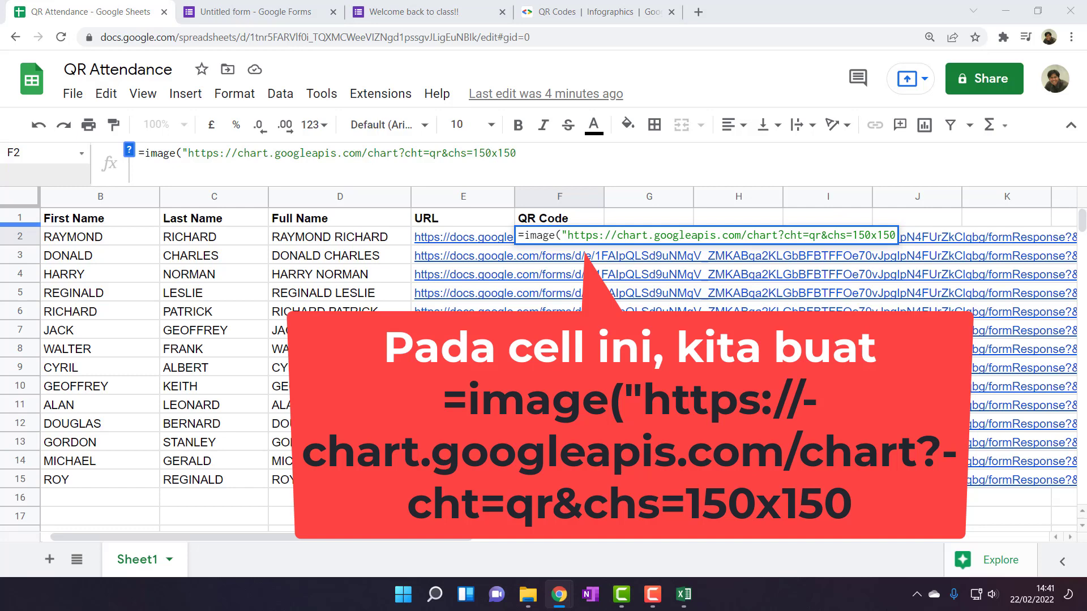
# Append &chl= to the end of the F2 formula, copying the data parameter name from the documentation.
pyautogui.click(521, 155)
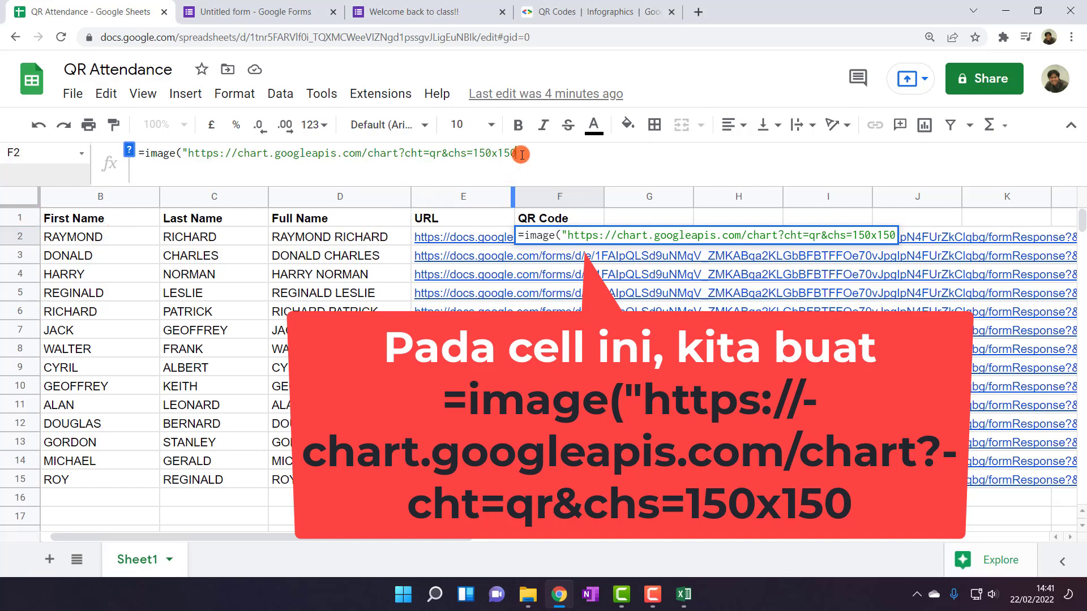
pyautogui.write('&')
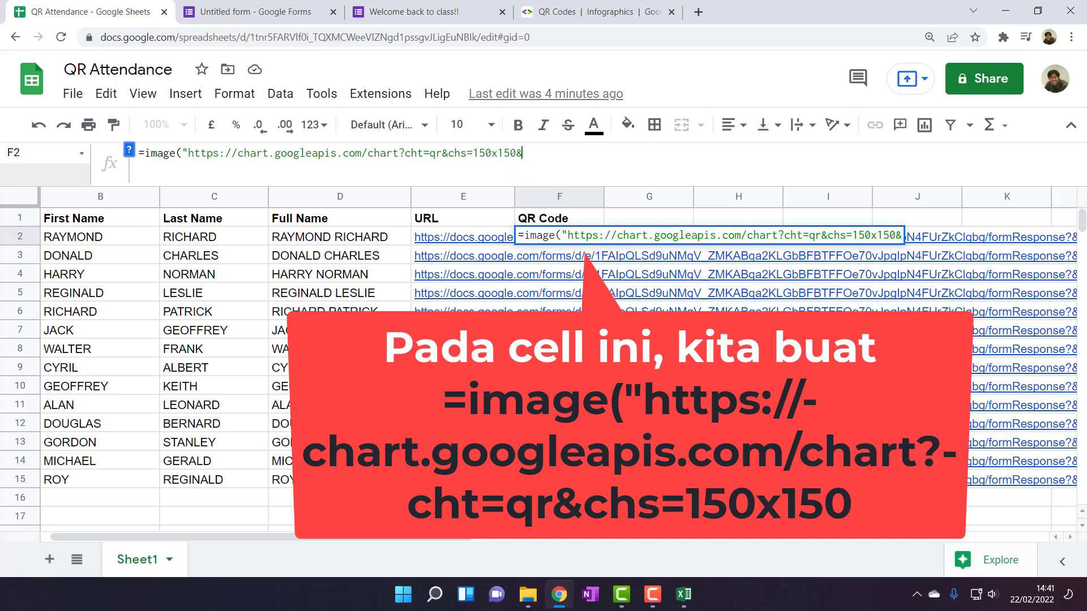
pyautogui.click(600, 11)
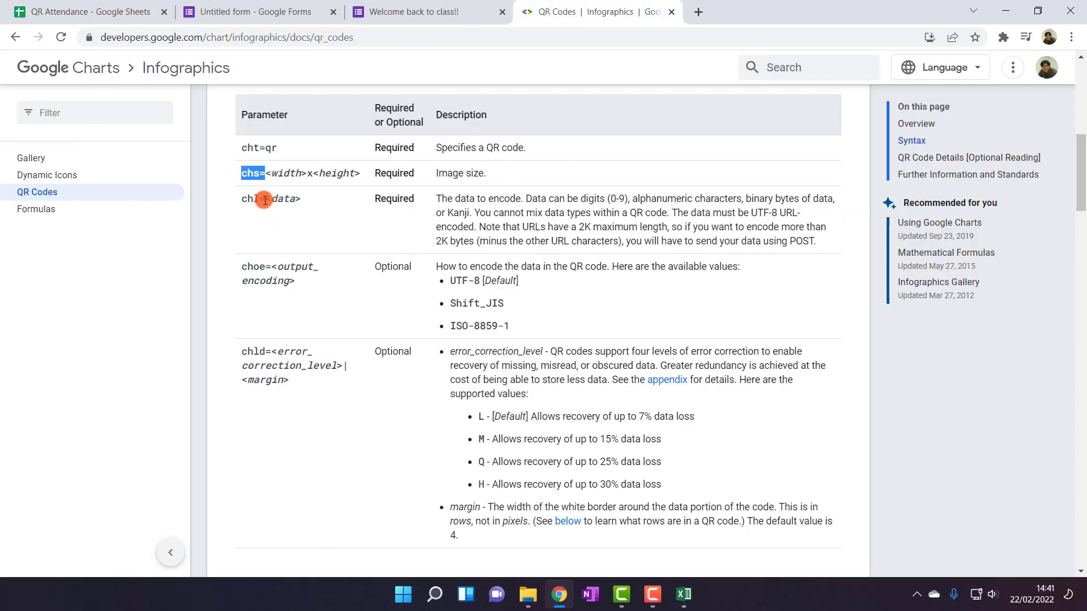
pyautogui.moveTo(267, 199); pyautogui.dragTo(244, 199)
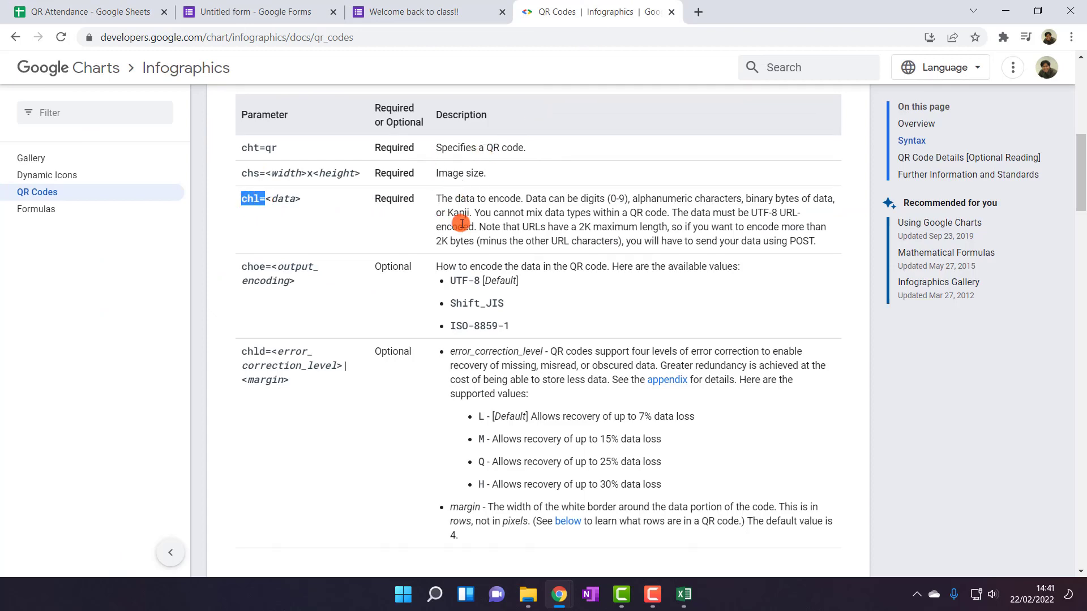
pyautogui.click(108, 9)
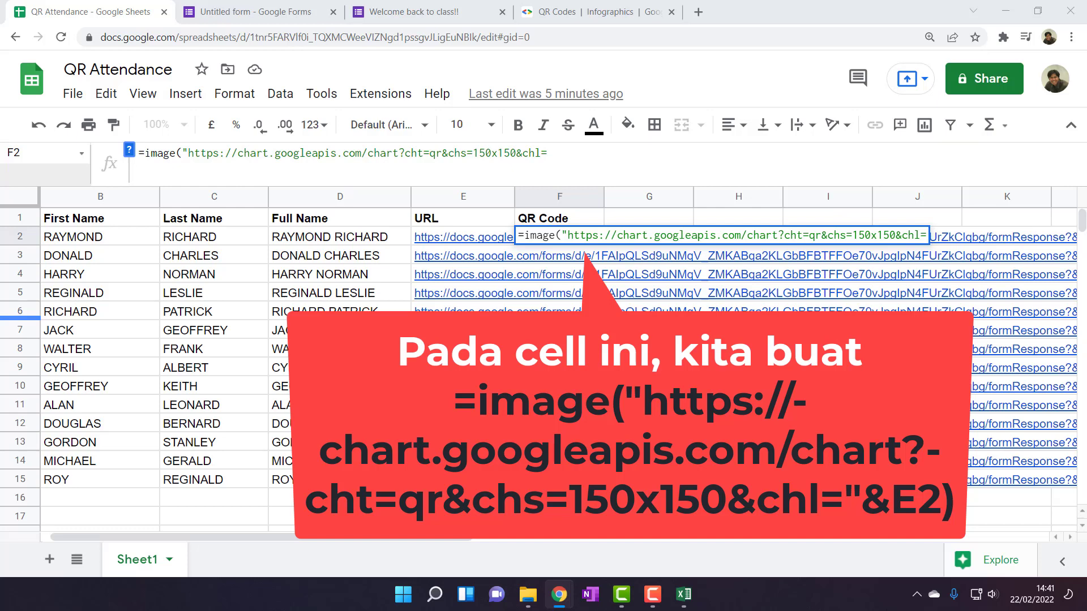
pyautogui.click(601, 149)
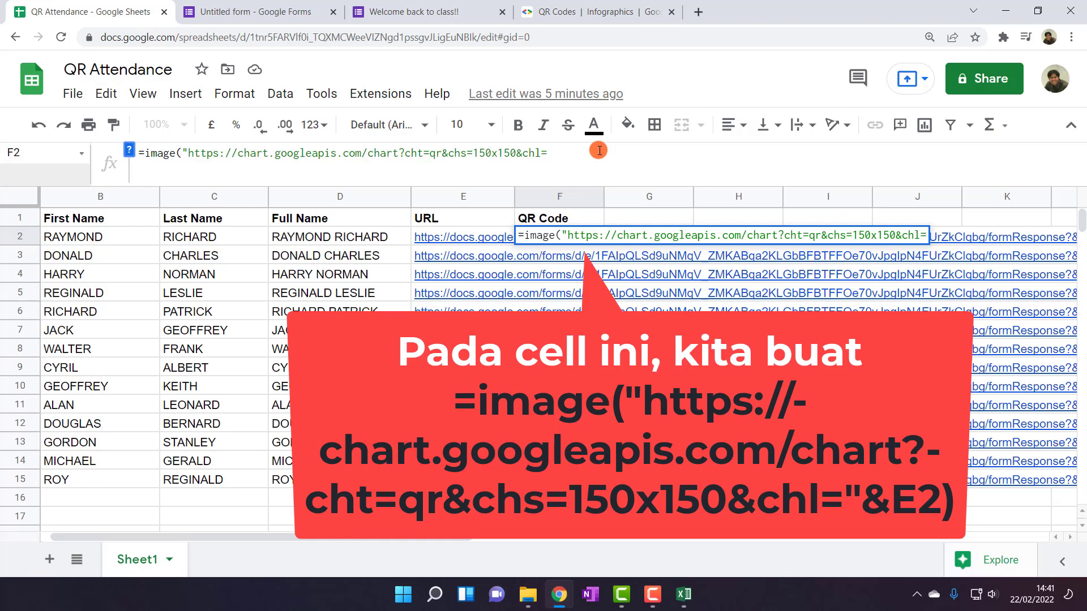
# Complete the F2 IMAGE formula by closing the URL string, appending &E2 as the QR data, and adding the closing parenthesis.
pyautogui.write('"')
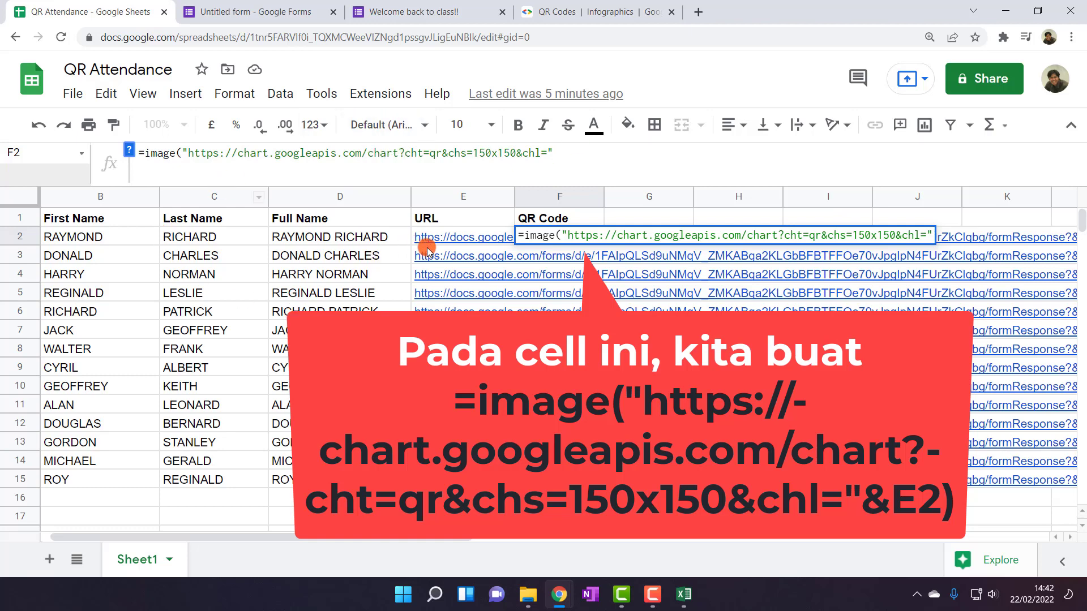
pyautogui.moveTo(447, 241)
pyautogui.write('&')
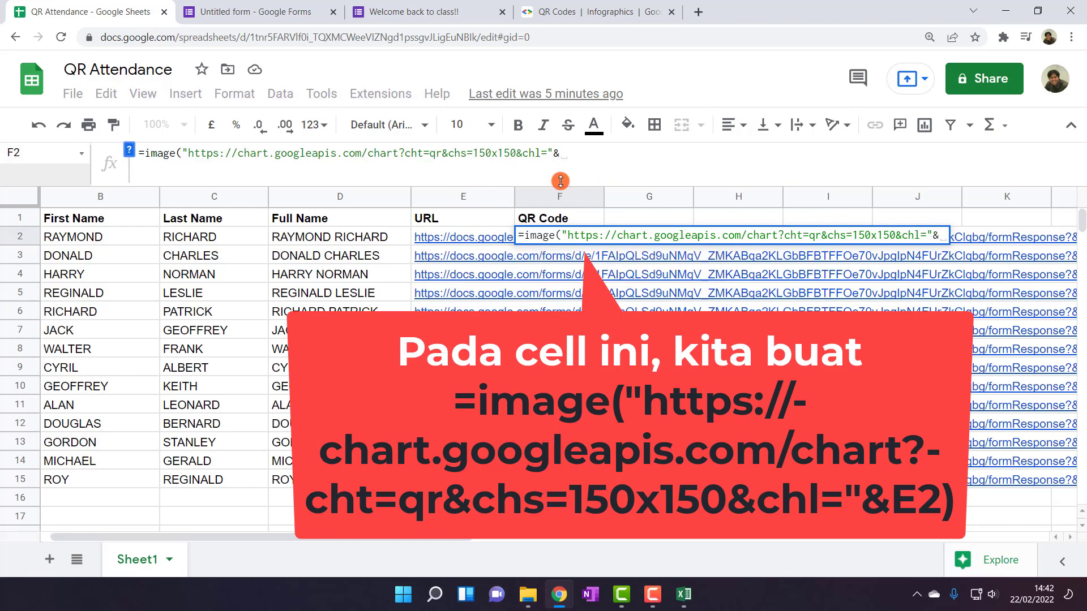
pyautogui.write('E2')
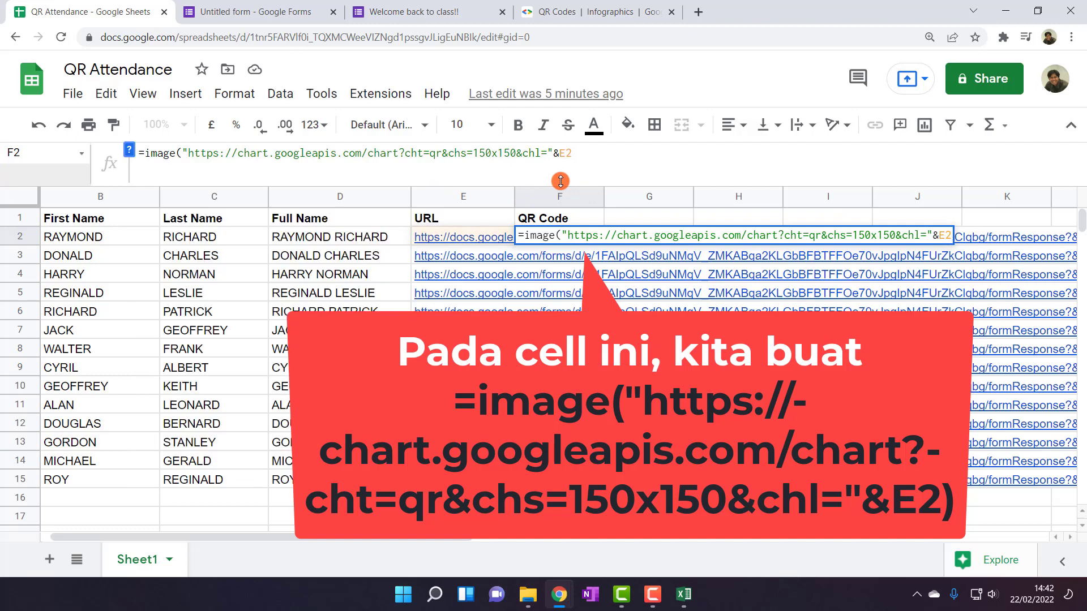
pyautogui.write(')')
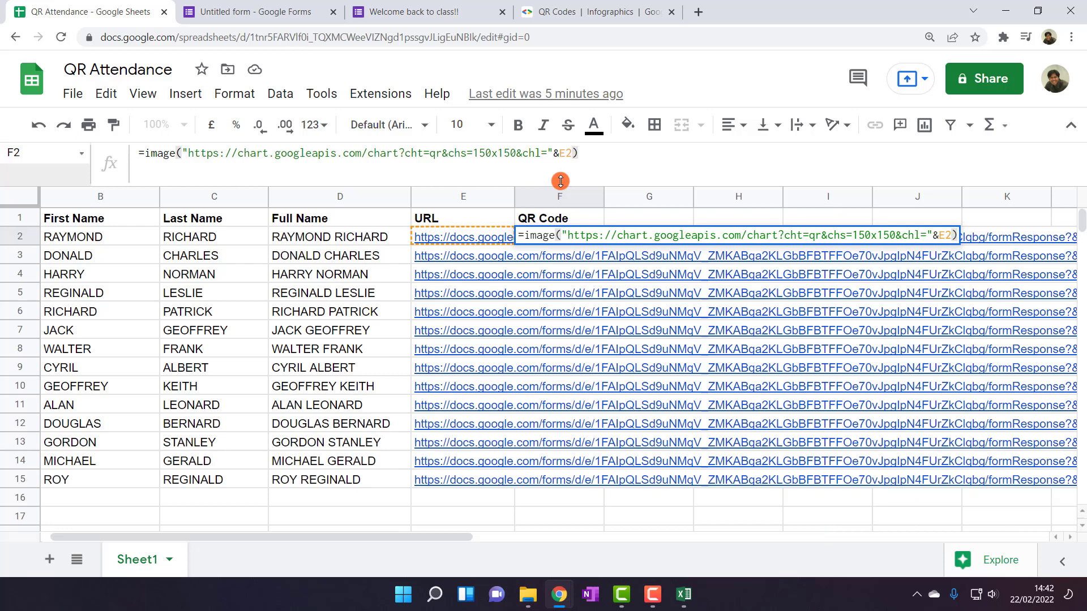
pyautogui.press('Return')
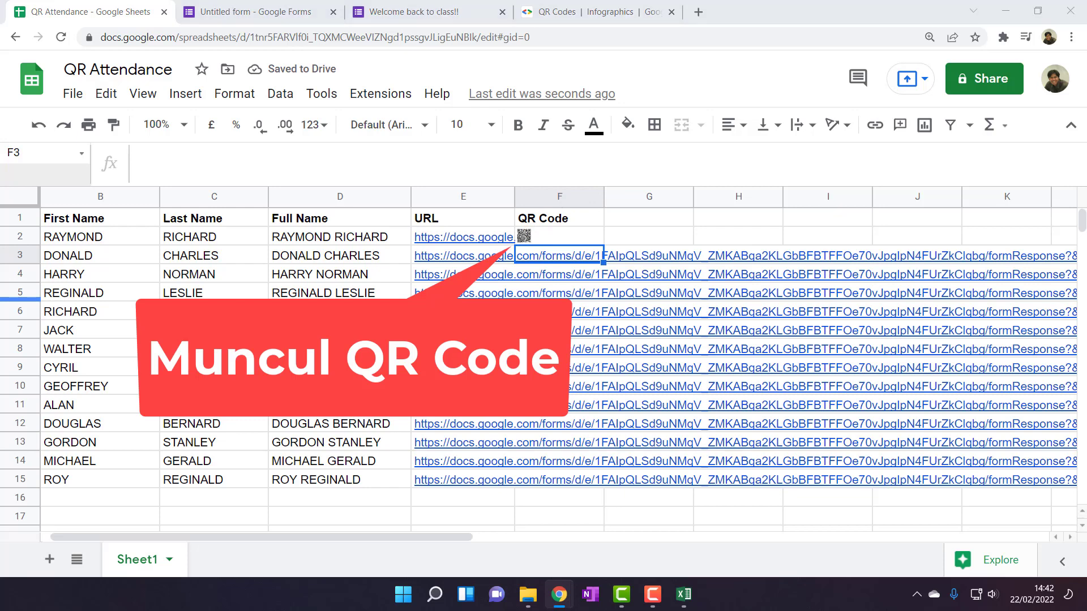
# Center the QR code horizontally in F2 and increase the height of row 2 to enlarge the code.
pyautogui.click(545, 236)
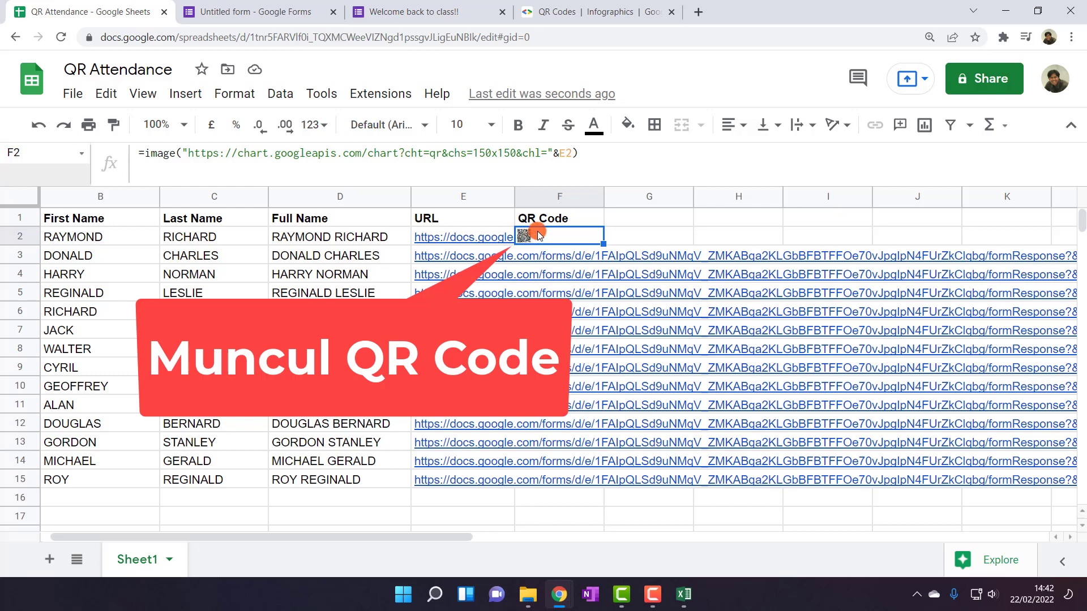
pyautogui.hotkey('ctrl', 'shift', 'e')
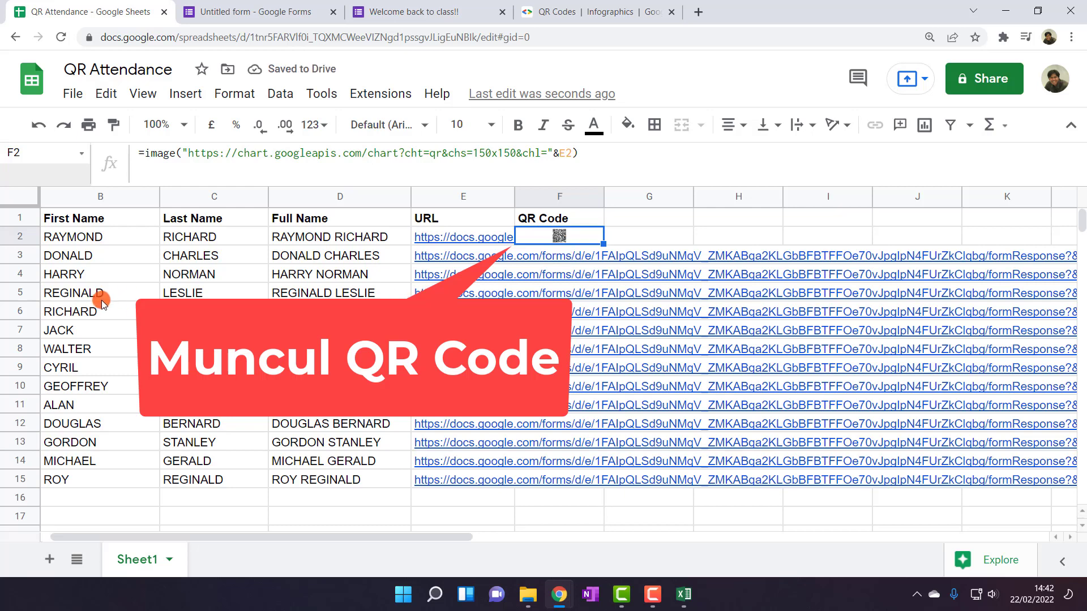
pyautogui.moveTo(24, 246); pyautogui.dragTo(24, 293)
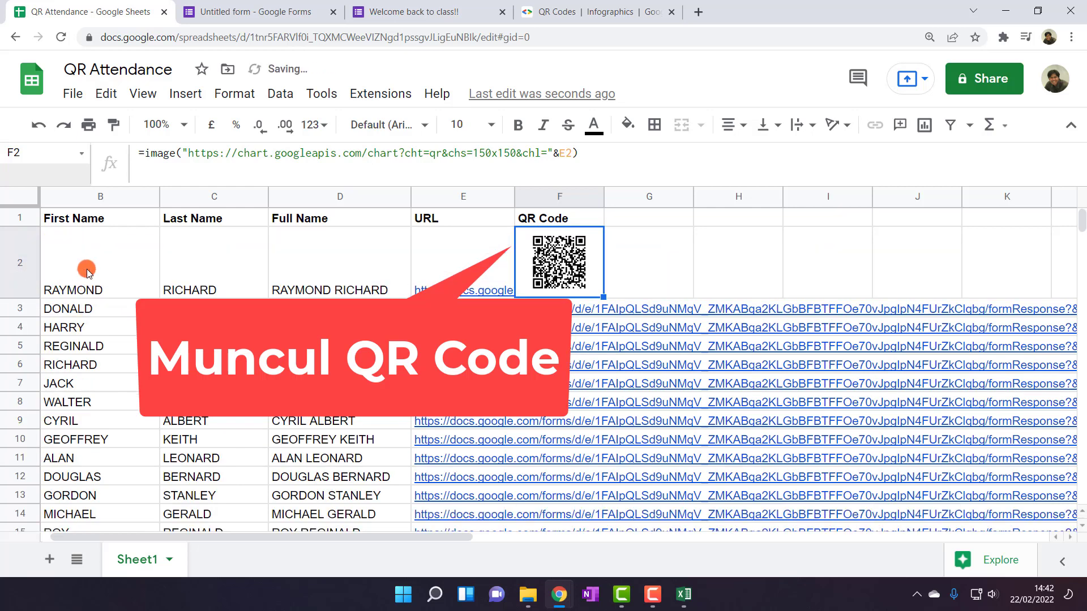
# Set the vertical alignment of the name and URL cells B2:E15 to top.
pyautogui.moveTo(153, 286); pyautogui.dragTo(328, 371)
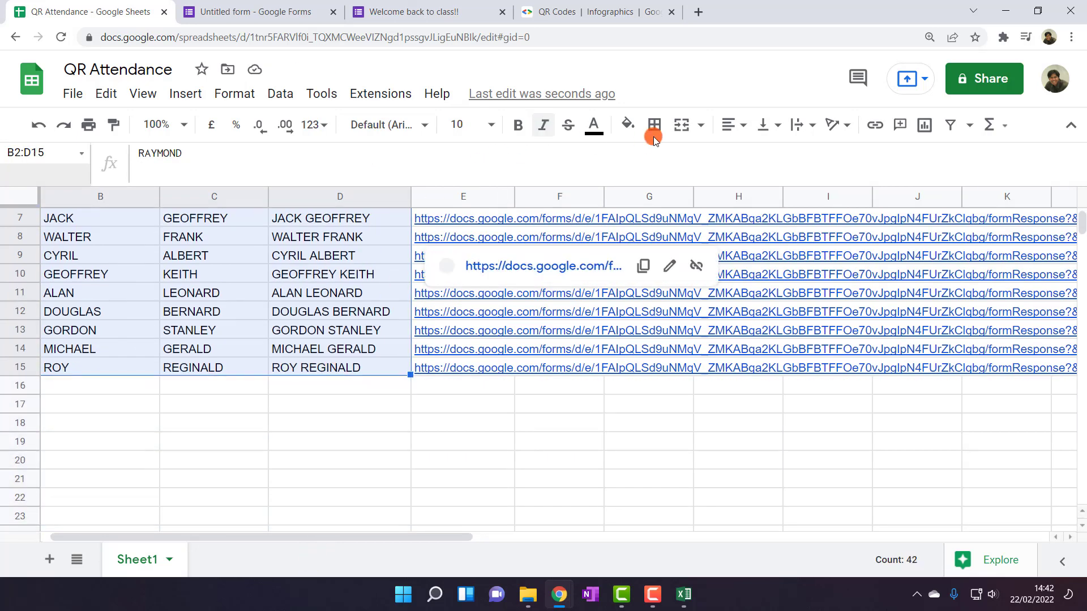
pyautogui.click(732, 130)
pyautogui.click(765, 121)
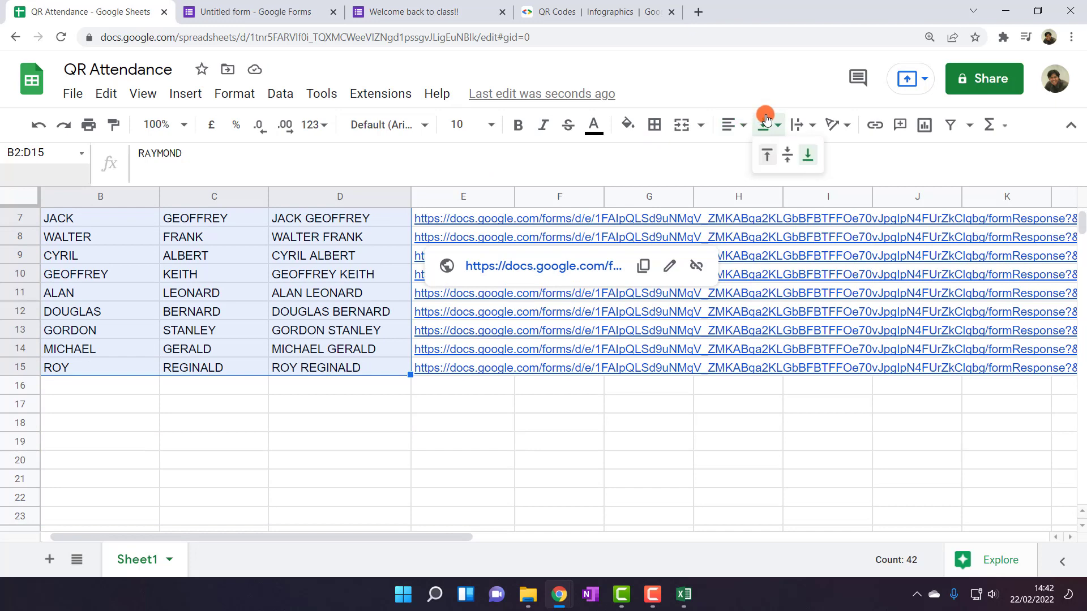
pyautogui.click(783, 156)
pyautogui.click(764, 125)
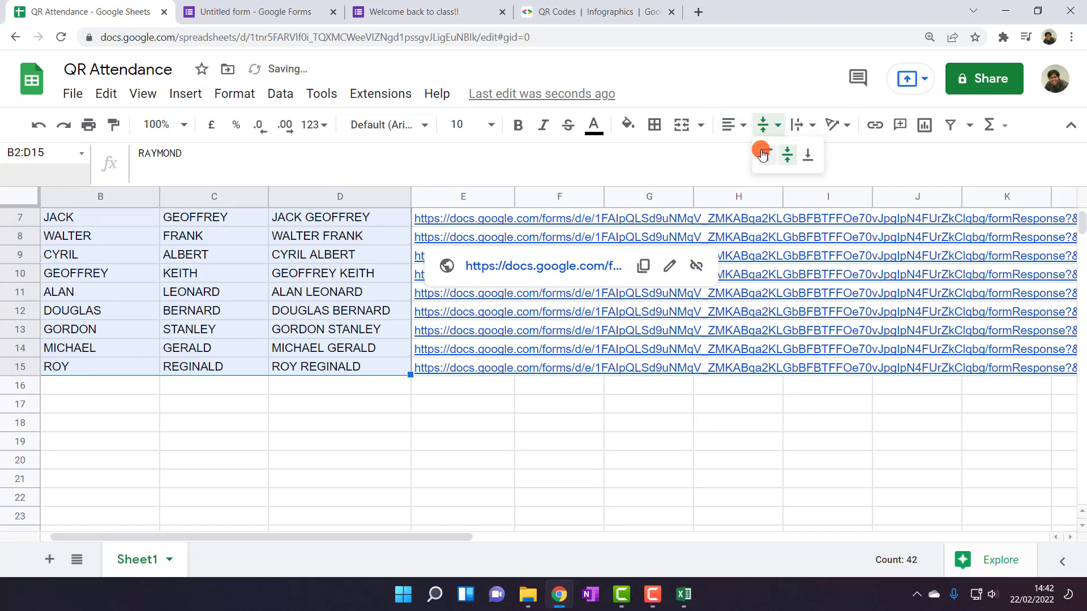
pyautogui.click(766, 155)
pyautogui.scroll(3, 239, 328)
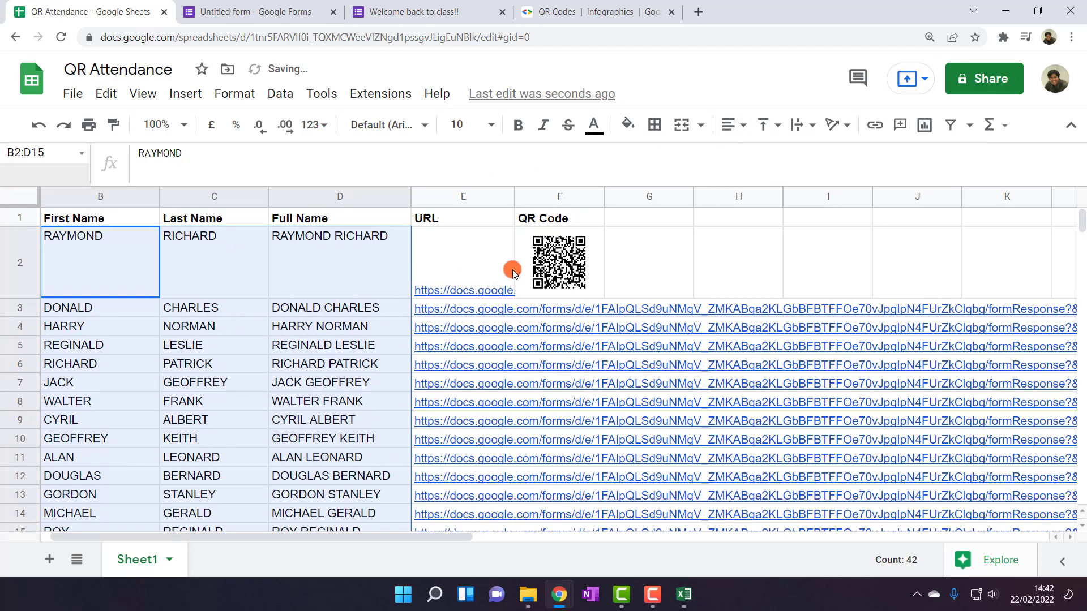
pyautogui.moveTo(177, 260); pyautogui.dragTo(442, 441)
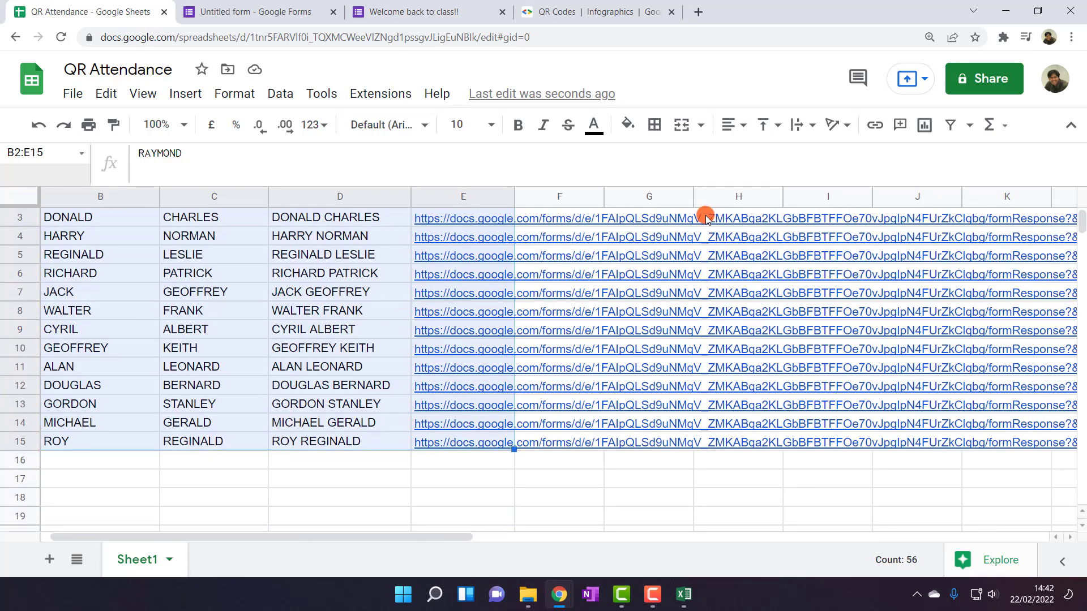
pyautogui.click(764, 124)
pyautogui.click(755, 153)
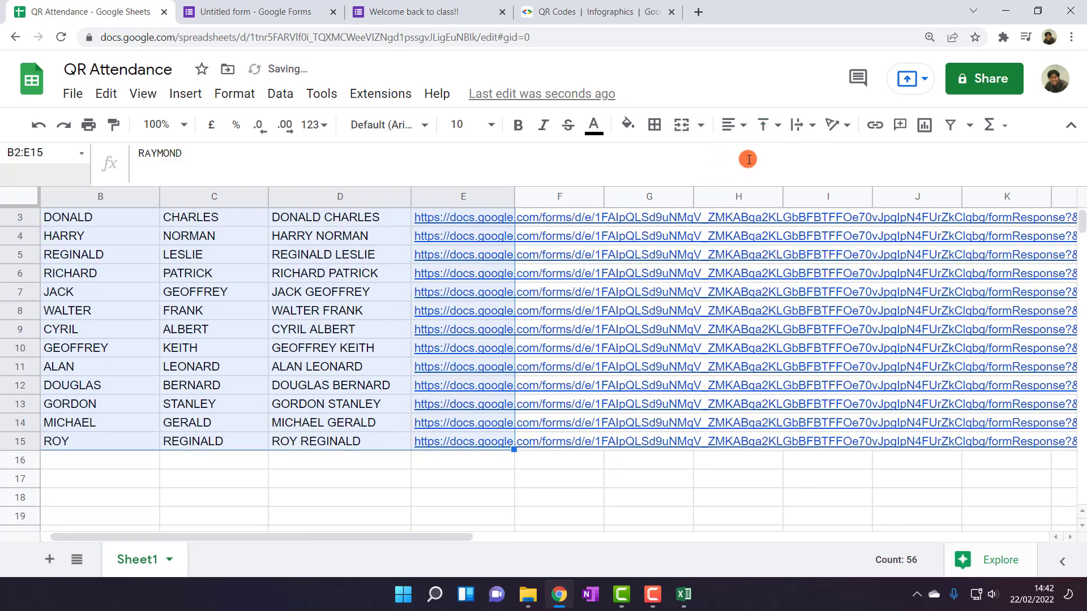
pyautogui.scroll(3, 419, 379)
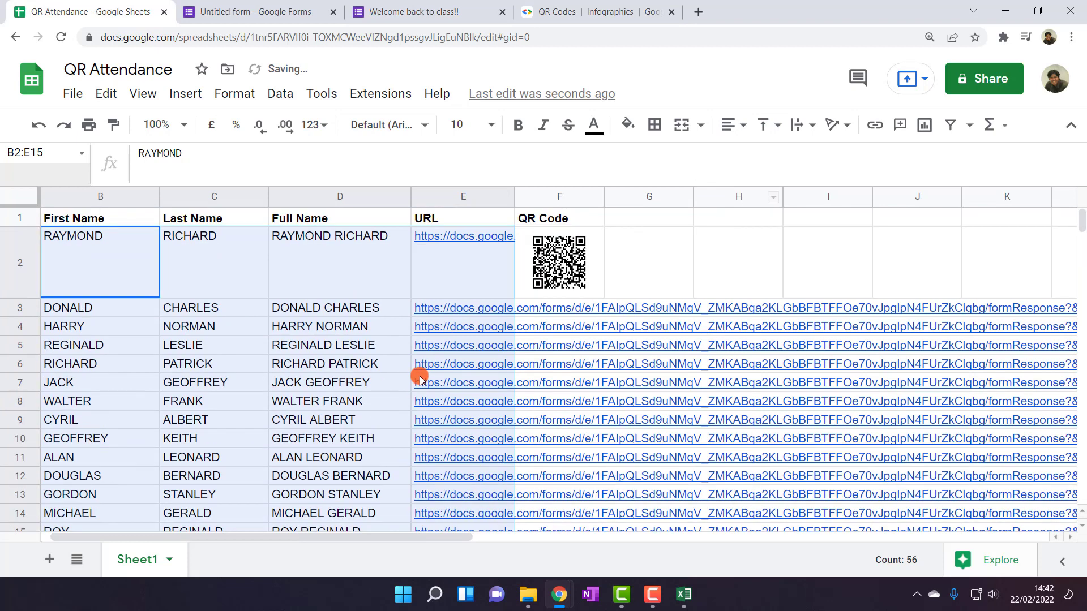
pyautogui.click(652, 253)
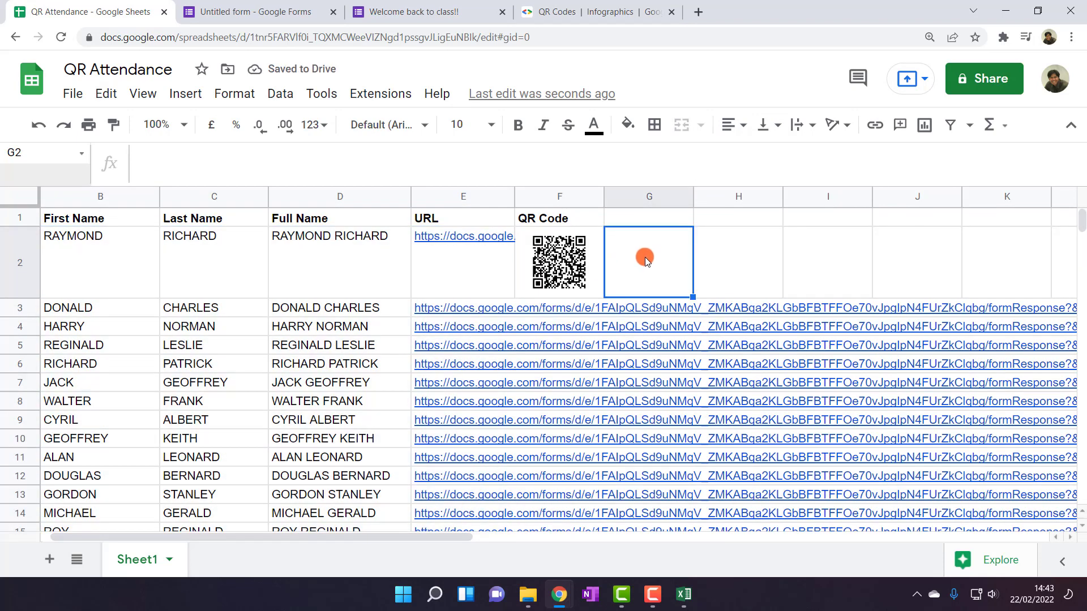
# Widen the QR Code column slightly and fill the F2 formula down through F15.
pyautogui.moveTo(603, 198); pyautogui.dragTo(634, 201)
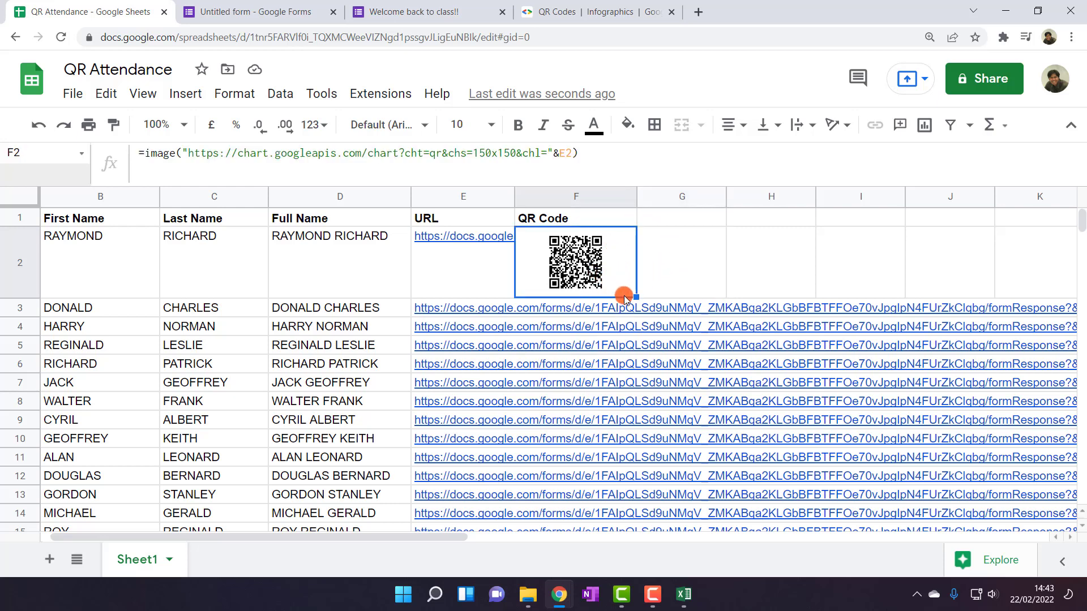
pyautogui.click(666, 260)
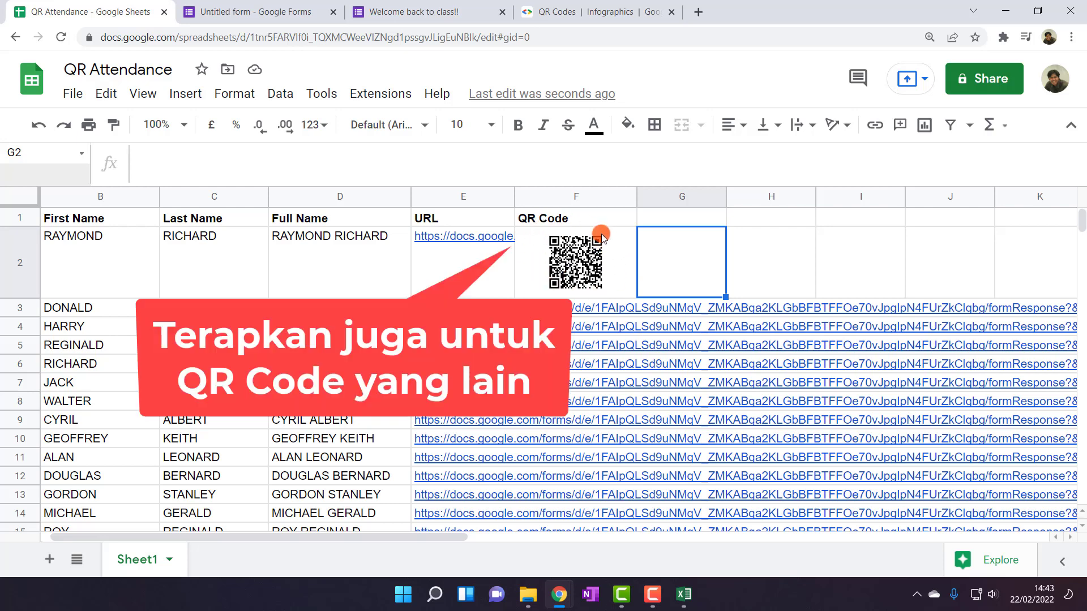
pyautogui.click(620, 278)
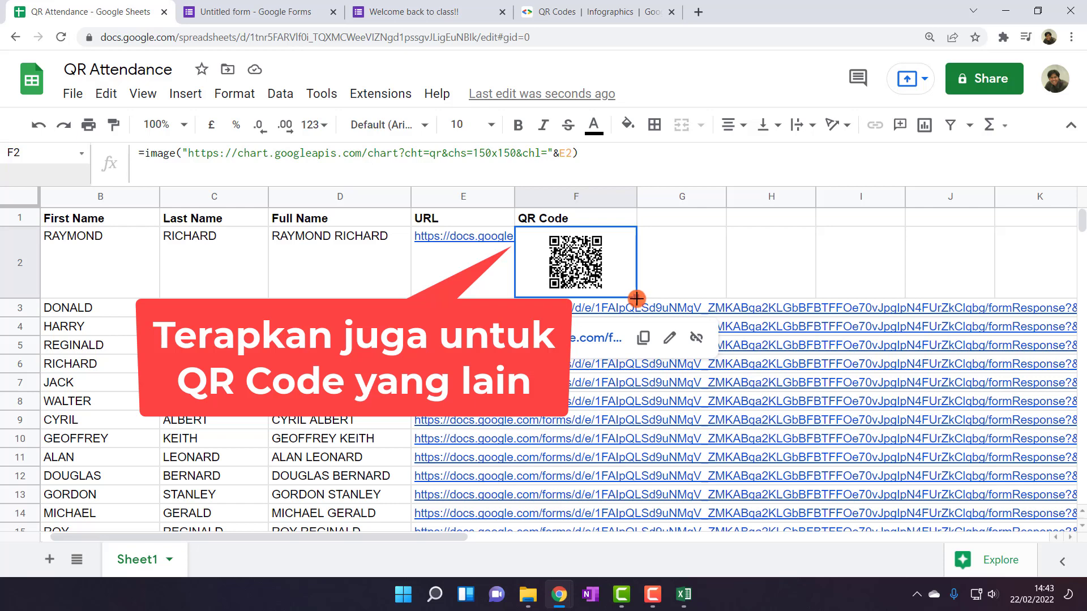
pyautogui.moveTo(637, 299); pyautogui.dragTo(613, 512)
pyautogui.scroll(-3, 645, 458)
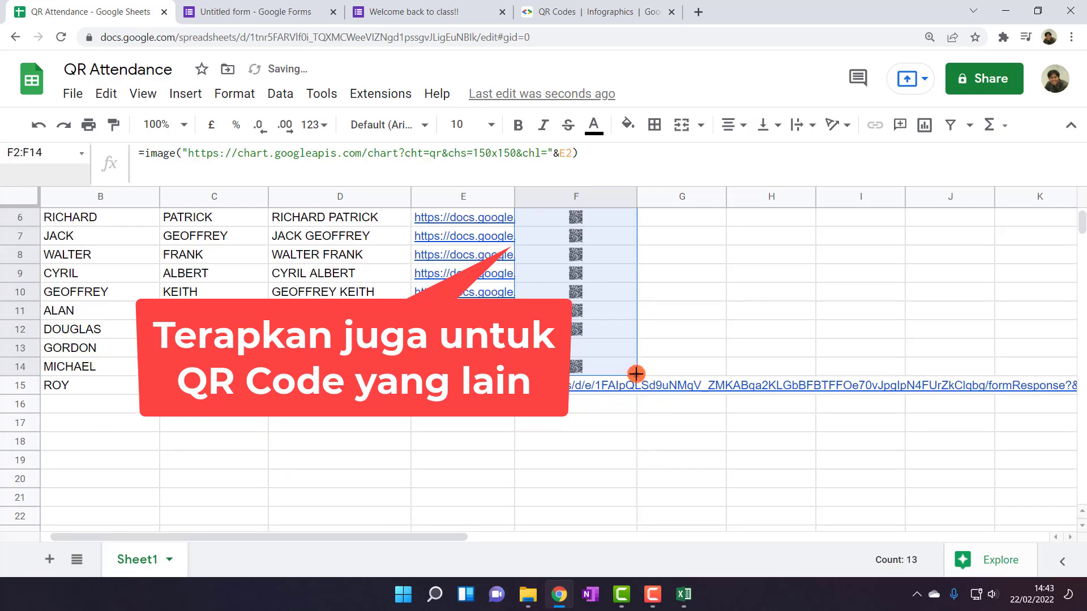
pyautogui.moveTo(636, 374); pyautogui.dragTo(636, 386)
pyautogui.scroll(3, 662, 322)
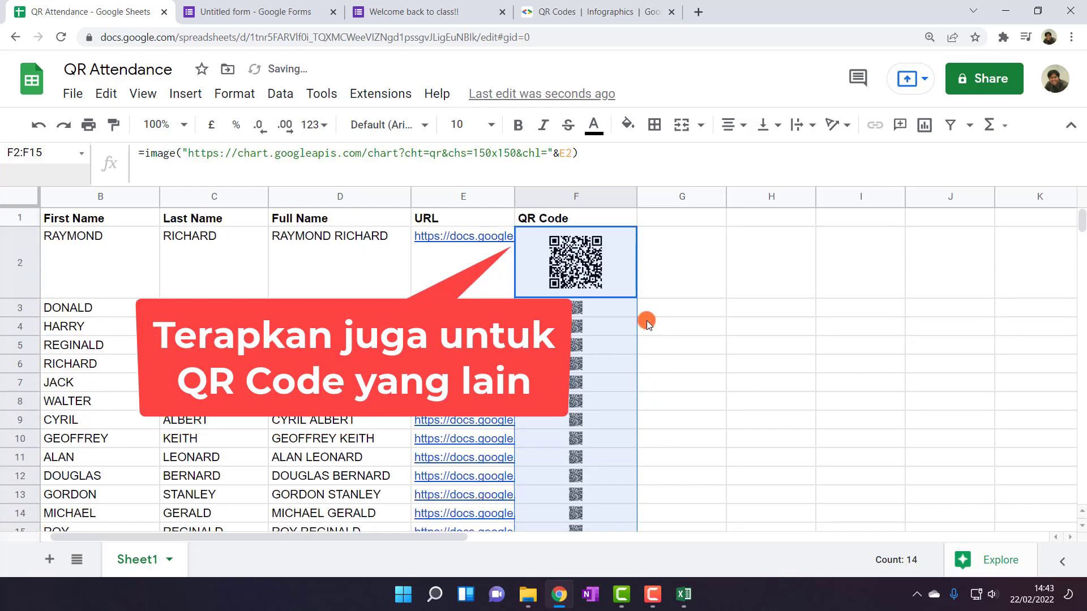
# Increase the height of rows 2 to 15 uniformly to enlarge every QR code, and look through the codes.
pyautogui.moveTo(22, 259); pyautogui.dragTo(51, 329)
pyautogui.scroll(4, 49, 346)
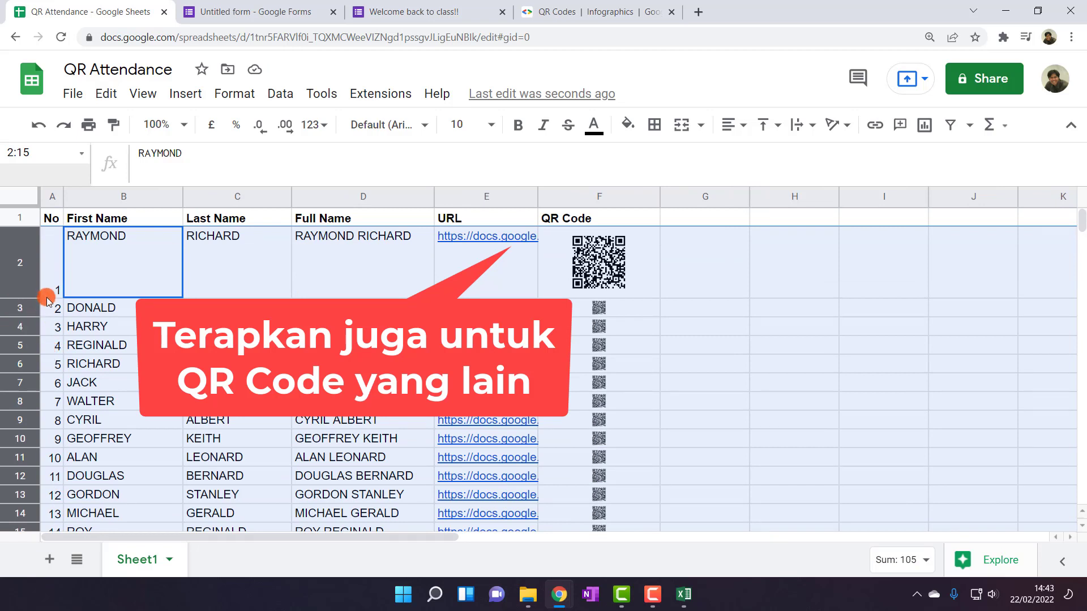
pyautogui.moveTo(31, 295); pyautogui.dragTo(33, 310)
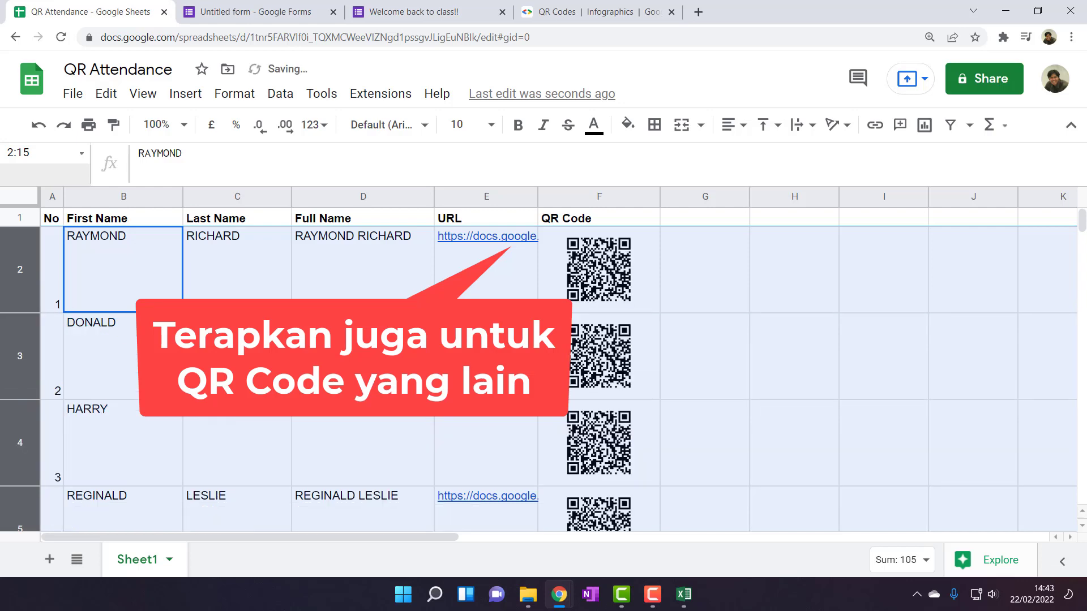
pyautogui.click(712, 372)
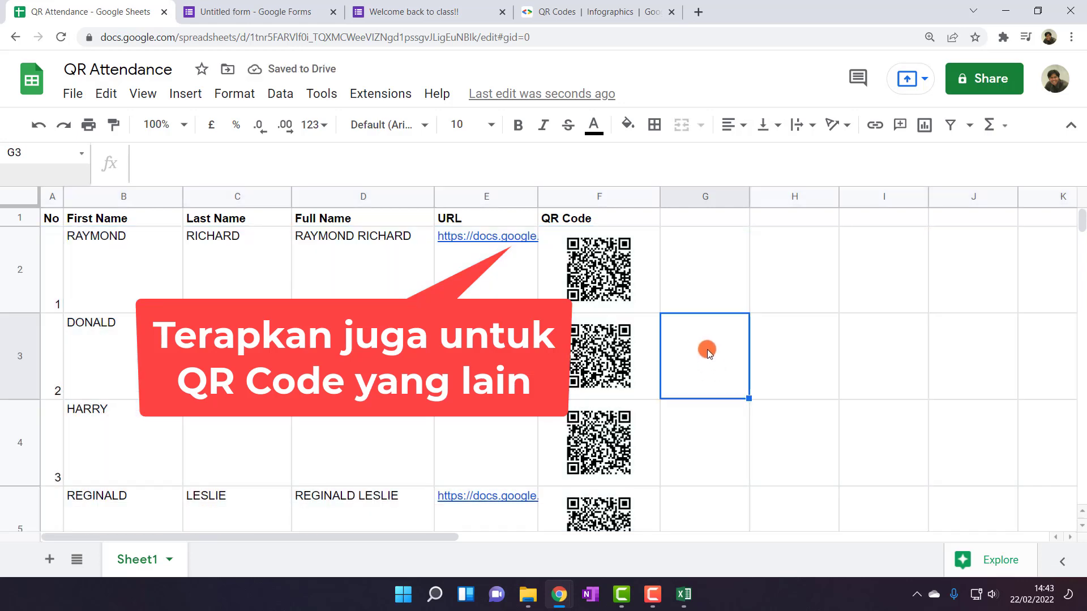
pyautogui.scroll(-5, 592, 342)
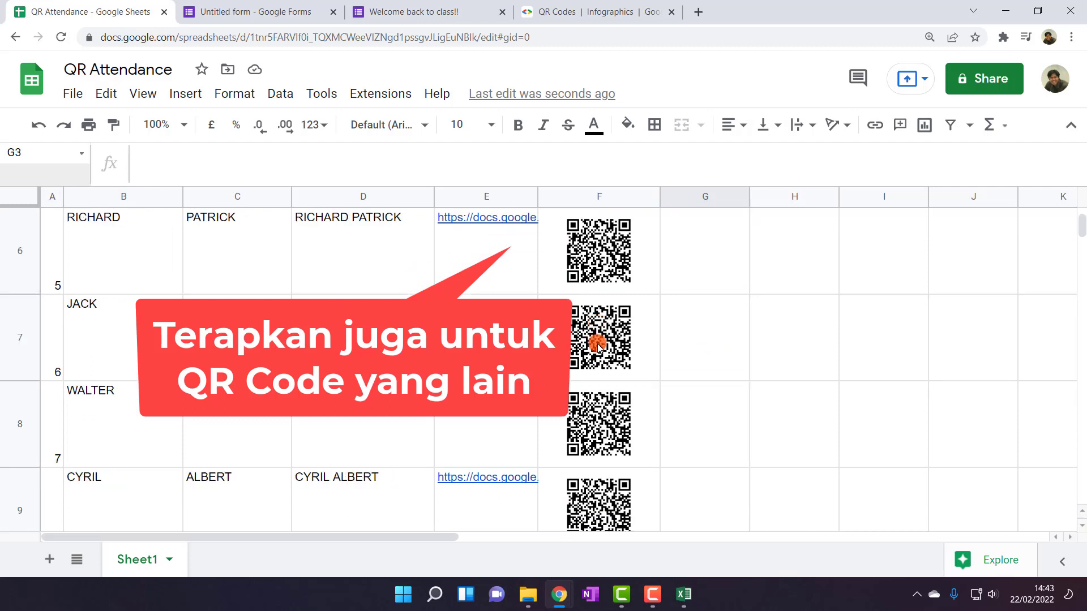
pyautogui.scroll(-1, 594, 340)
pyautogui.scroll(6, 591, 337)
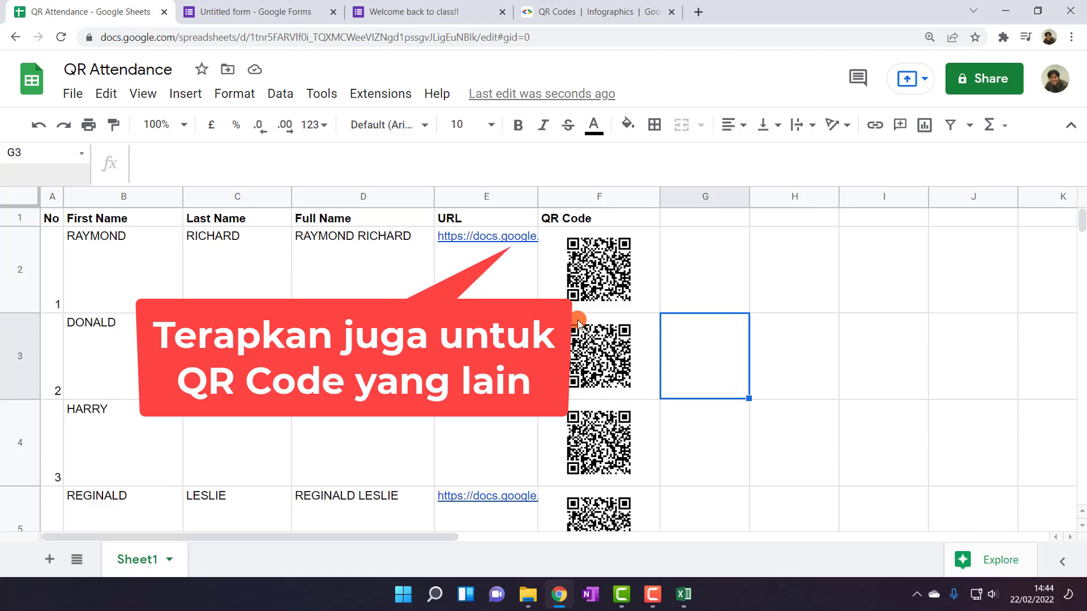
# Check the form's current response summary and its pre-filled page before returning to the attendance spreadsheet.
pyautogui.click(260, 4)
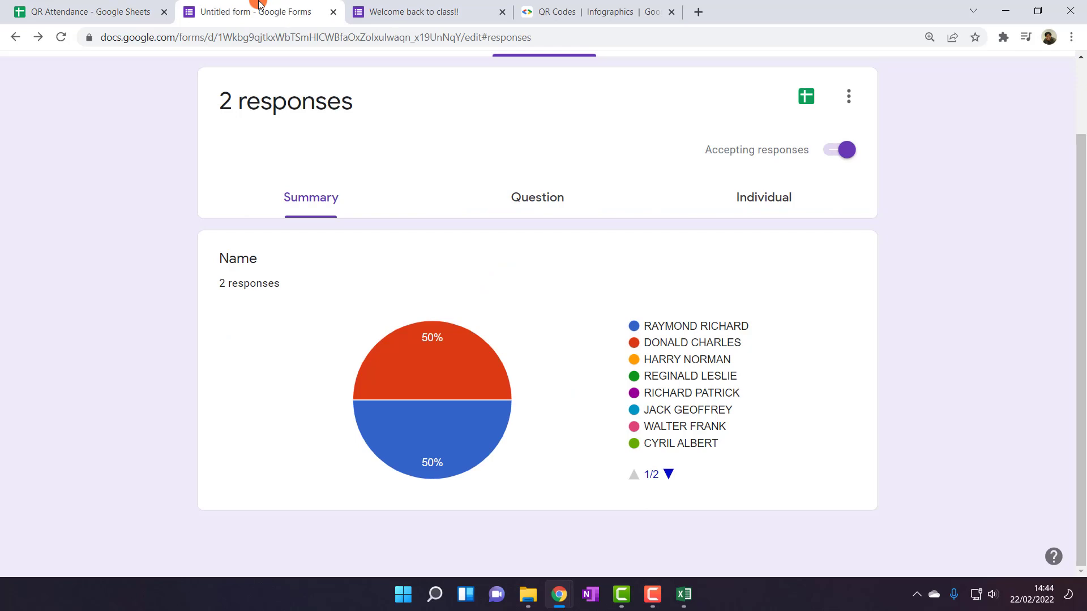
pyautogui.click(411, 5)
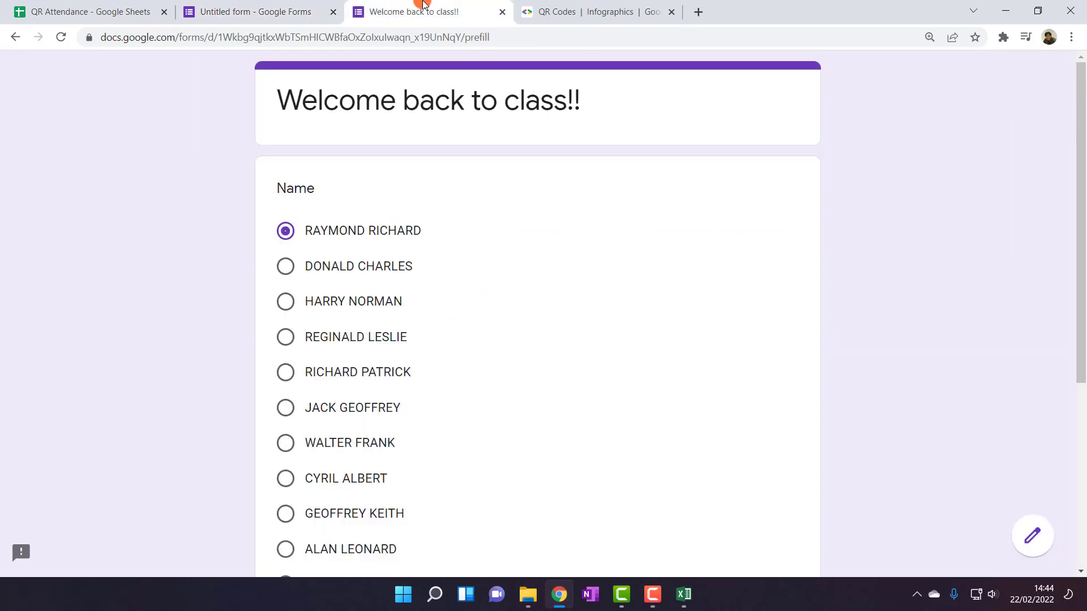
pyautogui.click(119, 5)
pyautogui.click(199, 4)
pyautogui.scroll(3, 525, 249)
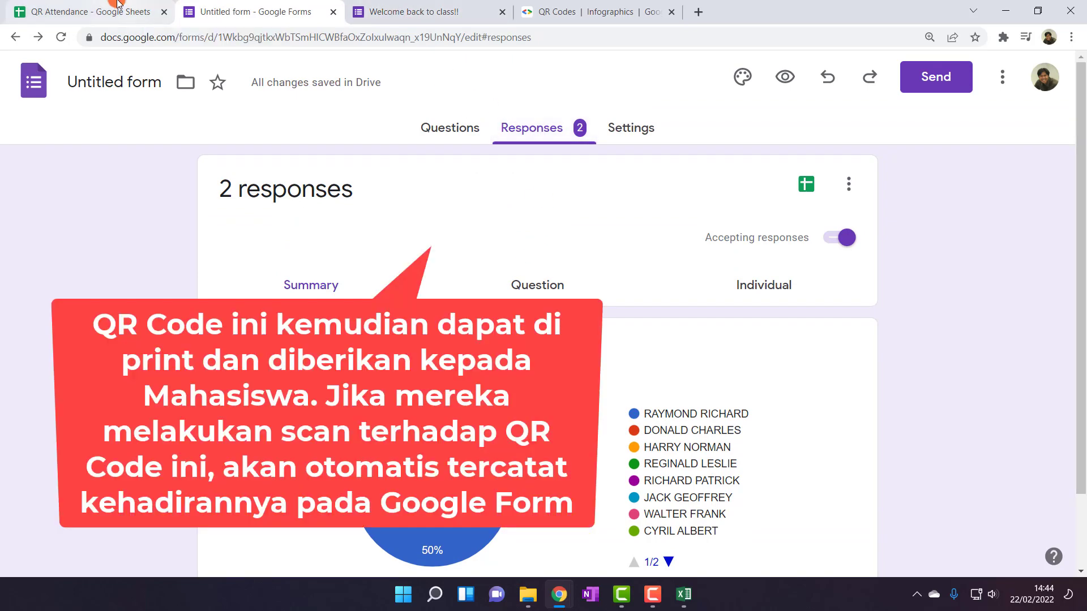
pyautogui.click(97, 12)
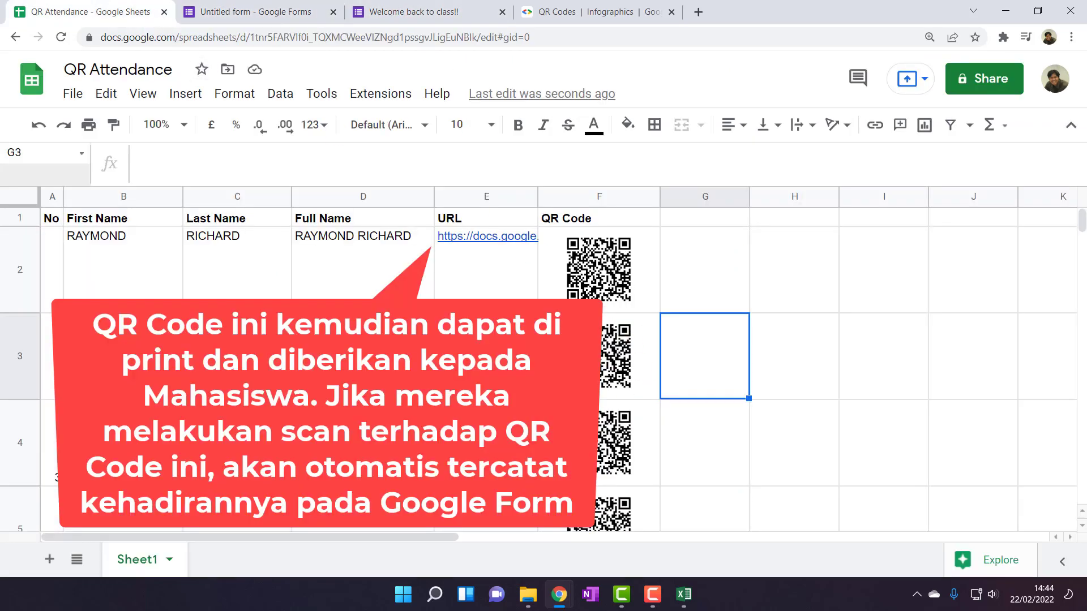
# Record a test attendance through the URL in E4, check the form's response summary, and return to the spreadsheet.
pyautogui.click(485, 442)
pyautogui.click(518, 507)
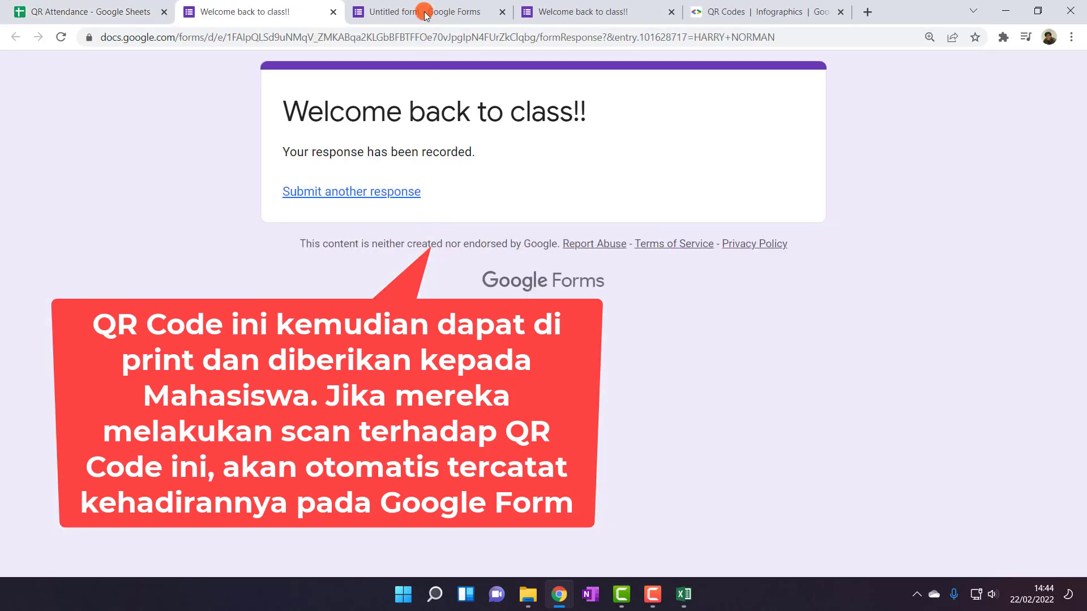
pyautogui.click(426, 13)
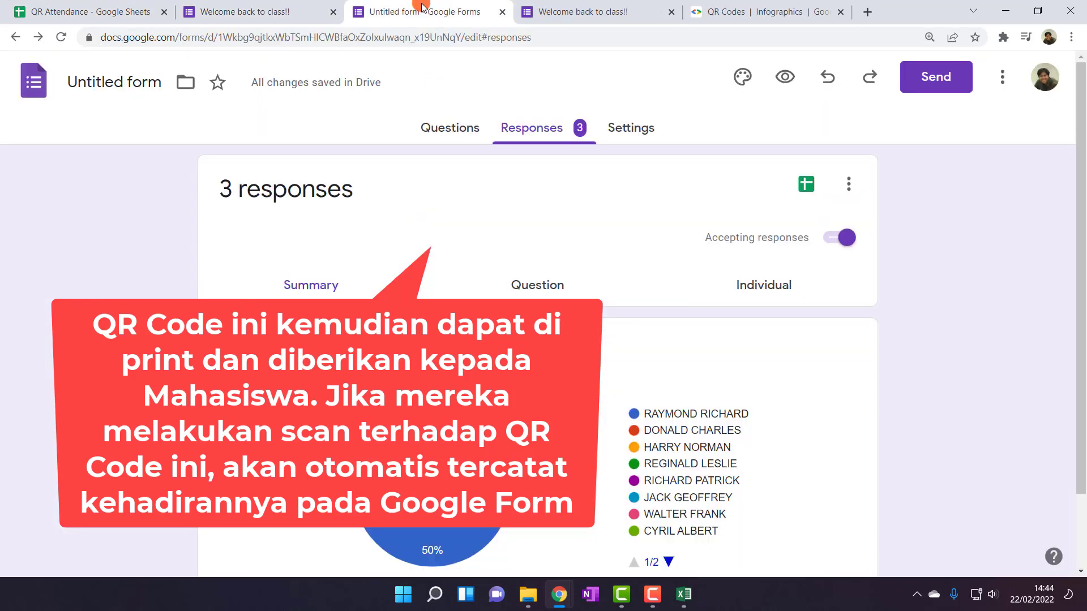
pyautogui.click(536, 134)
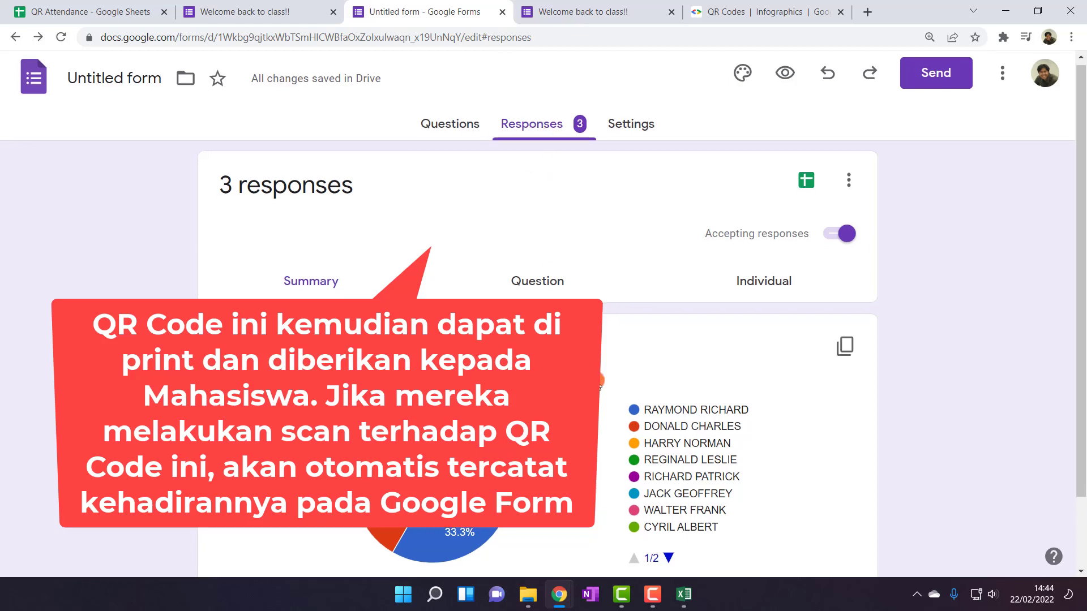
pyautogui.scroll(-1, 599, 385)
pyautogui.scroll(-1, 600, 388)
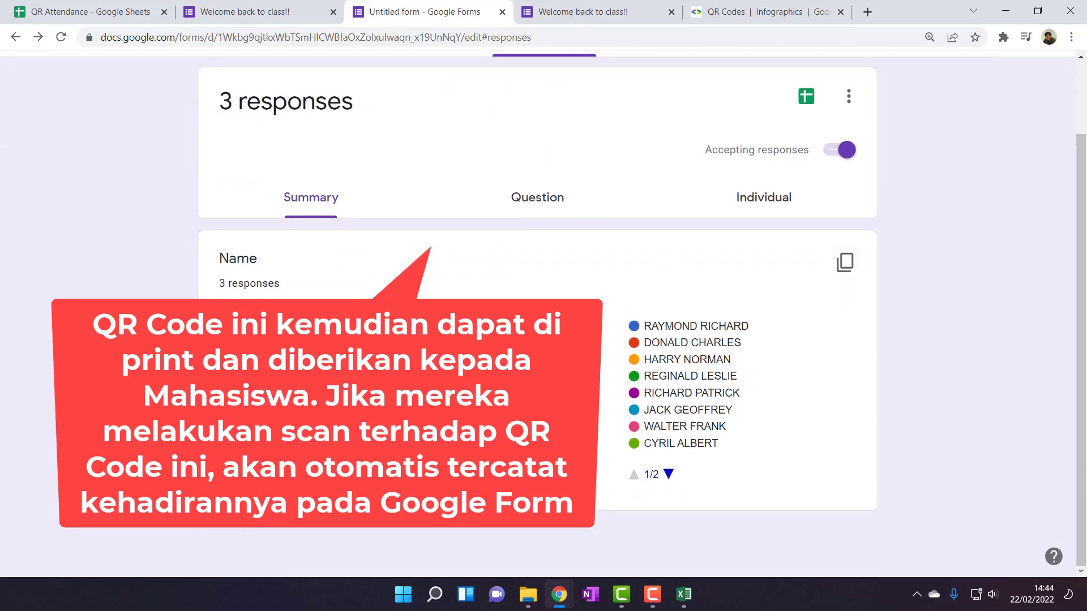
pyautogui.click(114, 12)
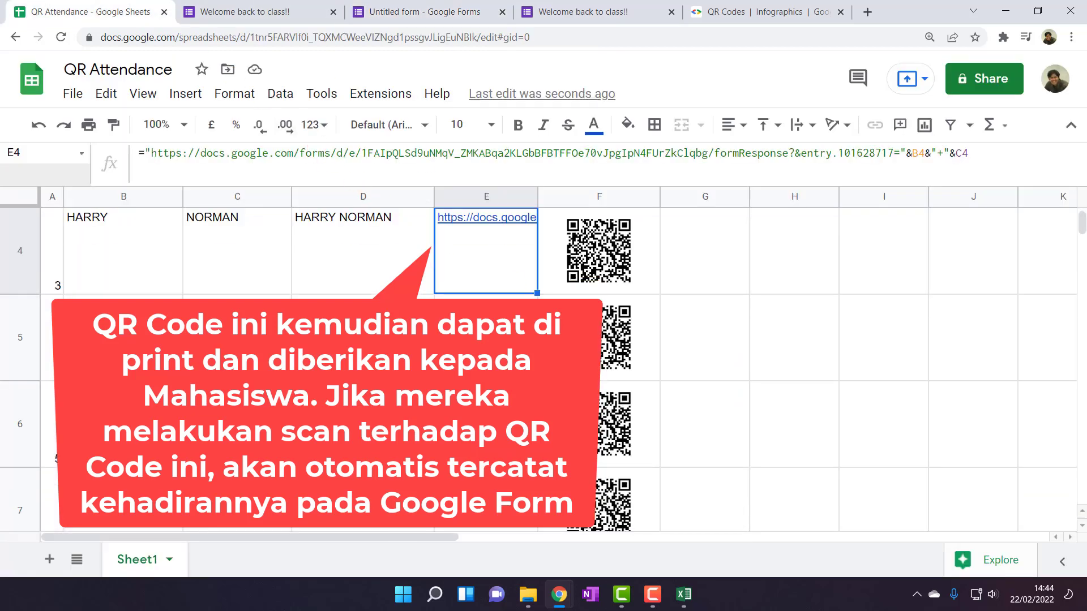
# Record a test attendance through the URL in E7, compare the two submission confirmation pages, and return to the attendance spreadsheet.
pyautogui.click(485, 499)
pyautogui.click(622, 447)
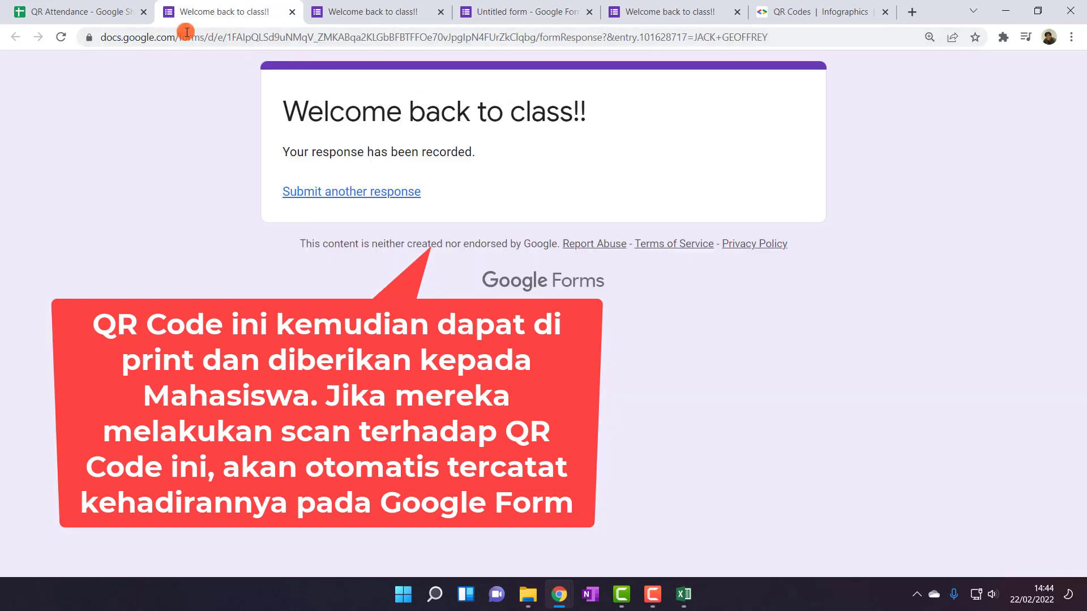
pyautogui.click(374, 7)
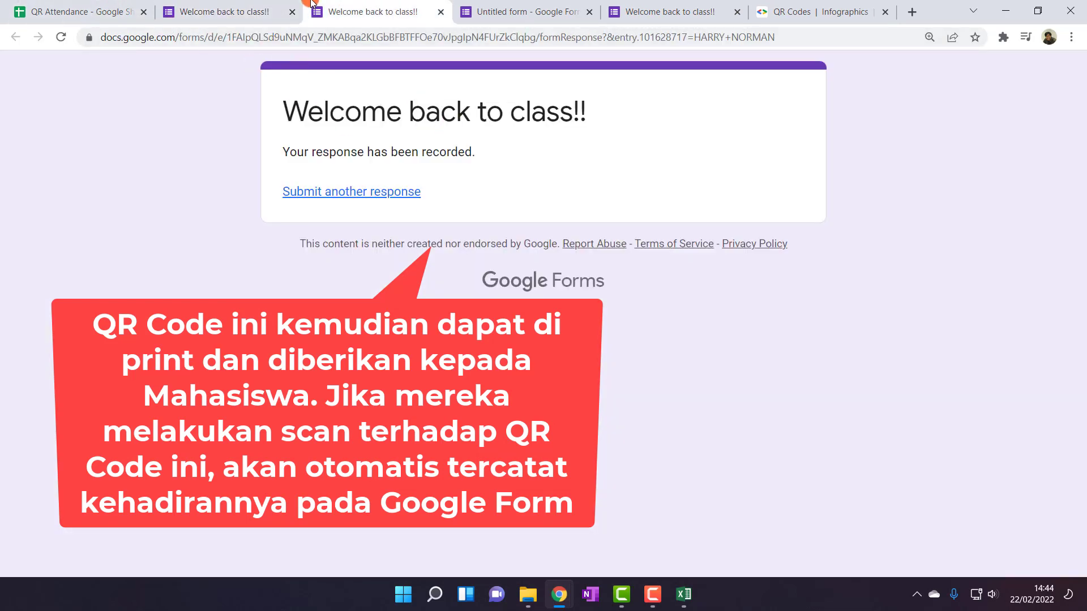
pyautogui.click(85, 7)
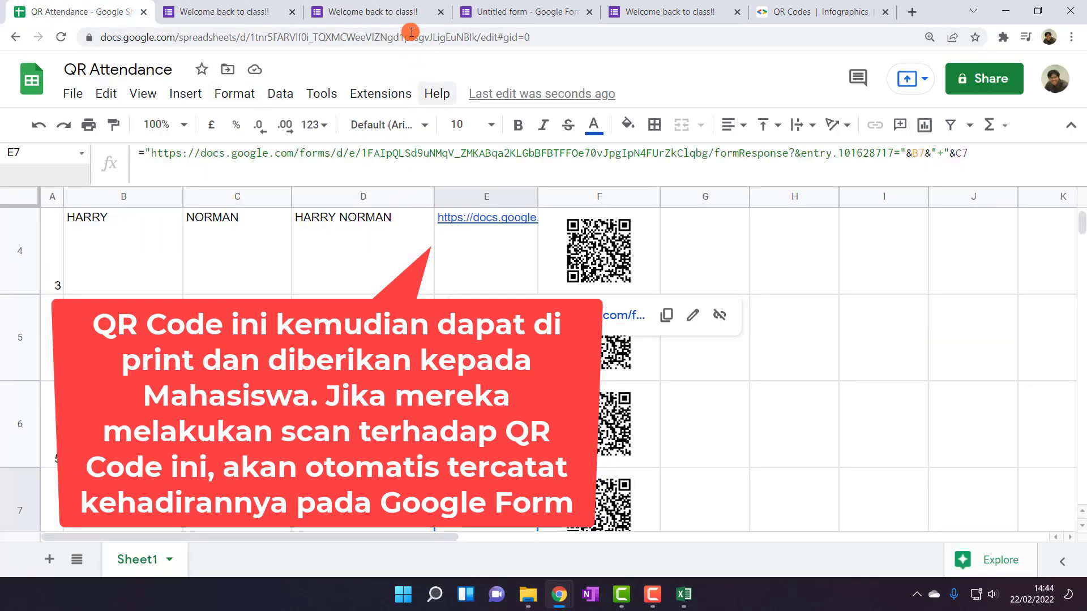
# Close both submission confirmation pages opened from the attendance URLs, leaving the form's response page in view.
pyautogui.click(387, 14)
pyautogui.click(199, 4)
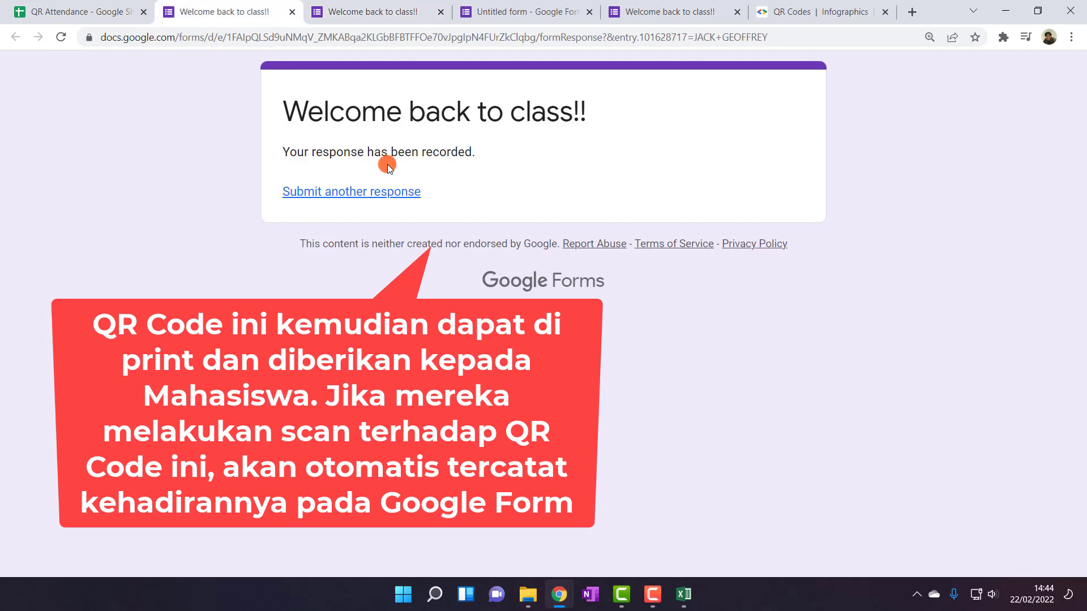
pyautogui.click(289, 14)
pyautogui.click(289, 14)
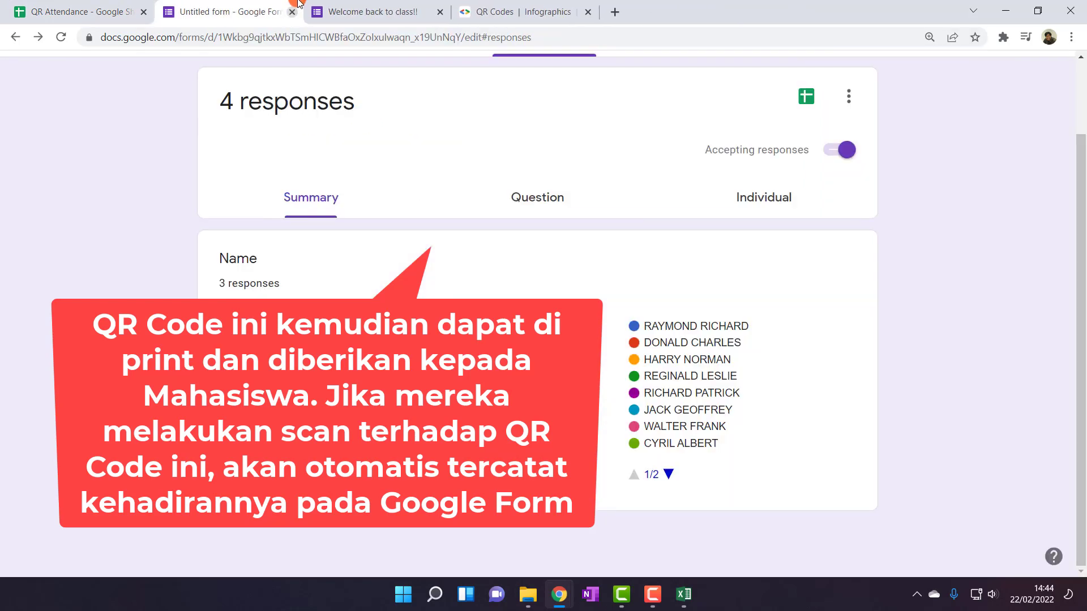
# Review the form's updated response summary and send the responses to a new spreadsheet named Untitled form (Responses).
pyautogui.click(539, 137)
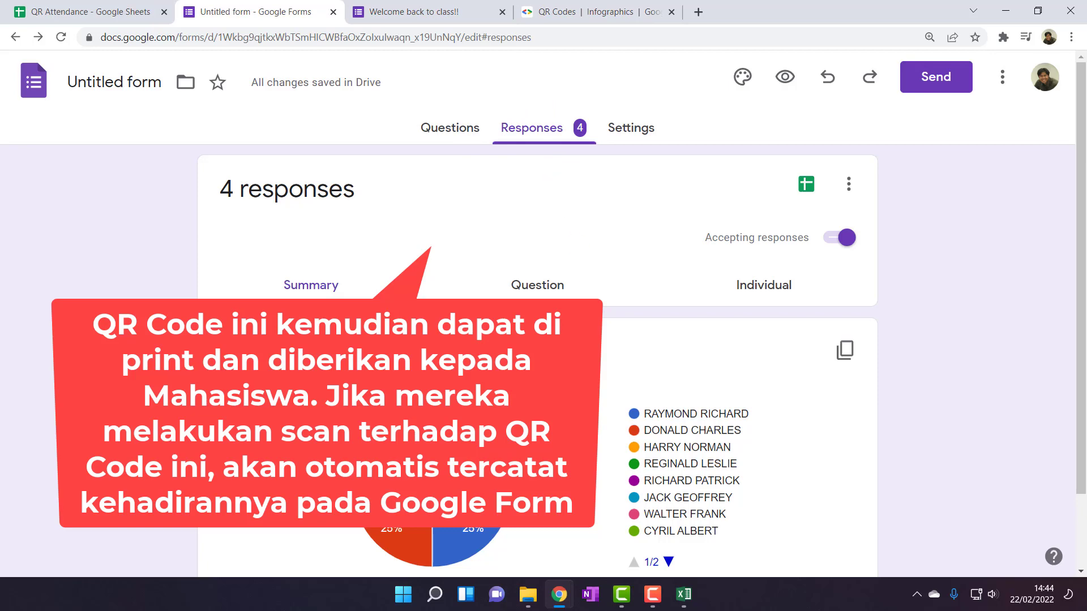
pyautogui.scroll(-2, 543, 340)
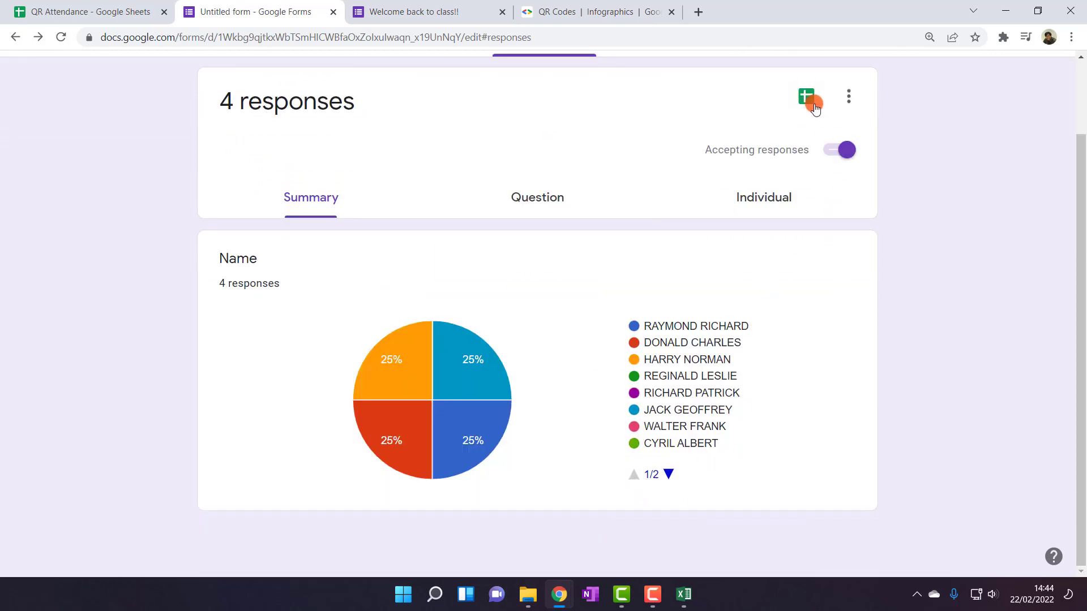
pyautogui.click(807, 97)
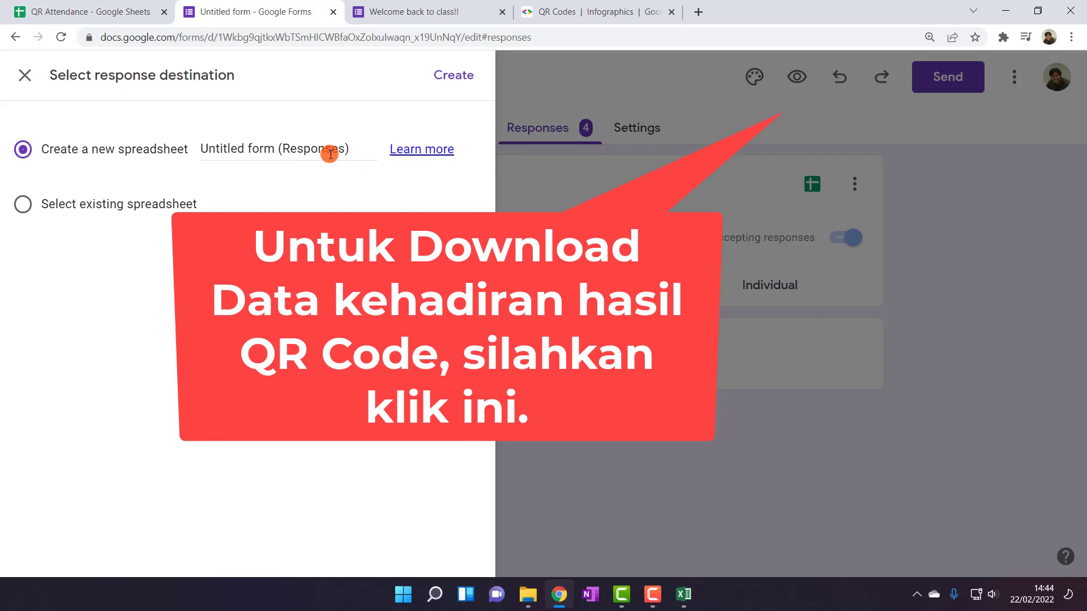
pyautogui.click(445, 75)
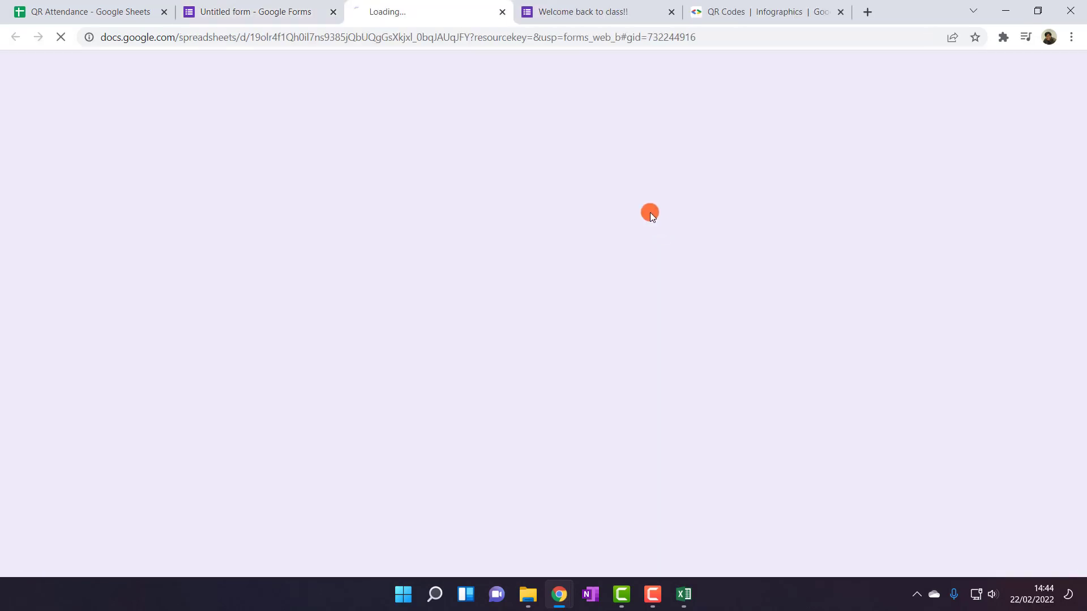